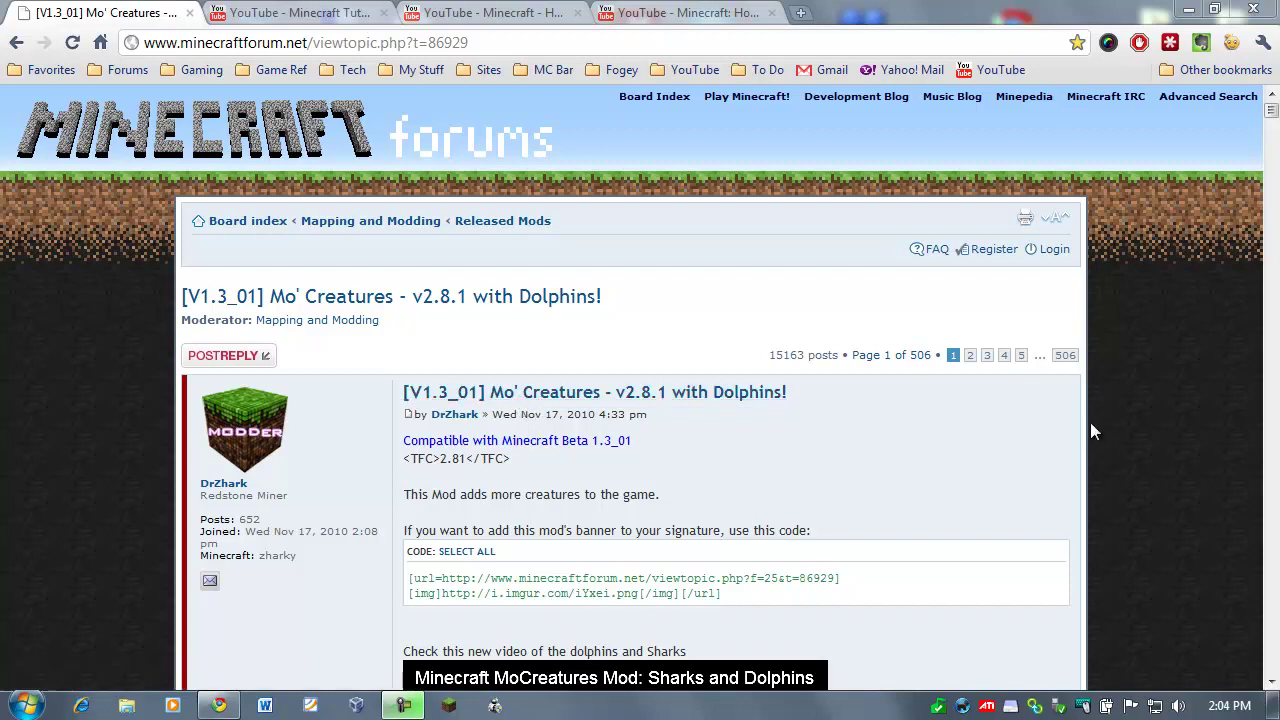
- Scroll up and down through the Mo' Creatures forum thread
scroll(984, 428, down, 4)
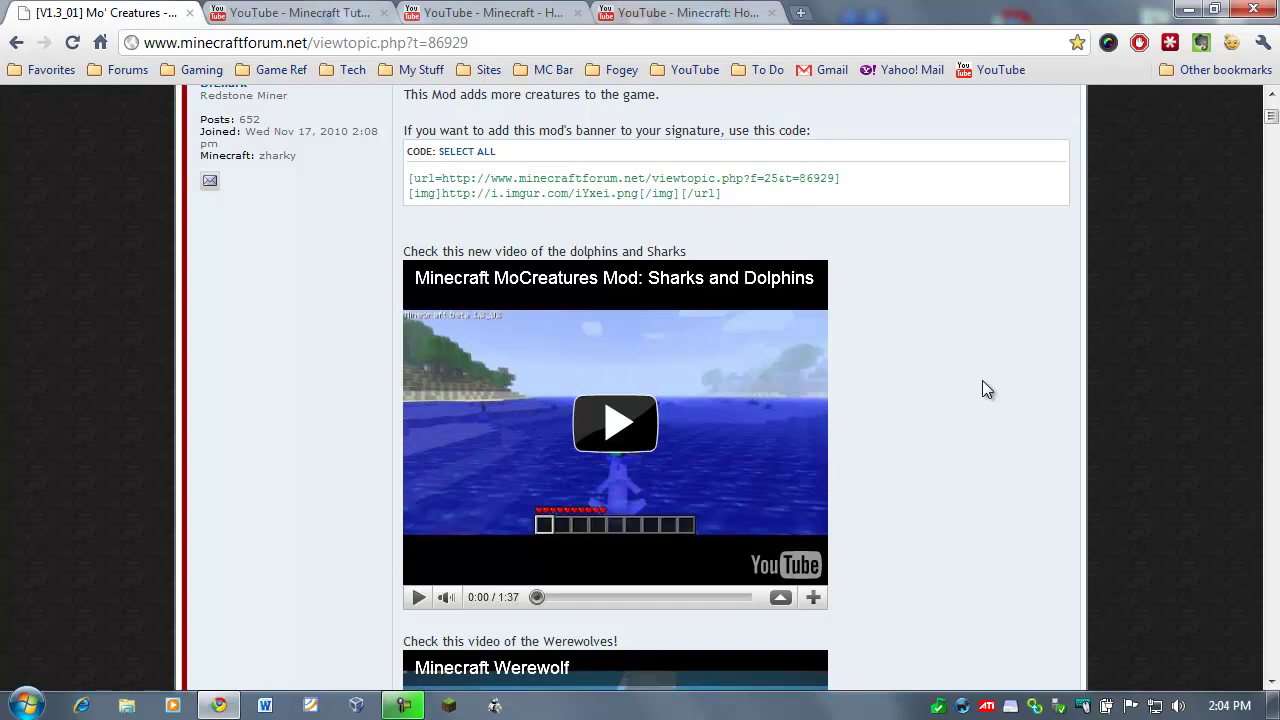
scroll(981, 377, down, 2)
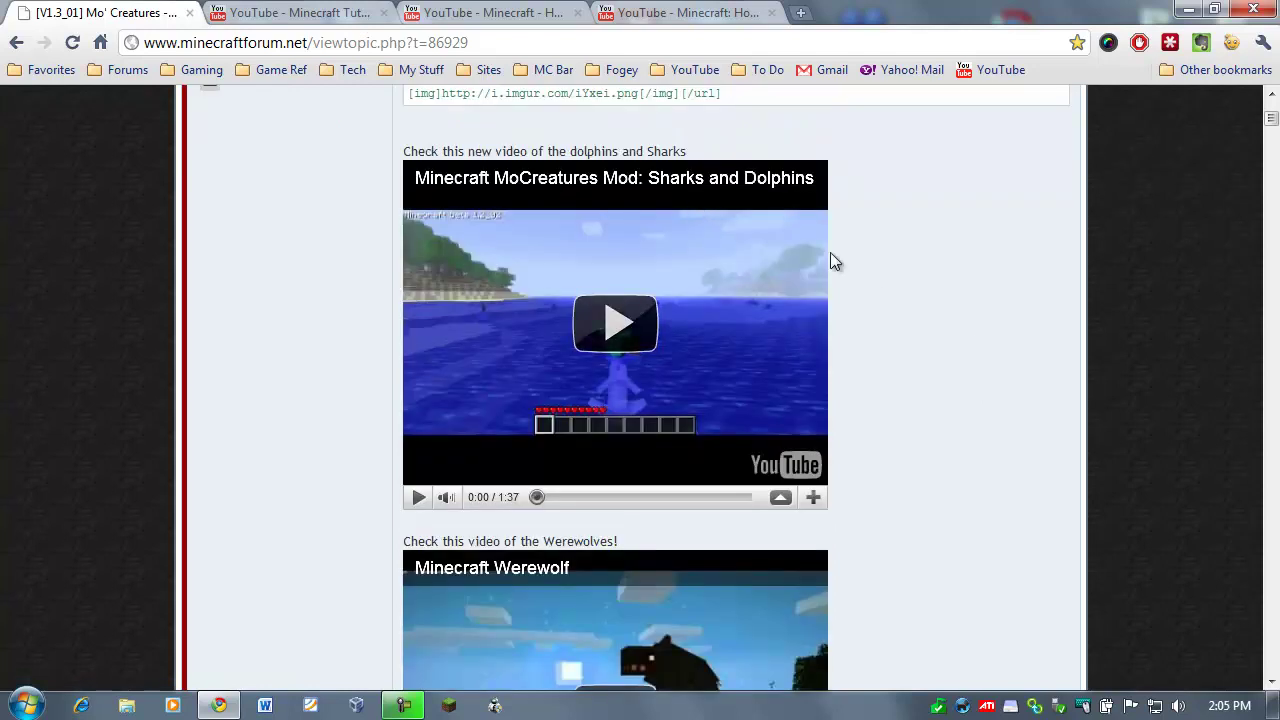
scroll(924, 402, down, 2)
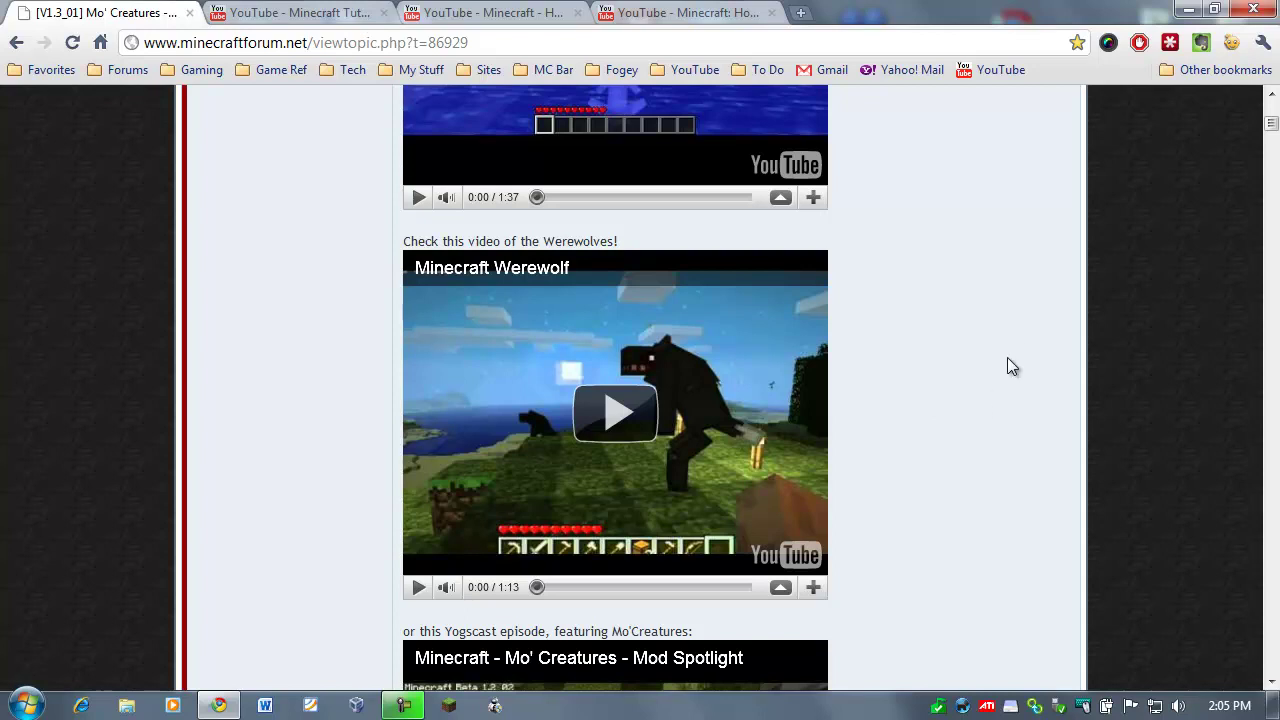
scroll(1005, 372, up, 2)
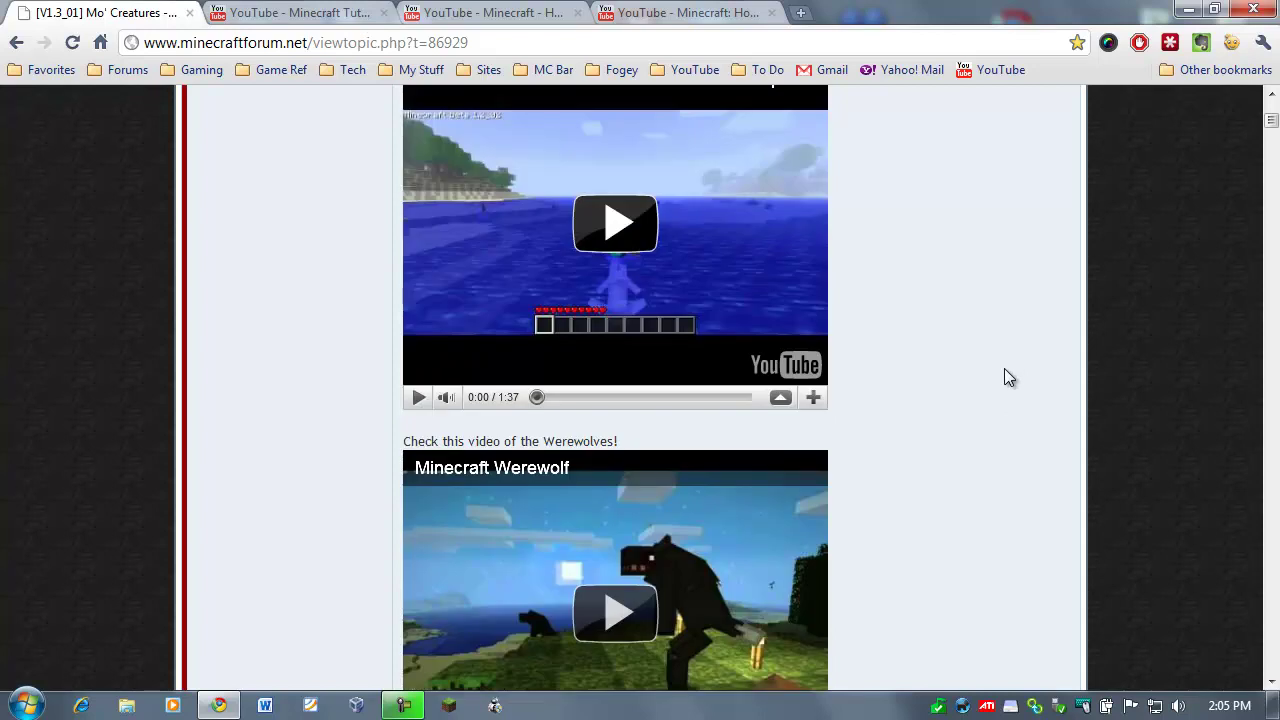
scroll(1003, 369, up, 6)
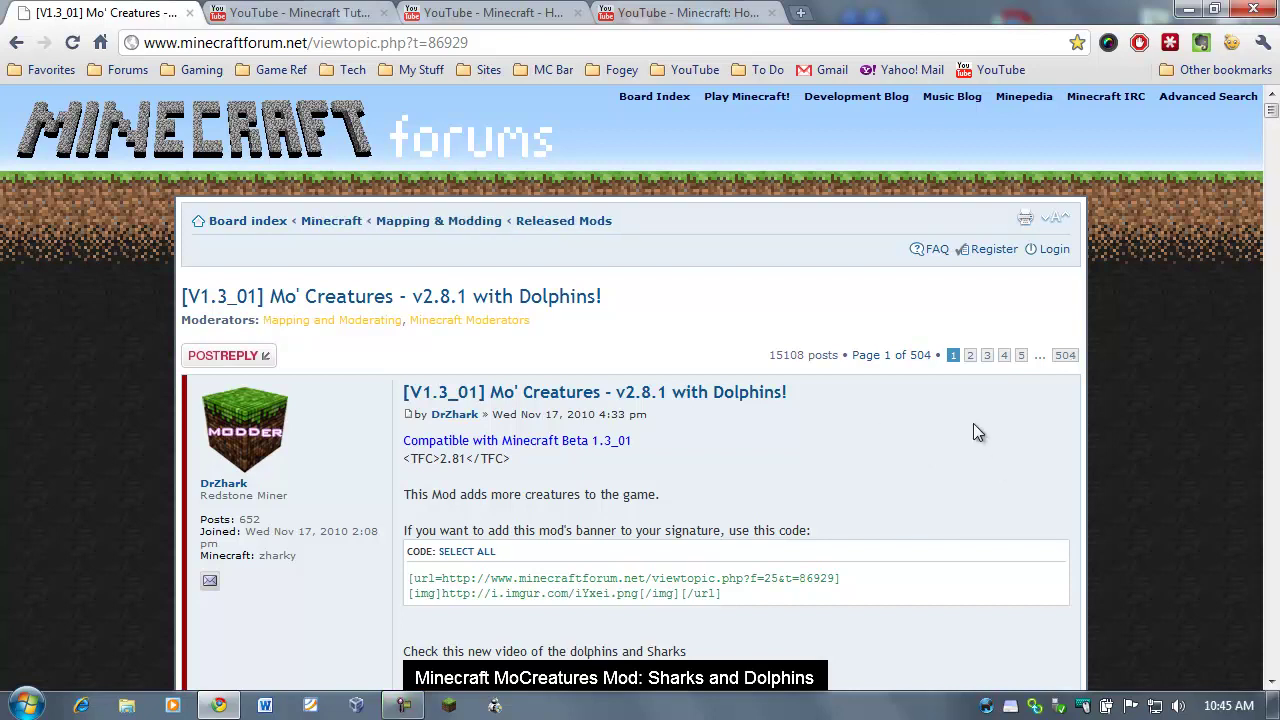
scroll(973, 423, down, 2)
scroll(973, 433, down, 1)
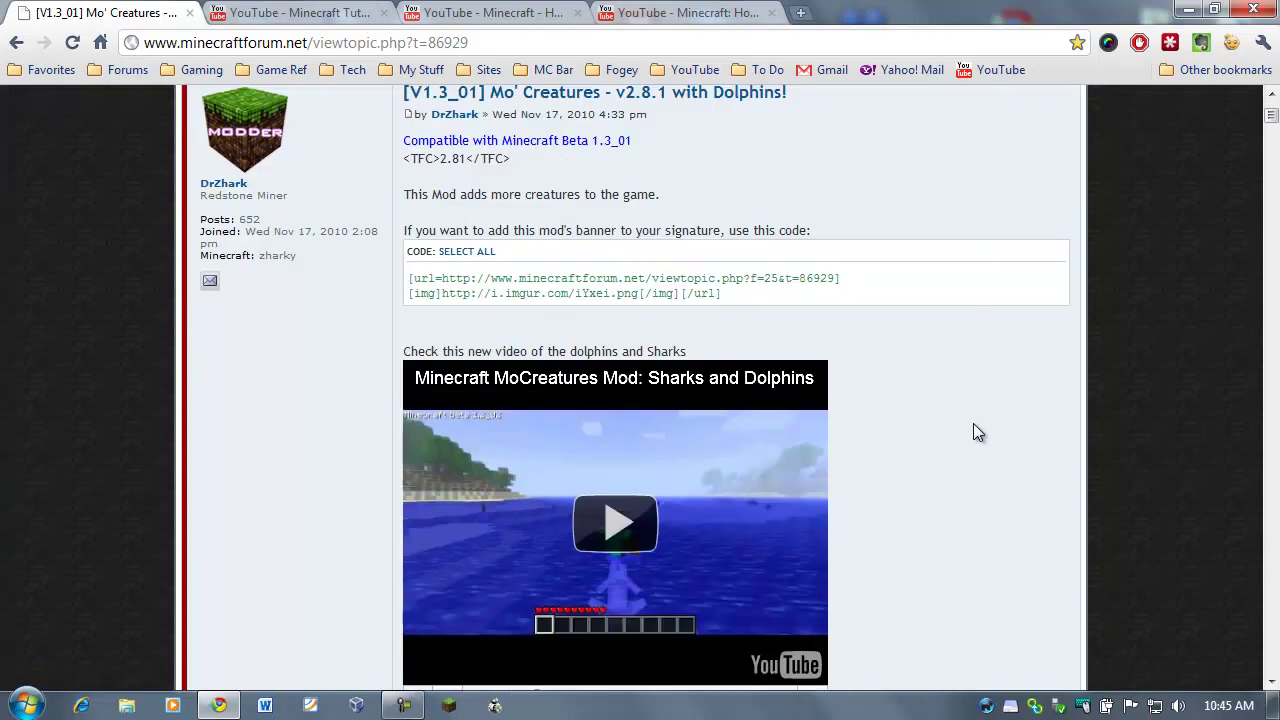
scroll(986, 445, down, 3)
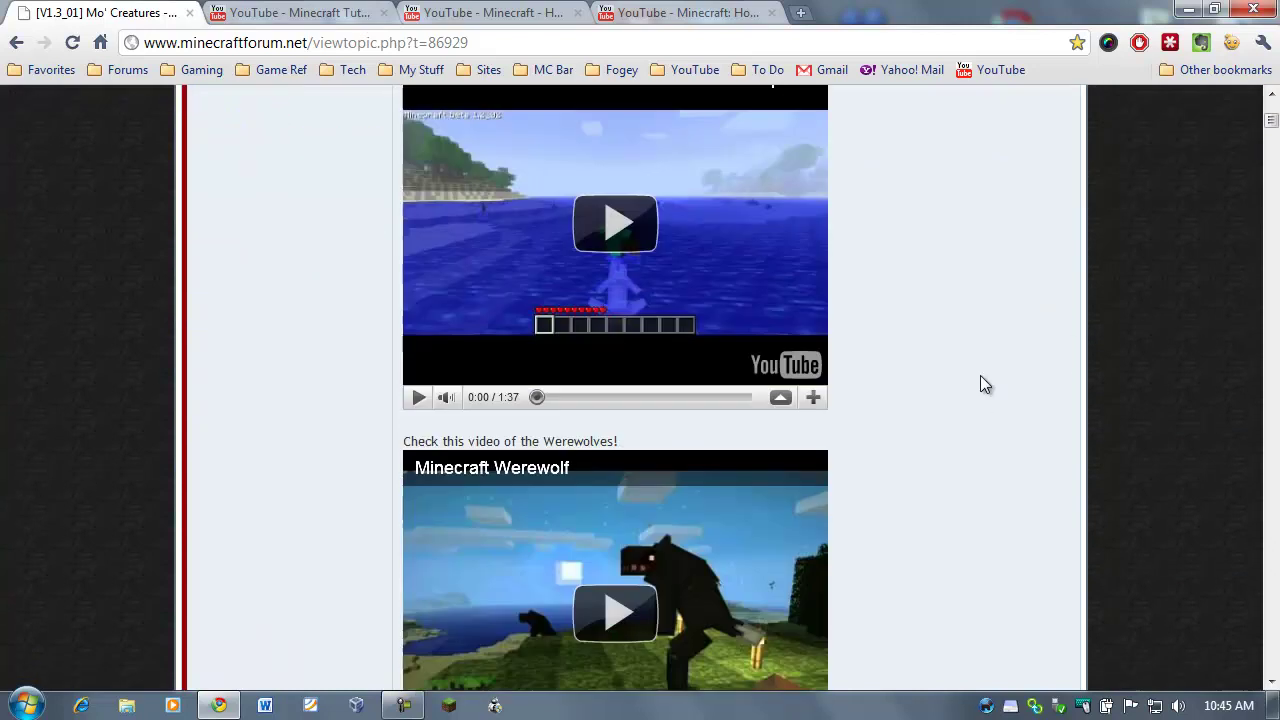
scroll(1011, 441, up, 6)
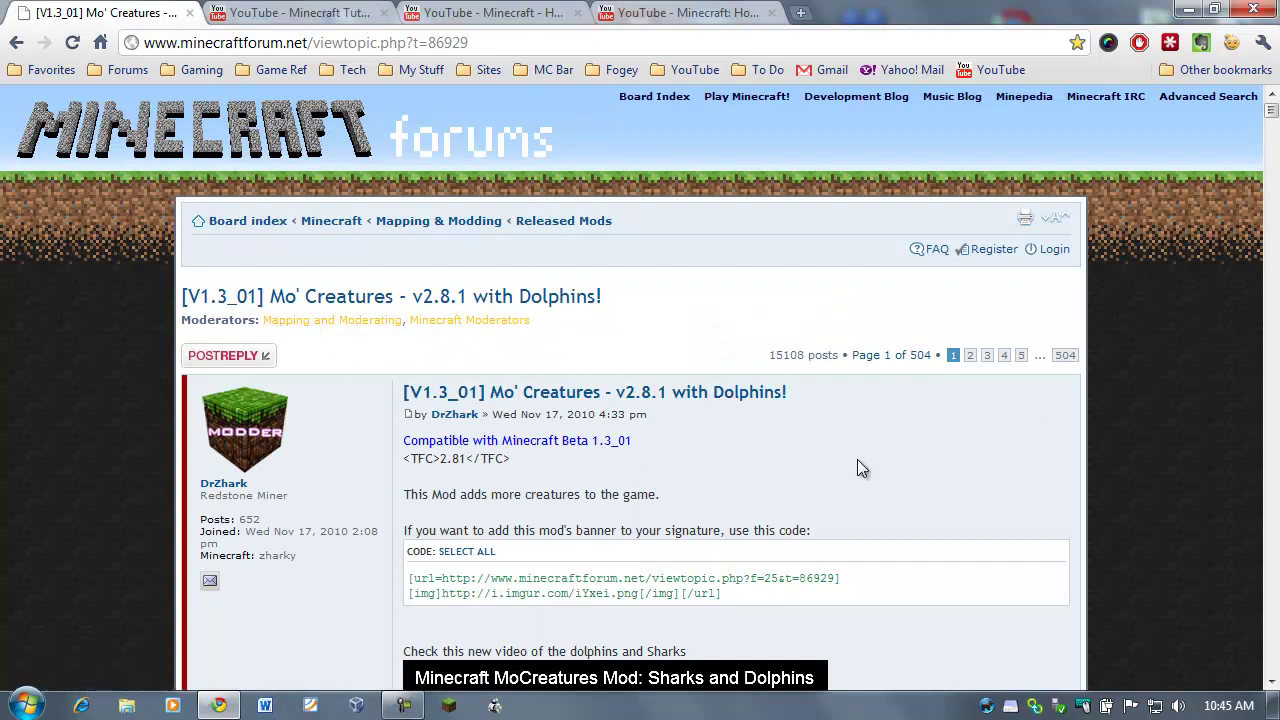
scroll(969, 467, down, 1)
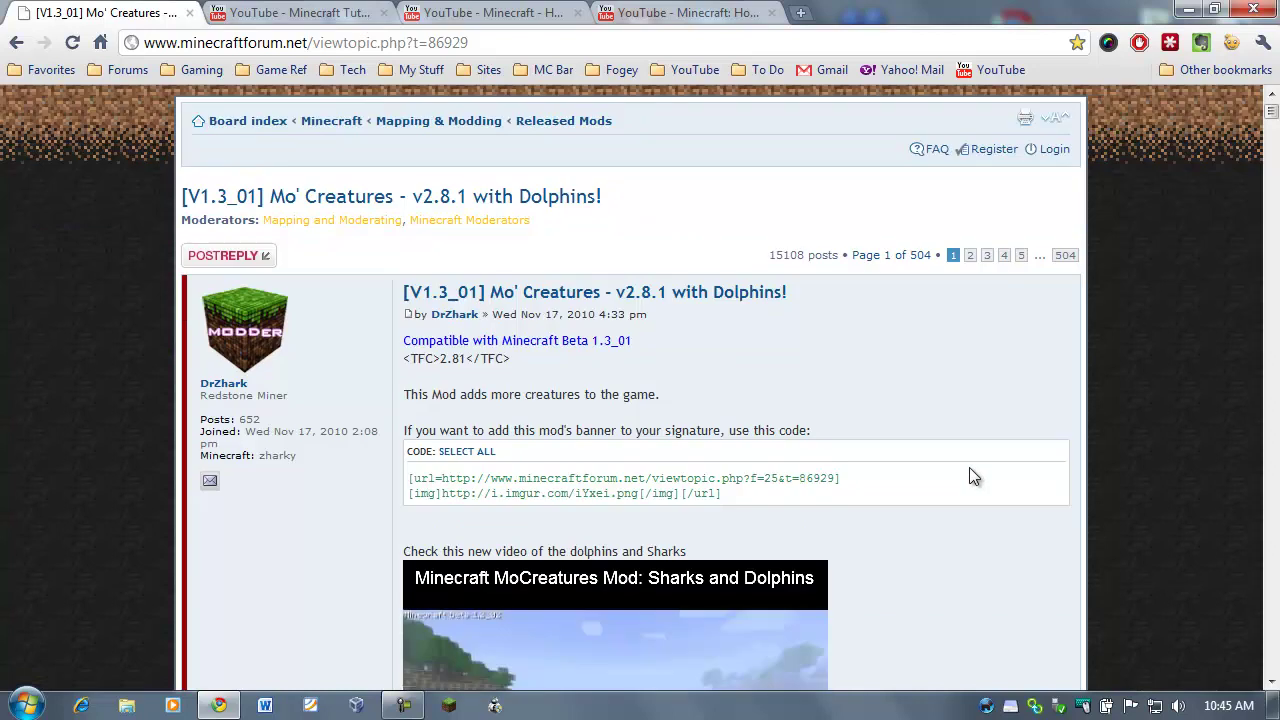
scroll(968, 465, up, 1)
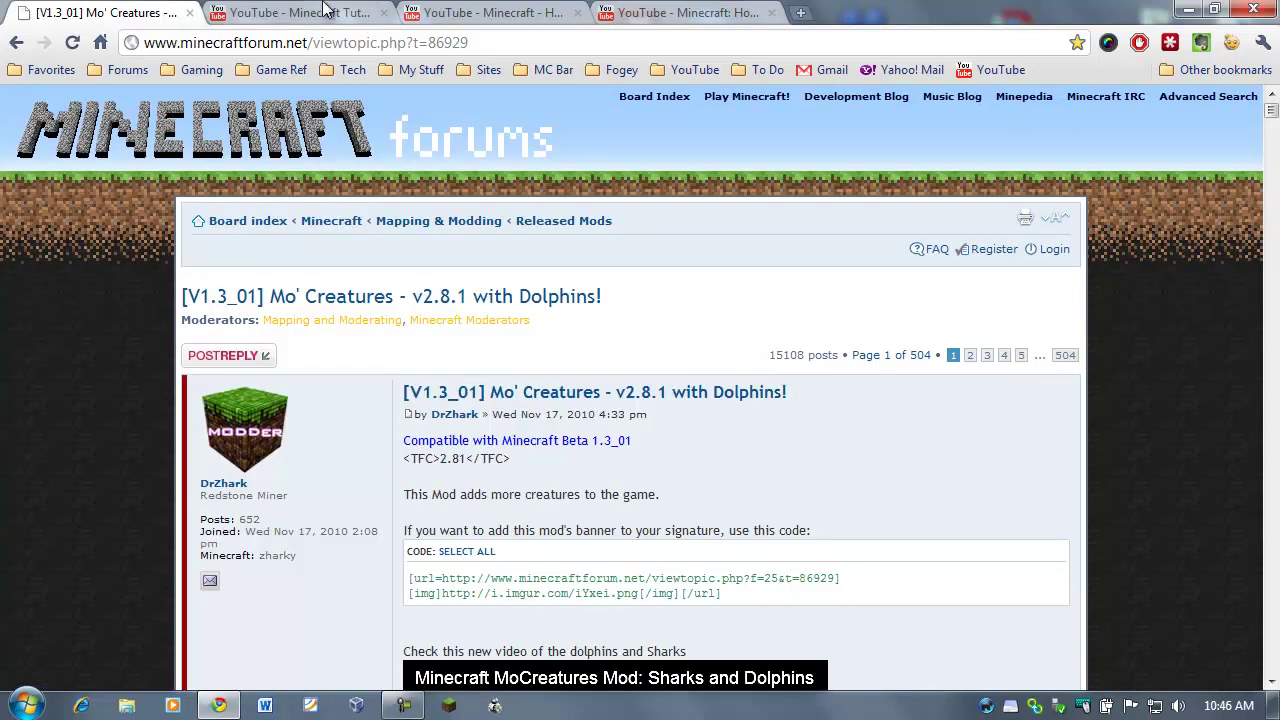
- Review the FBackup and 7-Zip tutorial video pages, highlighting 'Minecraft.jar' in the 7-Zip title
click(270, 18)
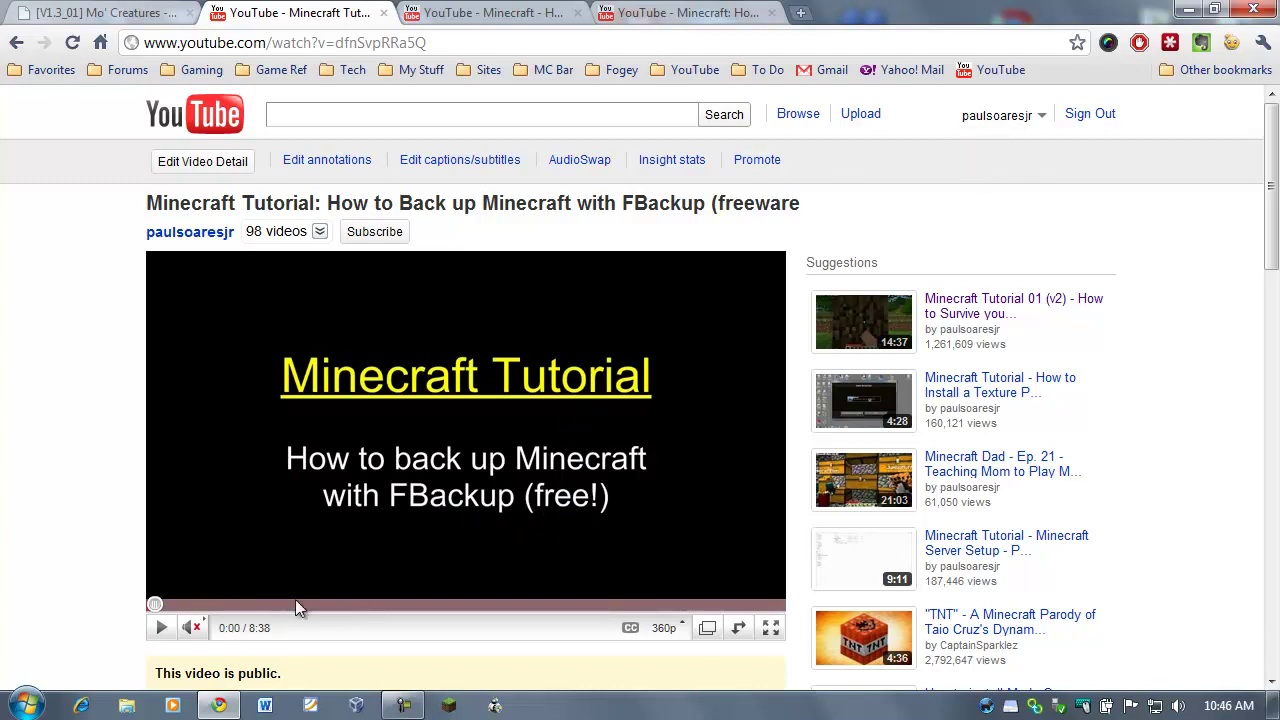
click(472, 14)
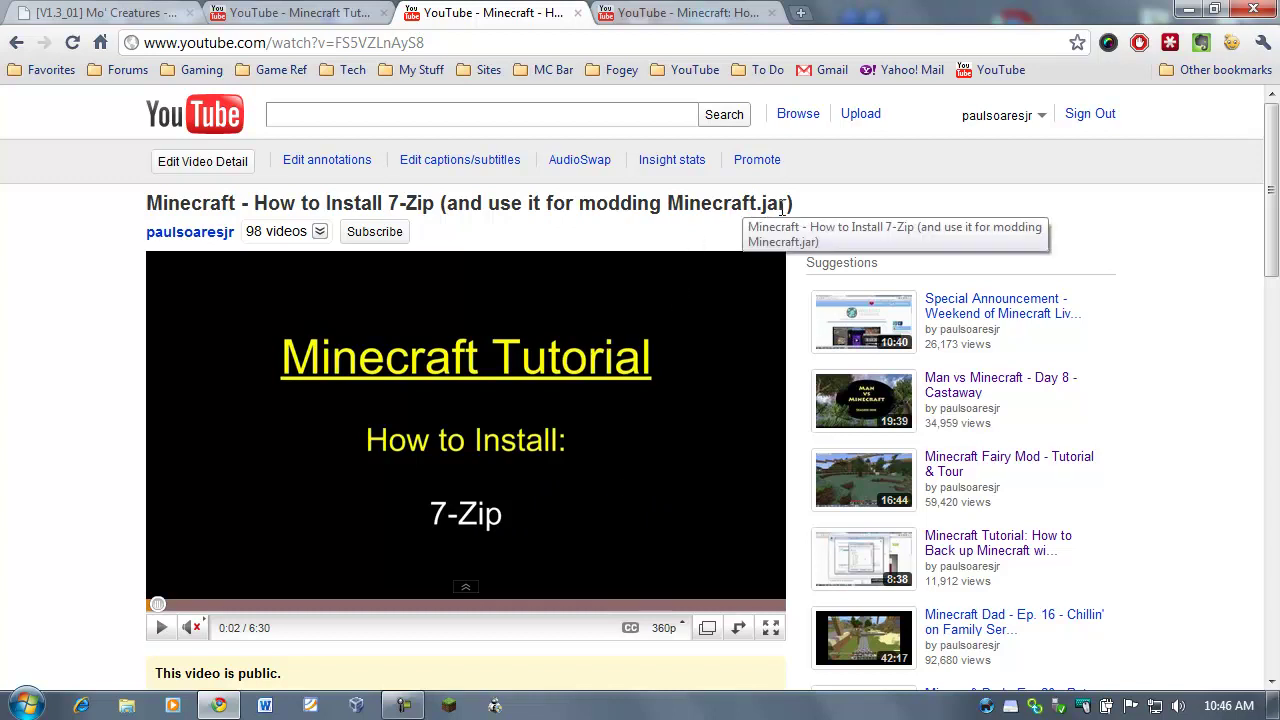
drag(789, 203, 668, 203)
click(799, 216)
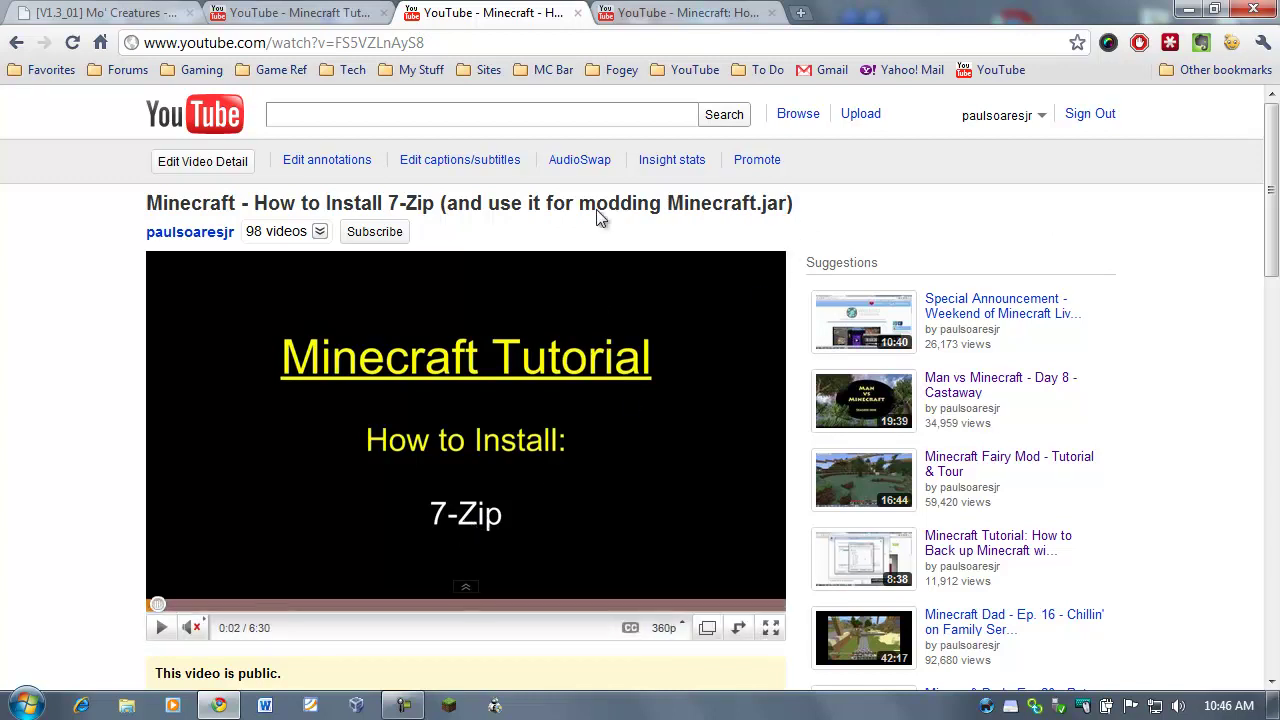
- Check the ModLoader, AudioMod & SpawnList video, then close it and the 7-Zip tutorial tab
click(645, 12)
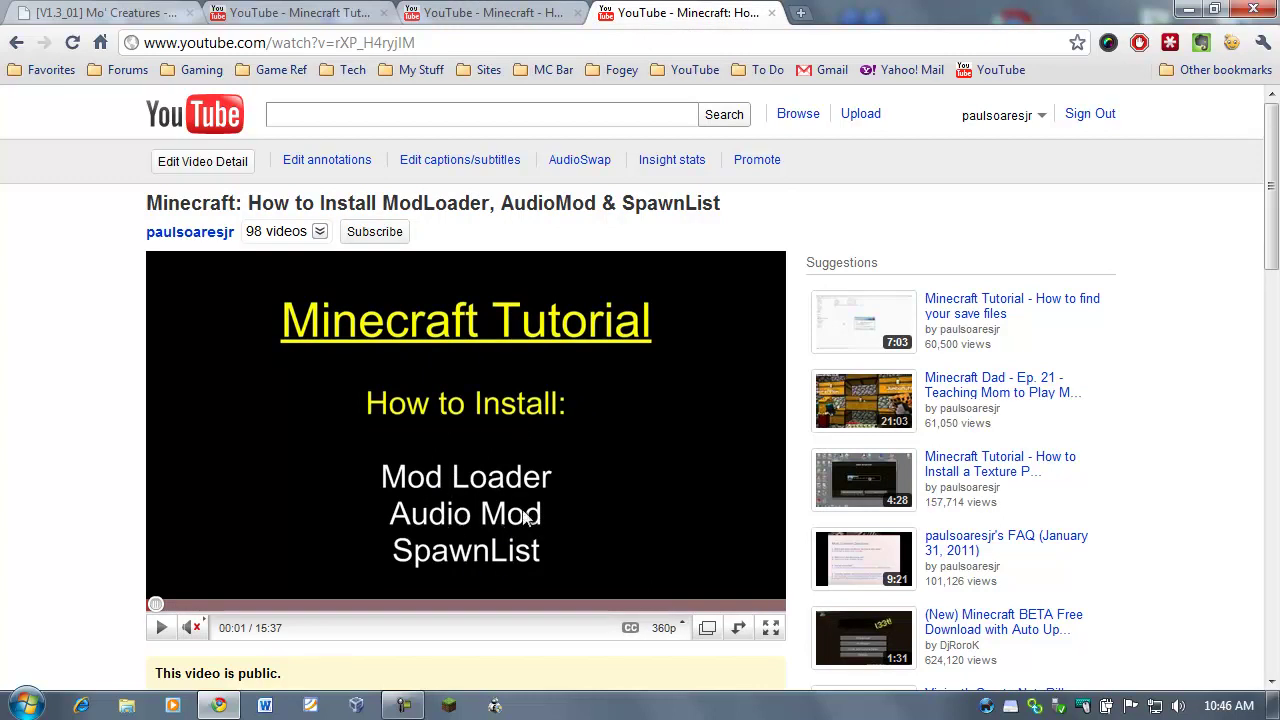
drag(597, 203, 381, 201)
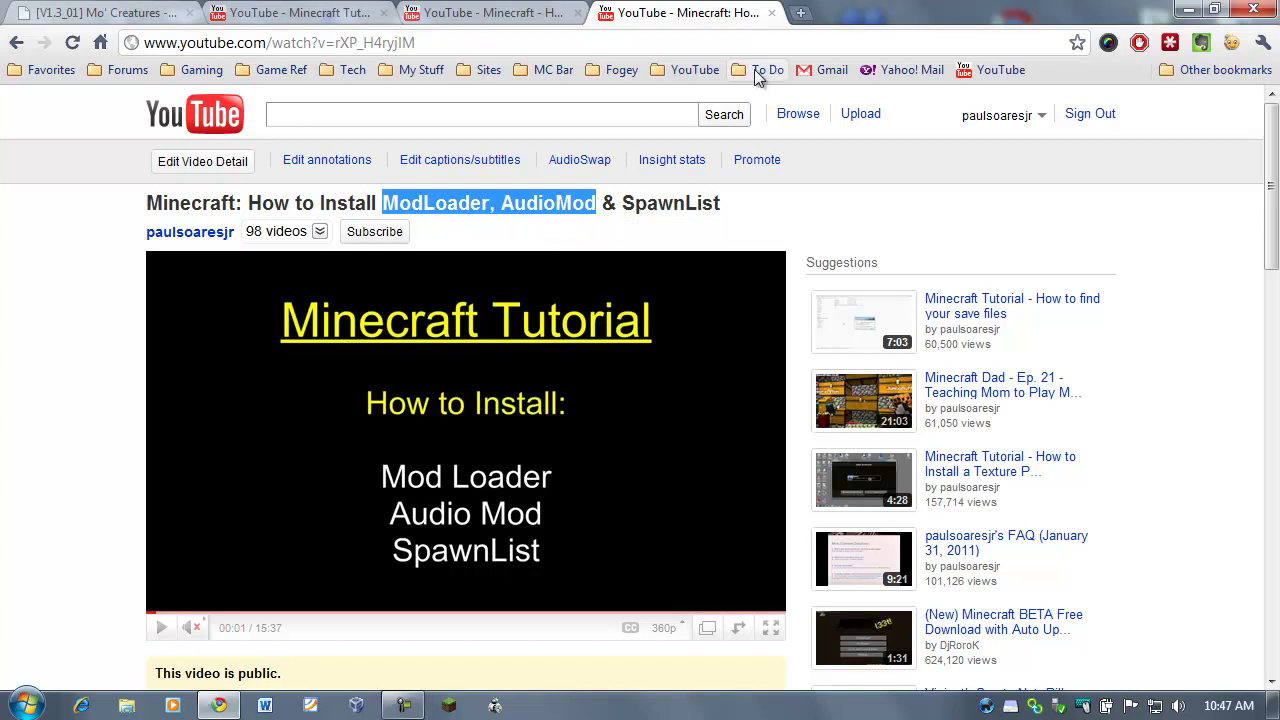
click(773, 14)
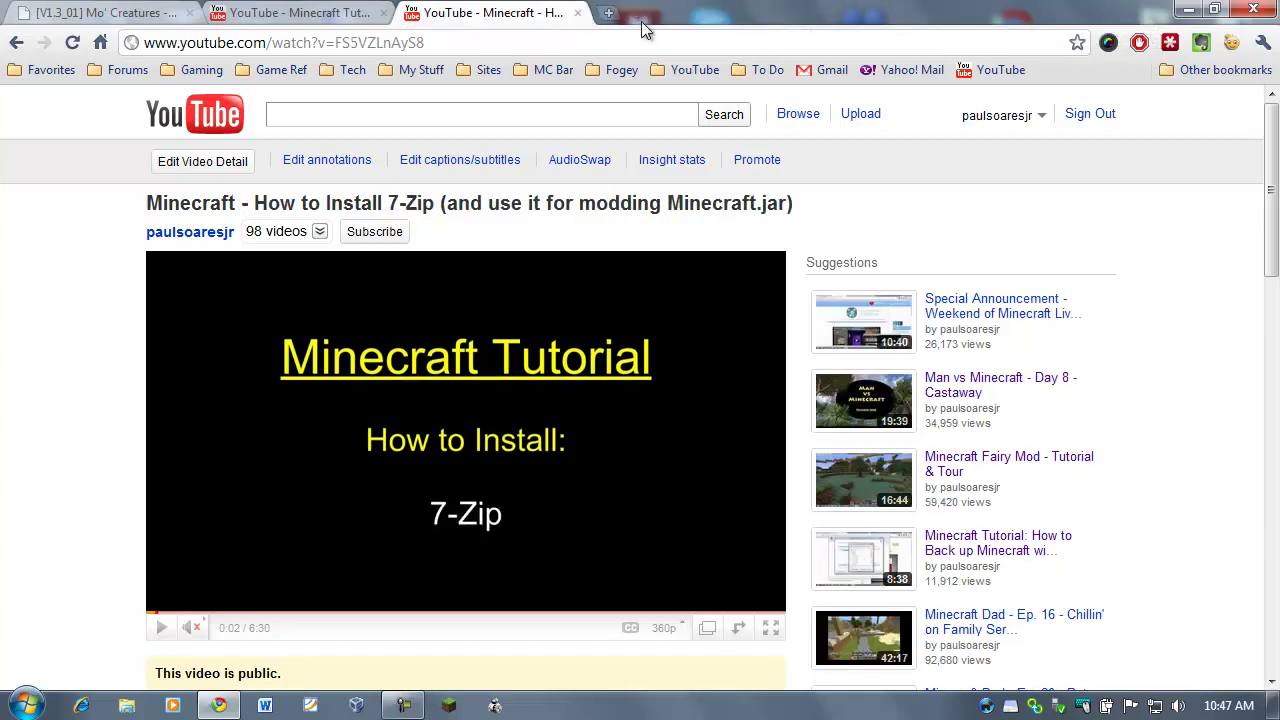
click(578, 13)
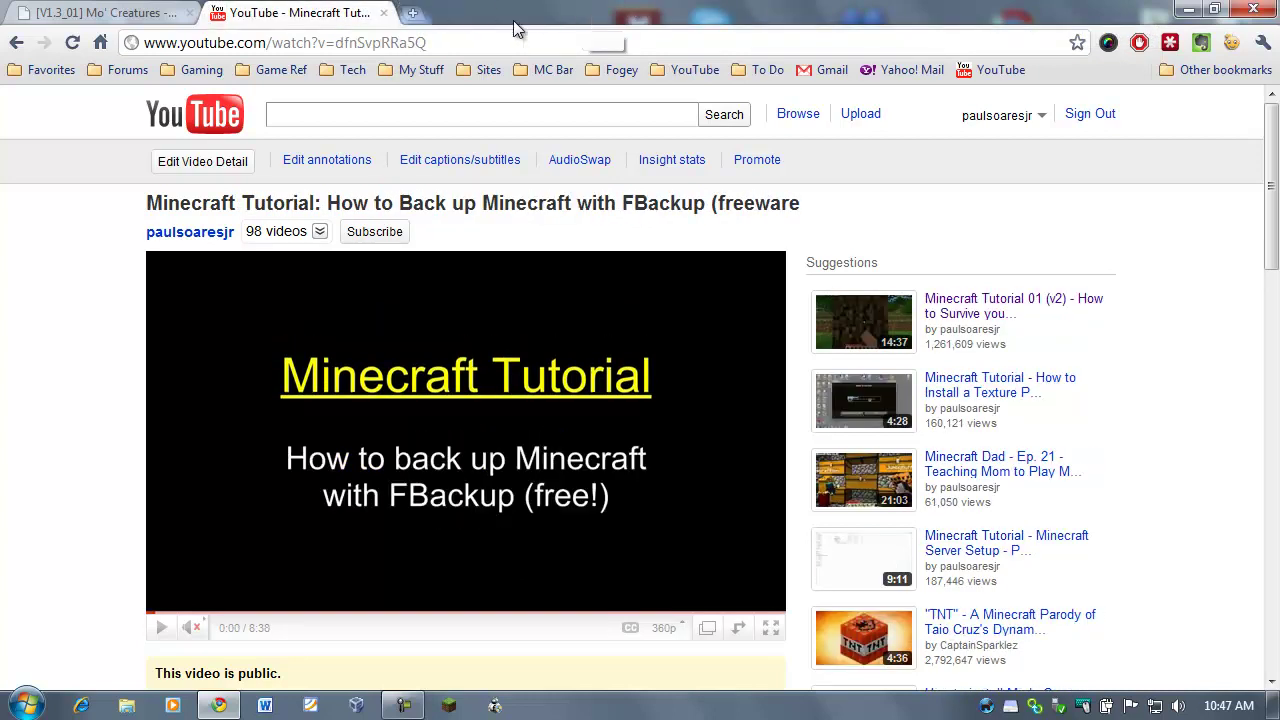
- Close the FBackup tab and open the GUI Api link from 'How to Install' in a new tab
click(384, 13)
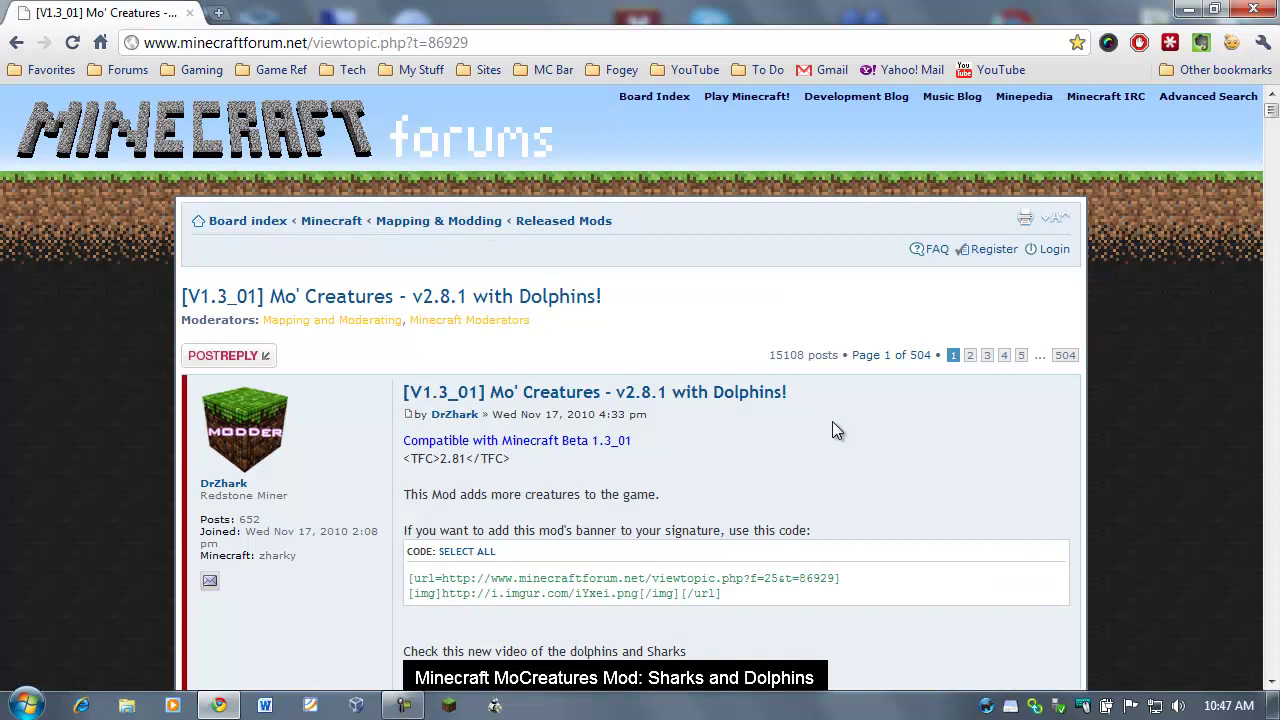
scroll(845, 407, down, 2)
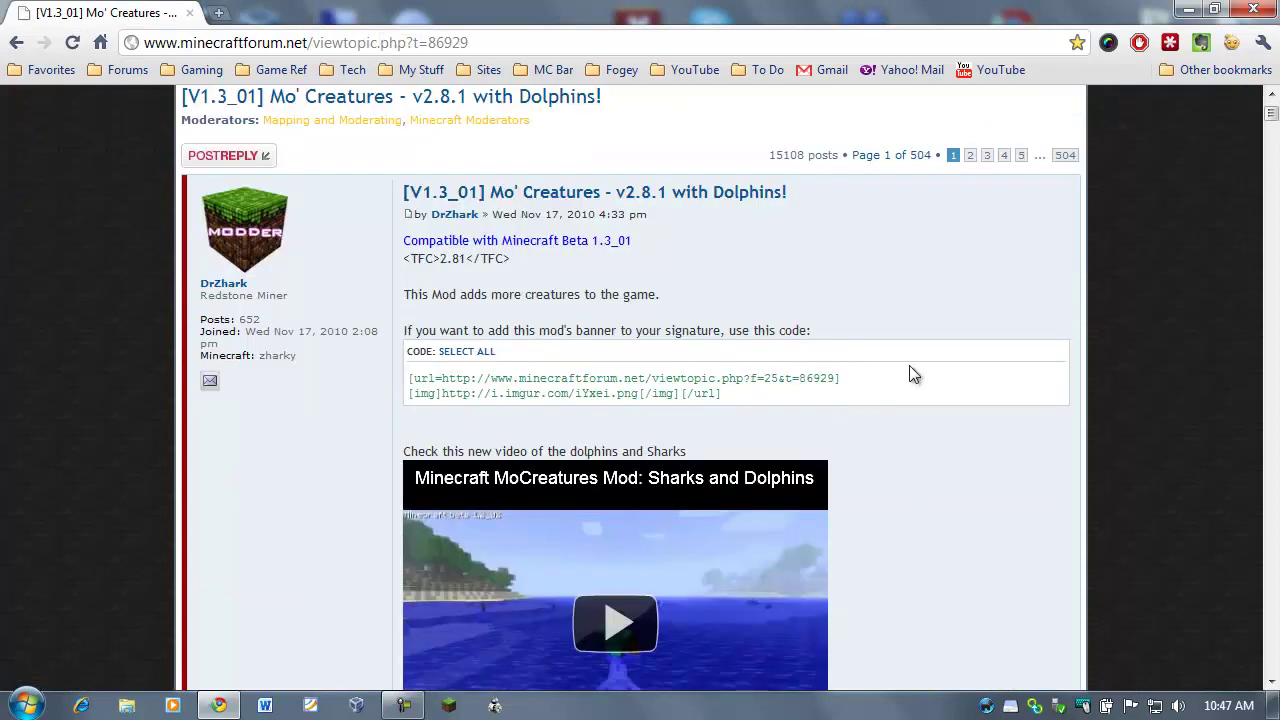
scroll(918, 372, down, 15)
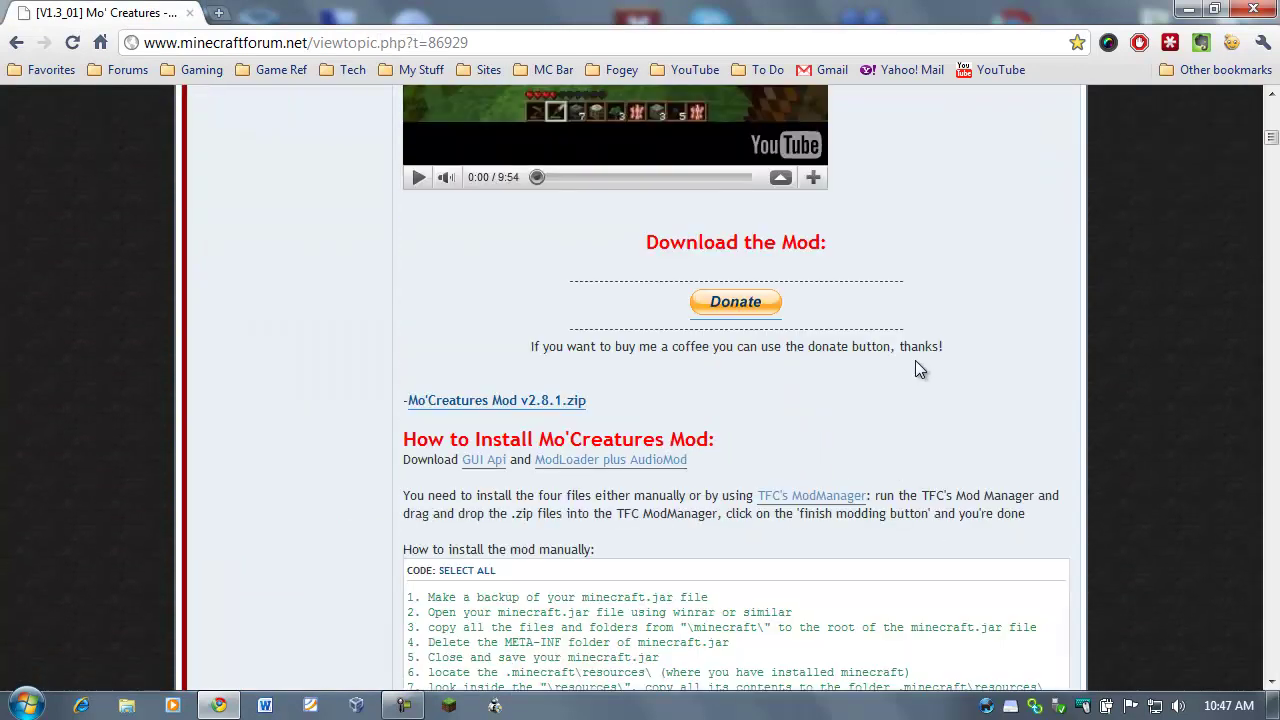
scroll(915, 370, down, 1)
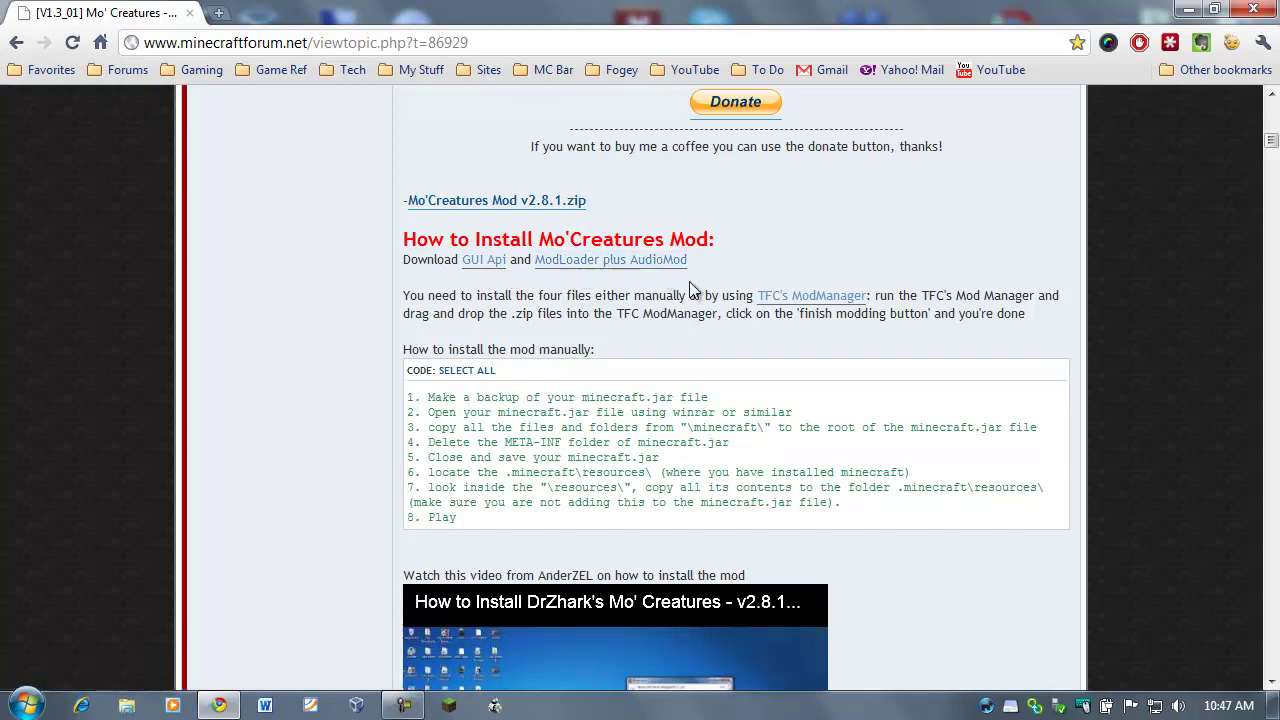
right_click(490, 268)
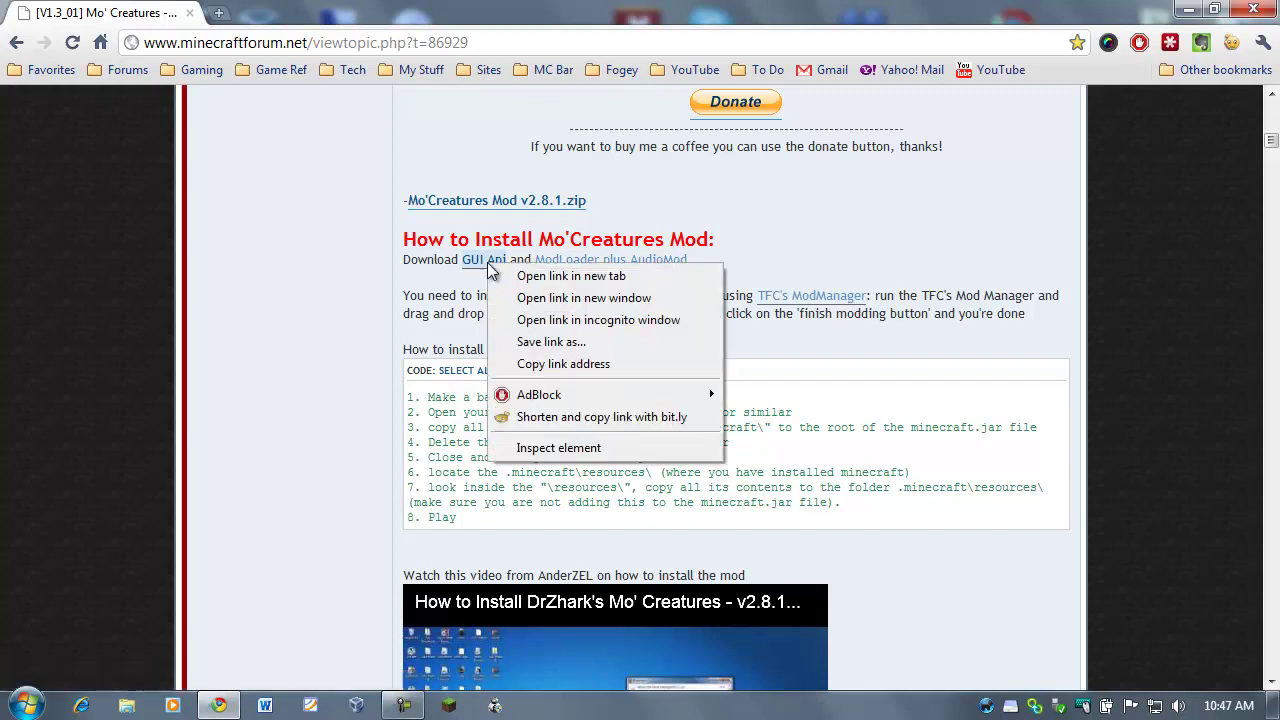
click(527, 279)
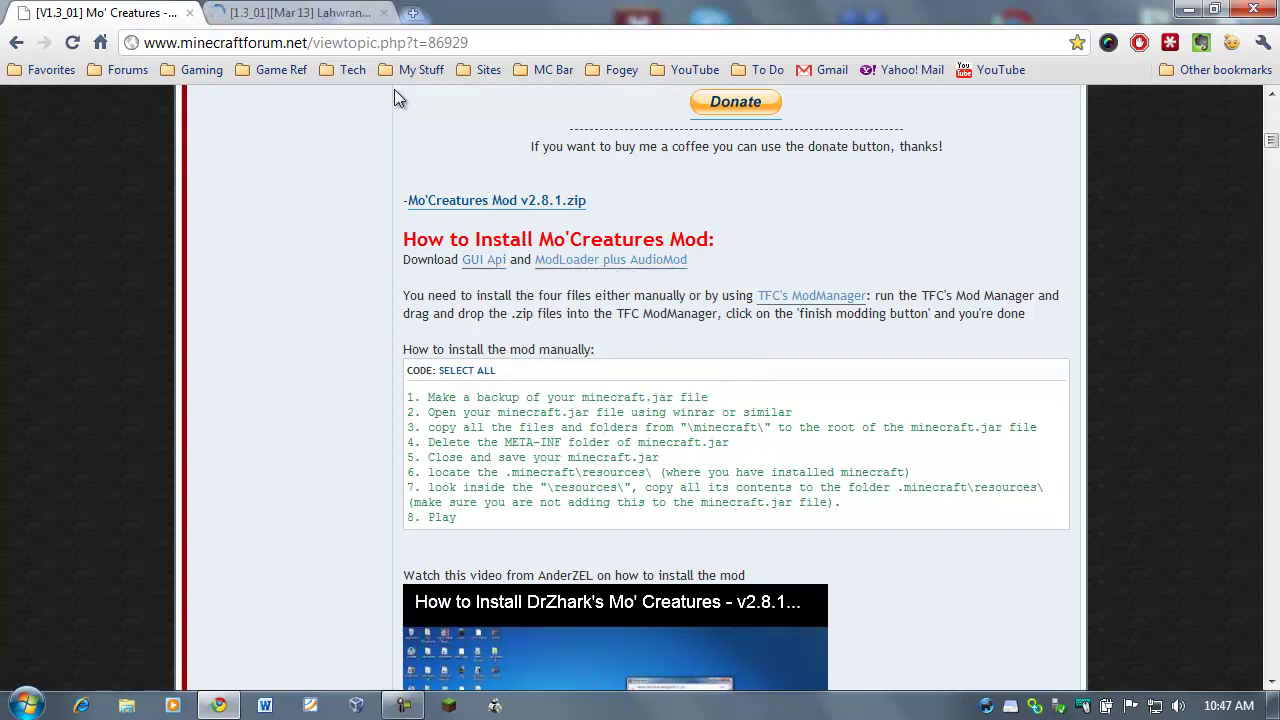
- Switch to Lahwran's Mods thread and jump to the Gui API section from its table of contents
click(318, 14)
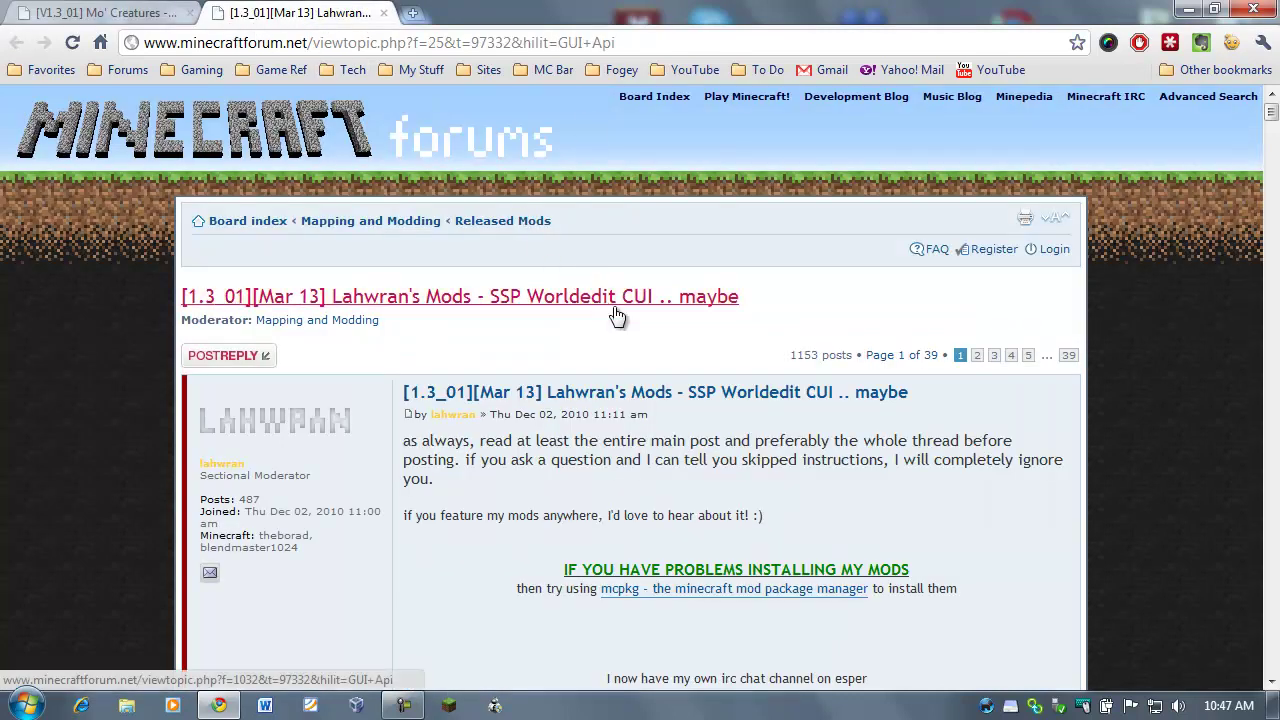
scroll(600, 322, down, 1)
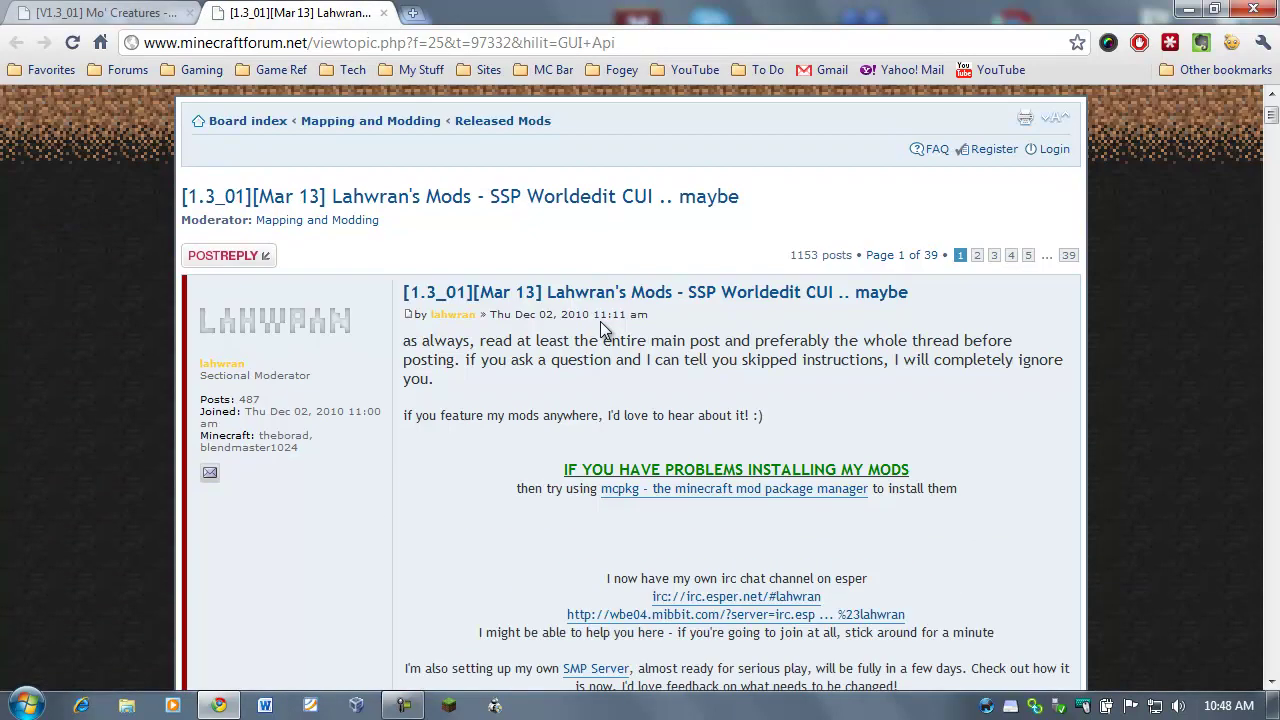
scroll(600, 322, down, 2)
scroll(557, 316, up, 3)
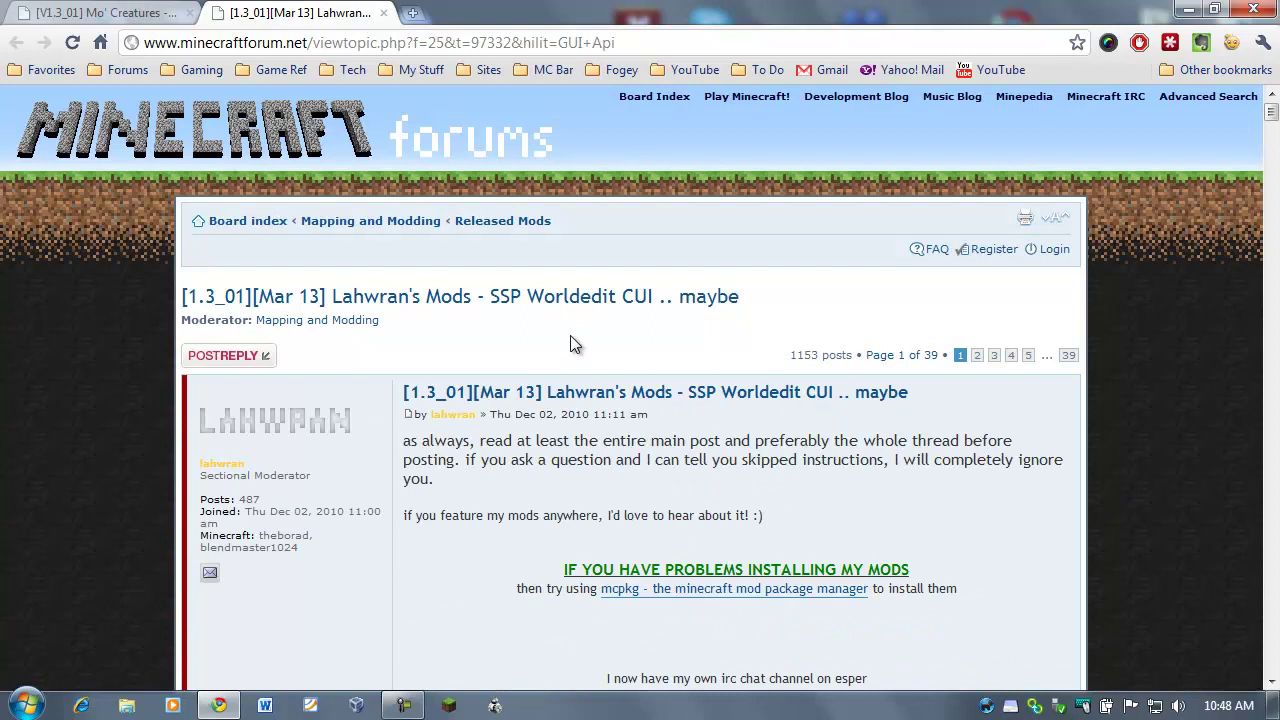
scroll(575, 344, down, 7)
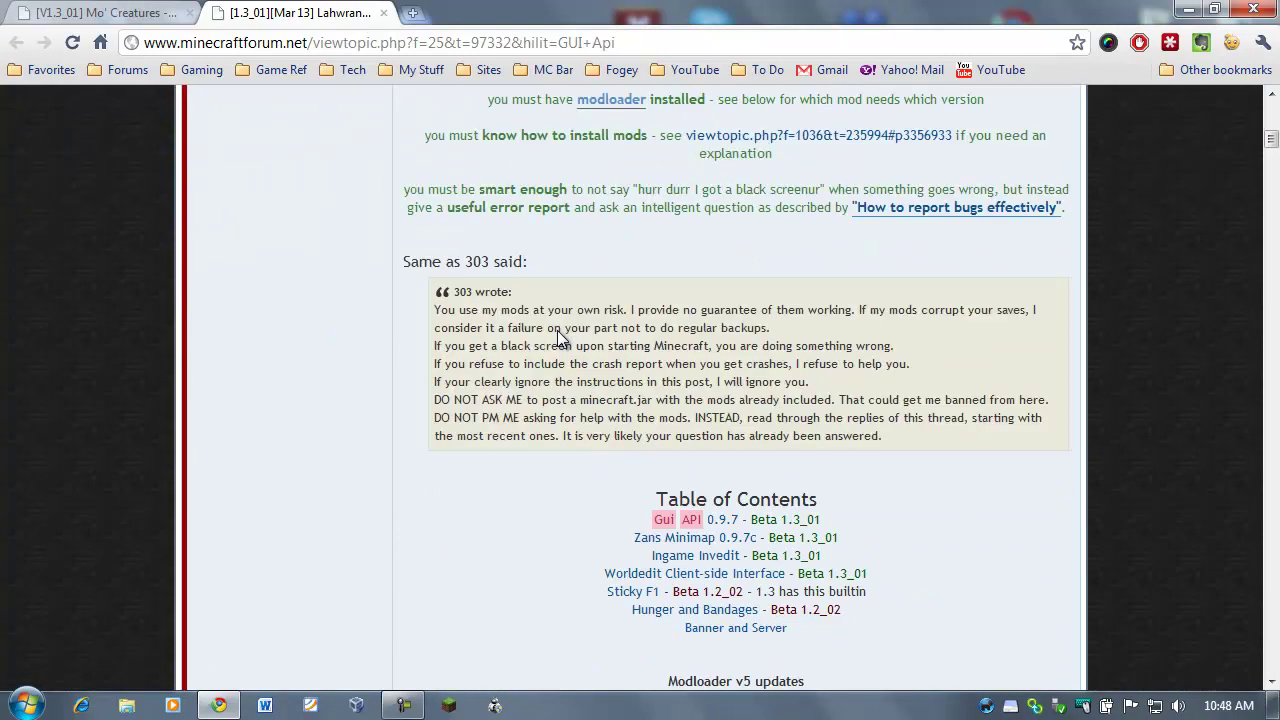
scroll(560, 340, down, 2)
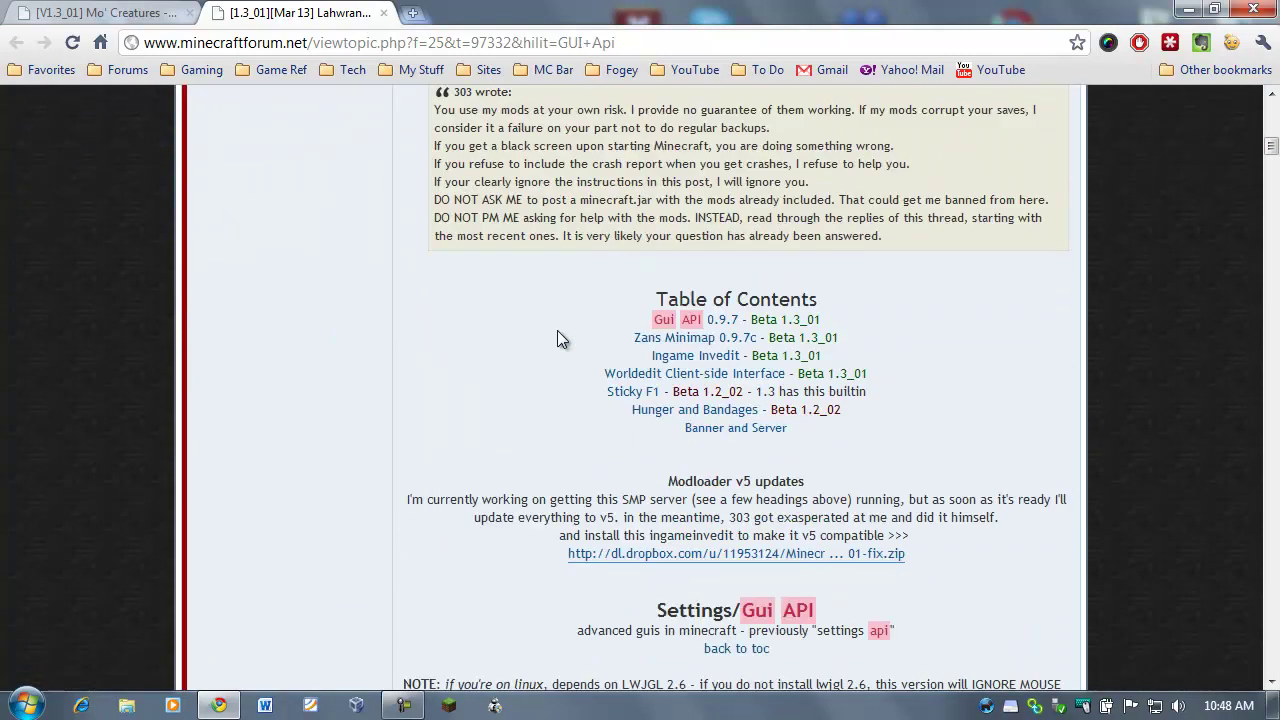
click(684, 328)
mouse_move(650, 410)
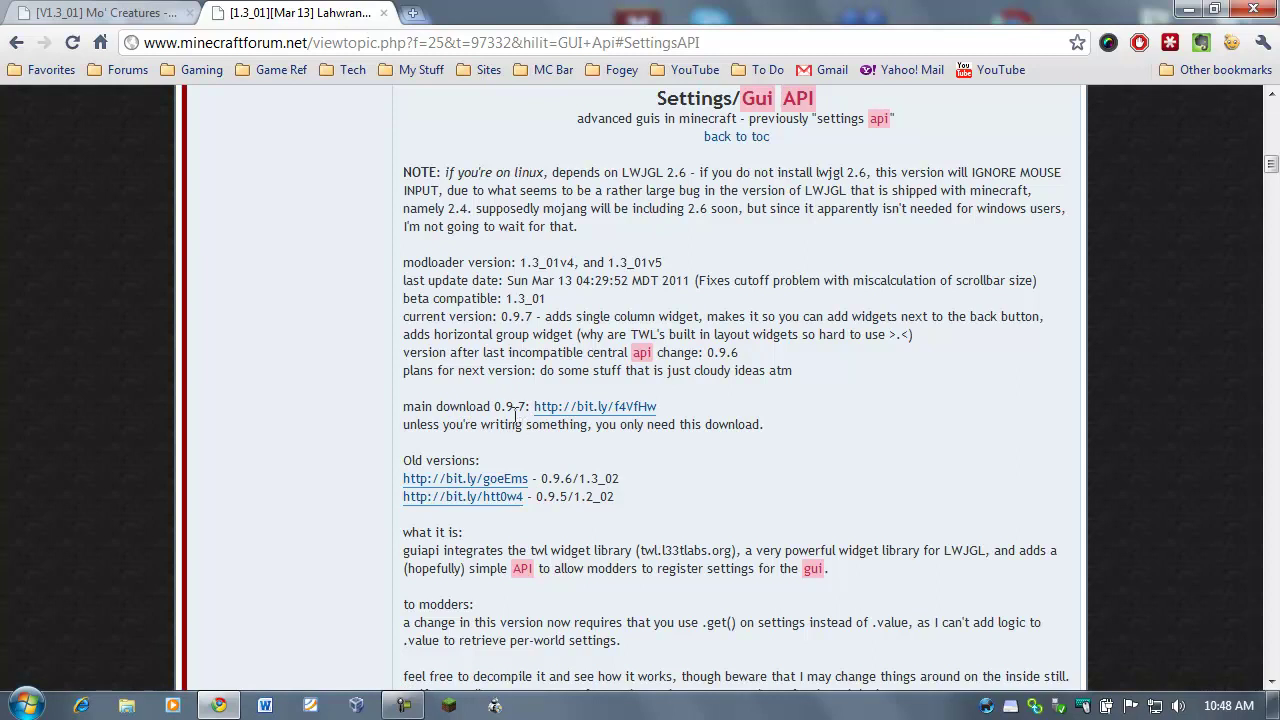
- Download the main Gui API 0.9.7 file, saving GuiAPI0.9.7-1.3_01.zip to Chrome Downloads
mouse_move(605, 410)
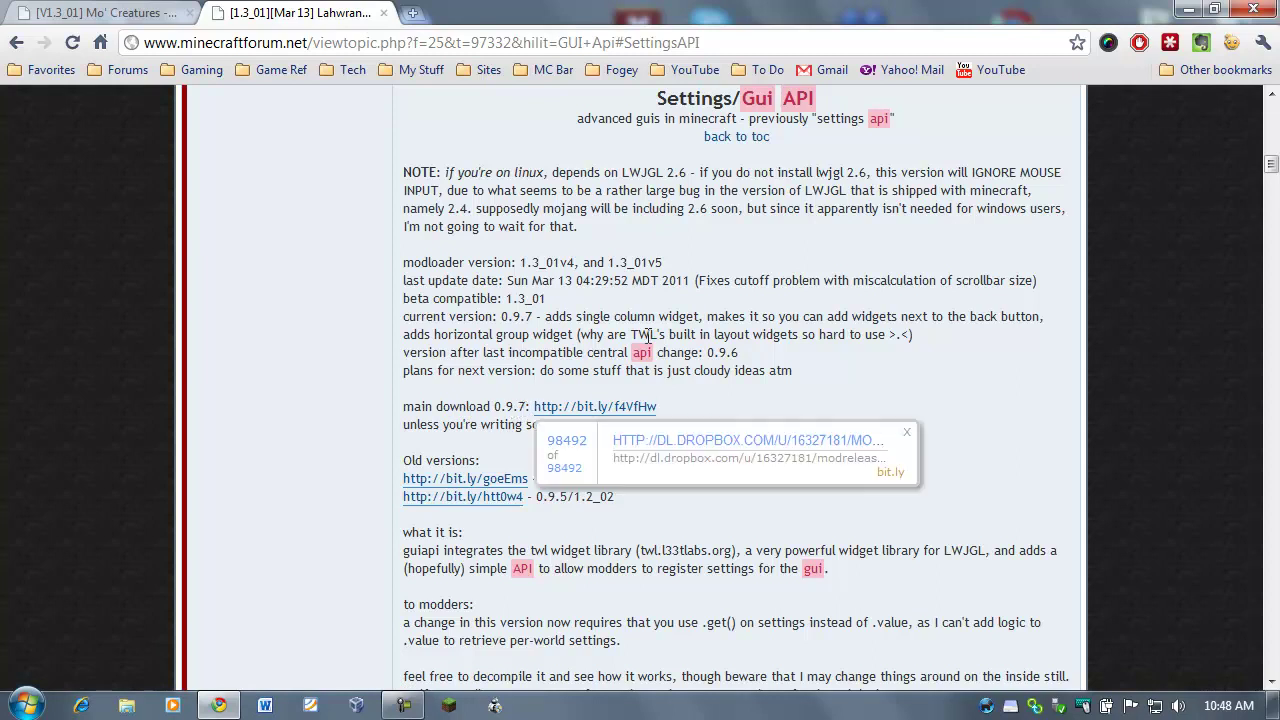
click(611, 410)
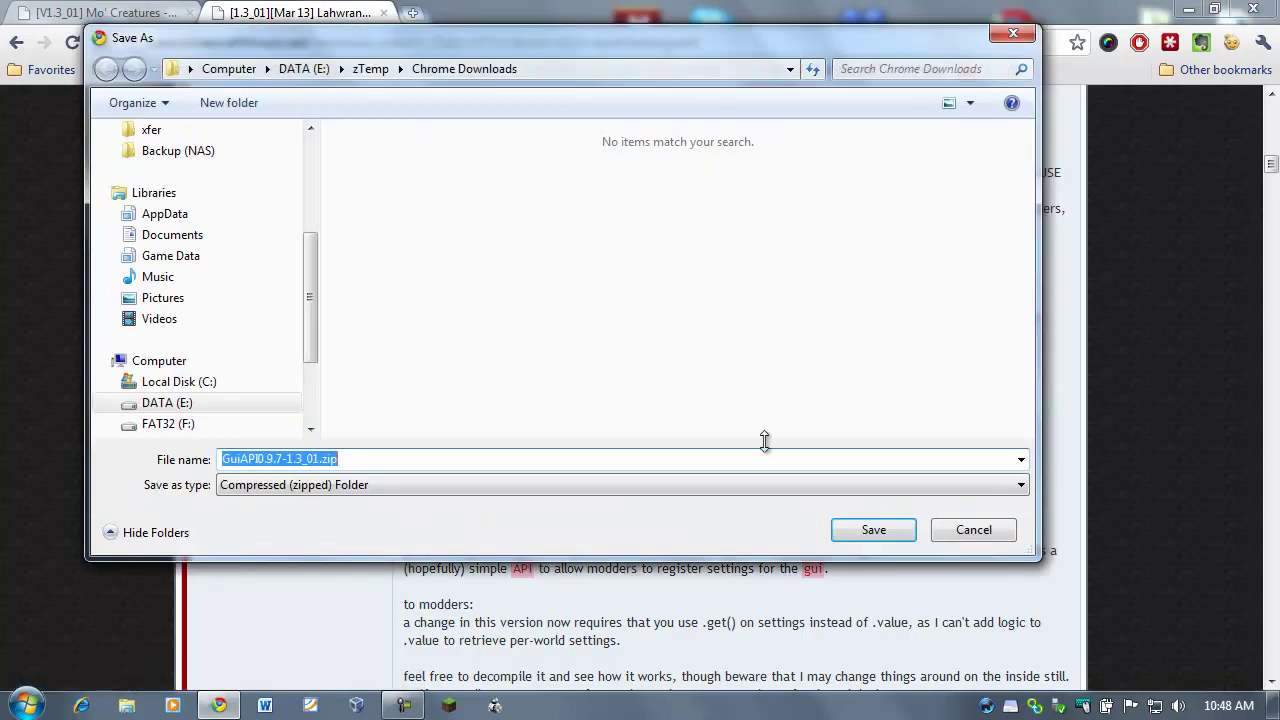
click(856, 526)
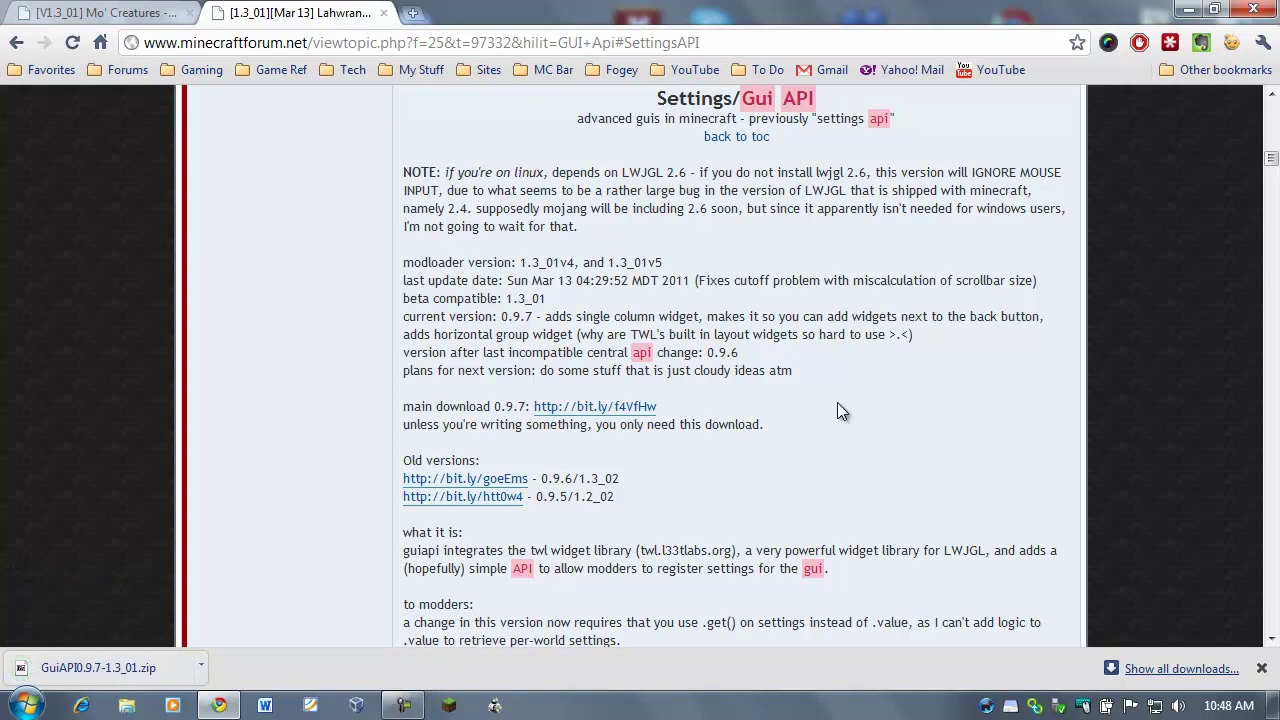
- Scroll through the GUI API thread's prerequisites section
scroll(790, 386, up, 15)
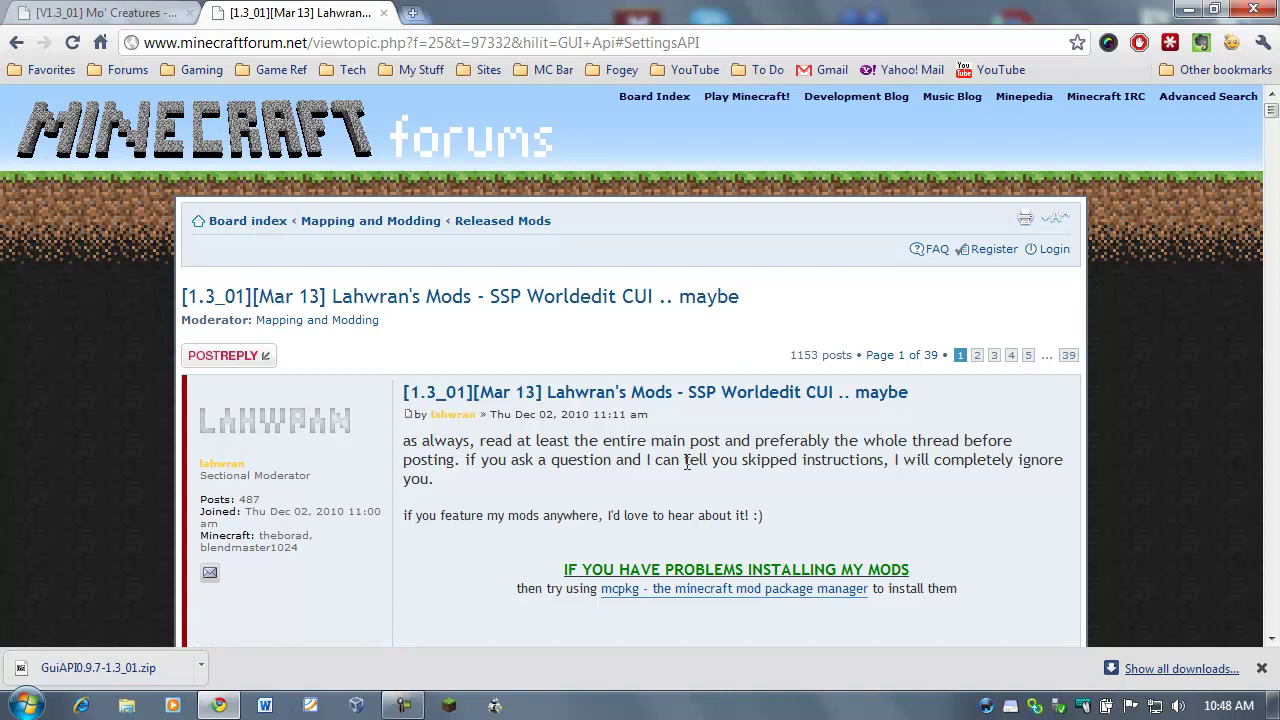
scroll(700, 432, down, 2)
scroll(693, 422, up, 2)
scroll(684, 413, down, 5)
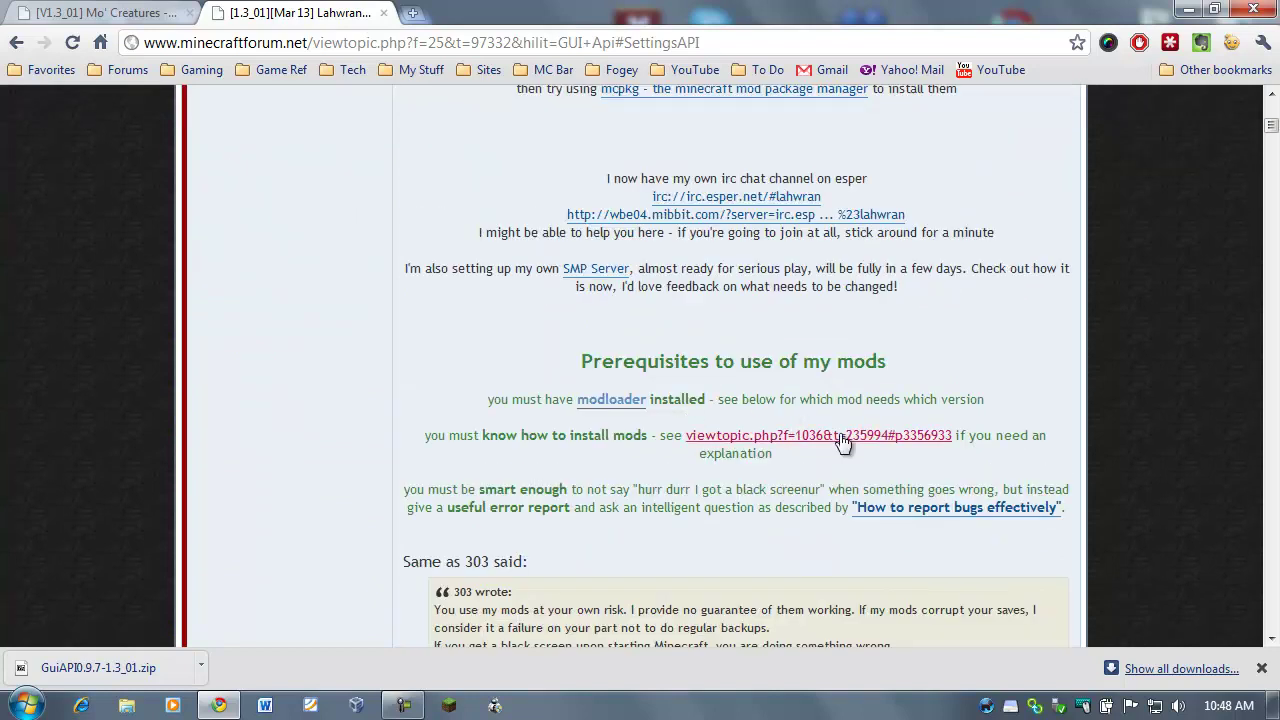
scroll(770, 533, down, 1)
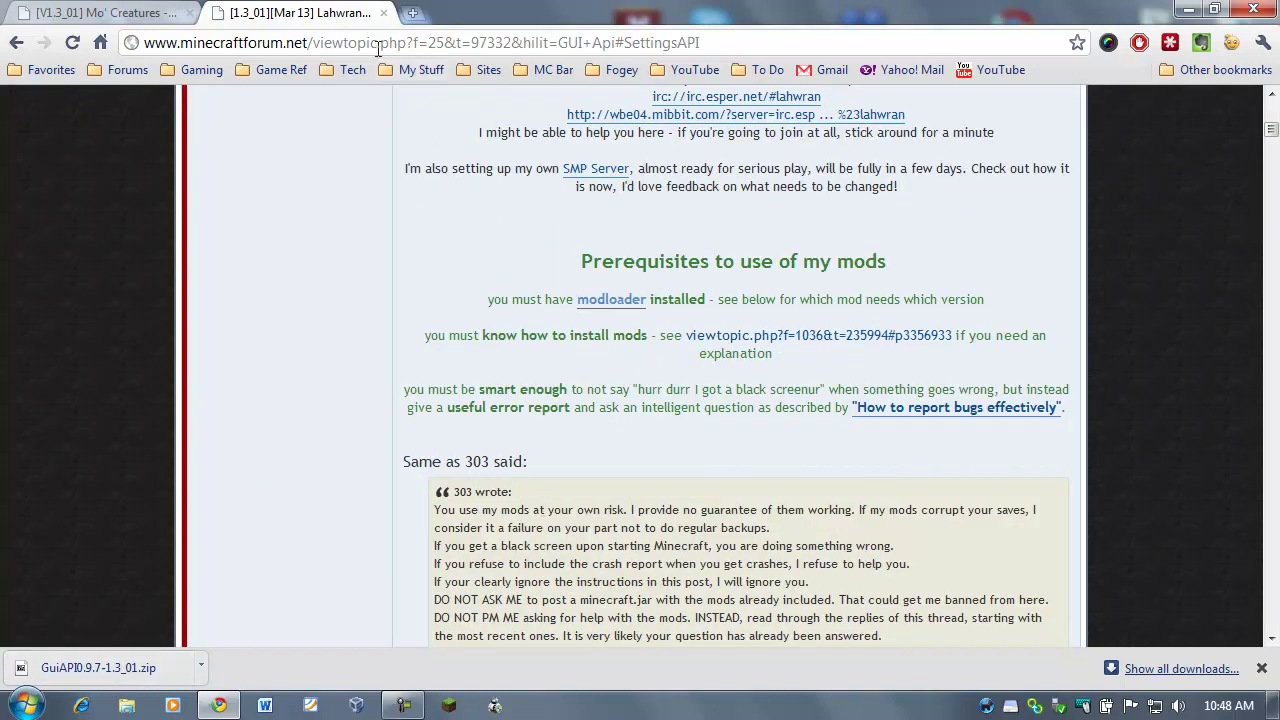
- Close the GUI API thread tab and bring up options for the downloaded GuiAPI zip
click(384, 14)
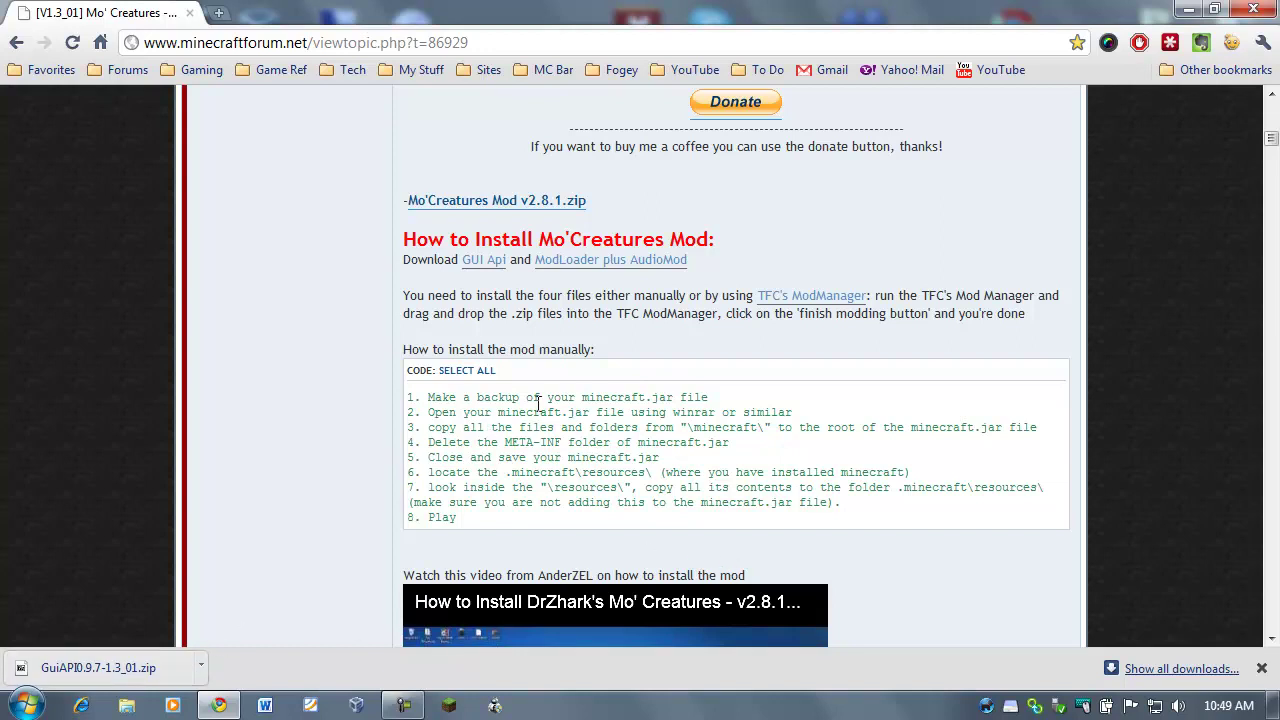
click(207, 677)
- Show GuiAPI0.9.7-1.3_01.zip in its folder and open it as an archive with 7-Zip
click(240, 645)
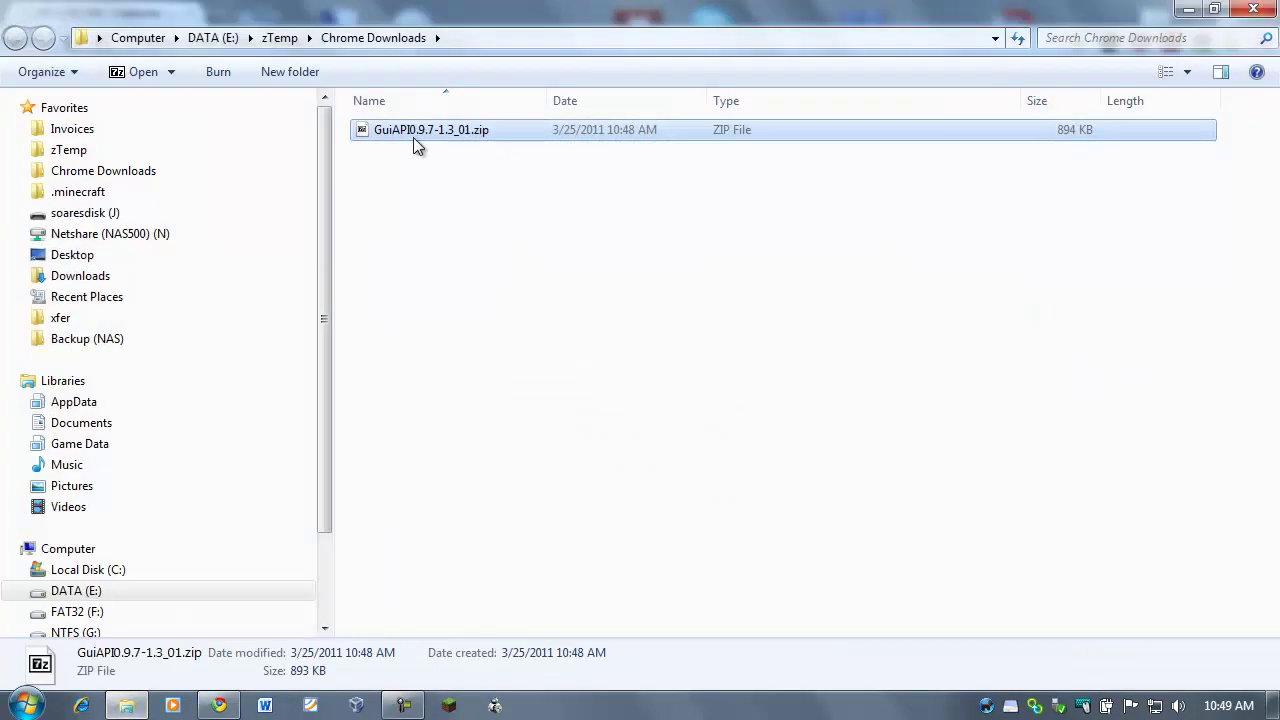
right_click(466, 129)
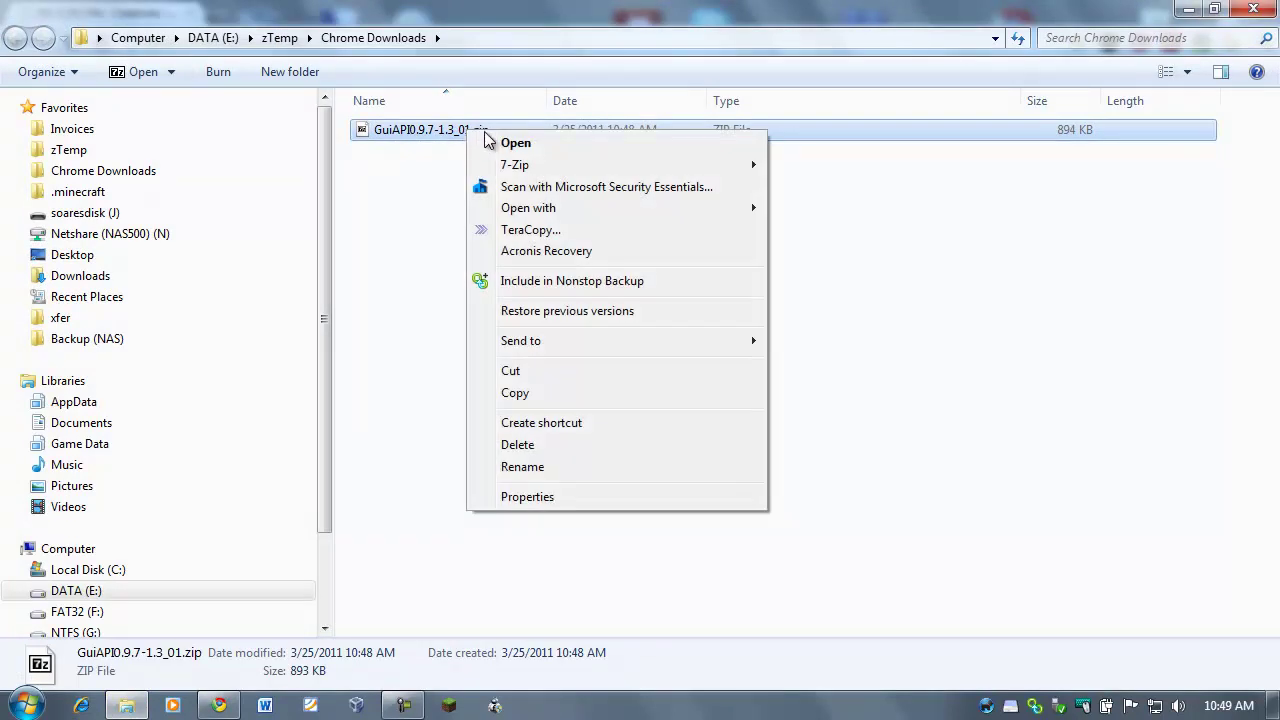
mouse_move(516, 172)
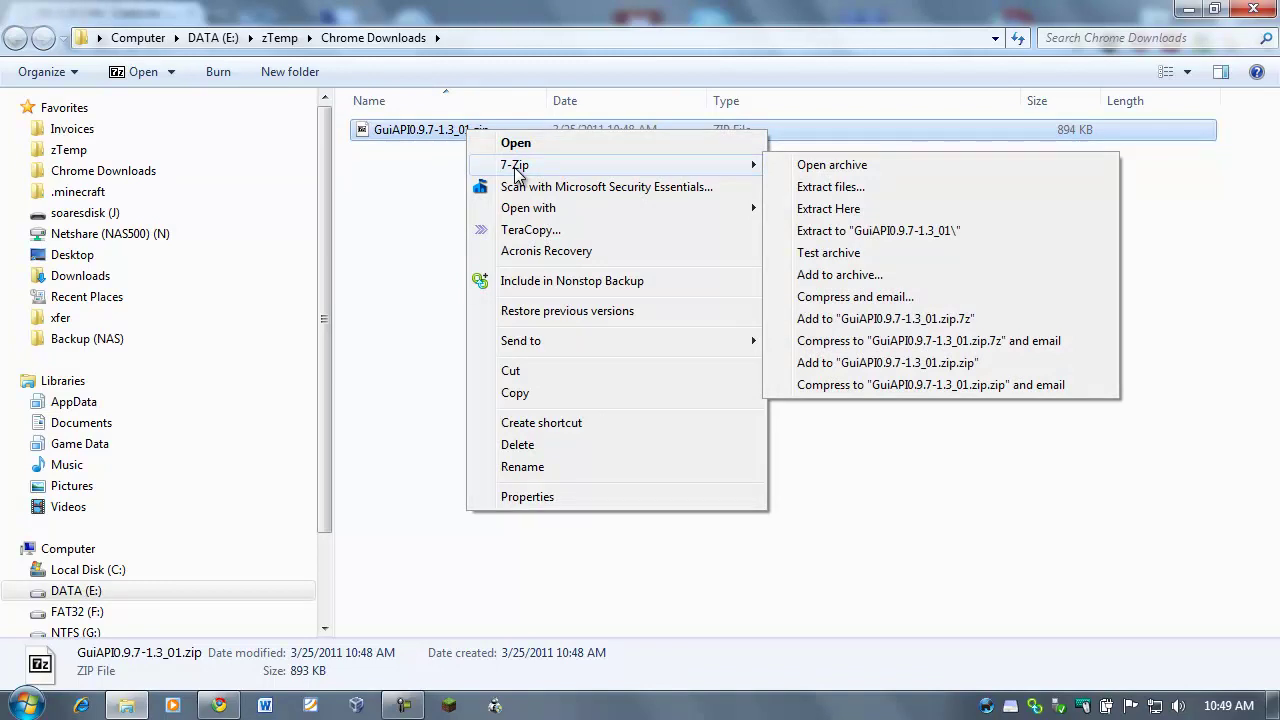
click(816, 165)
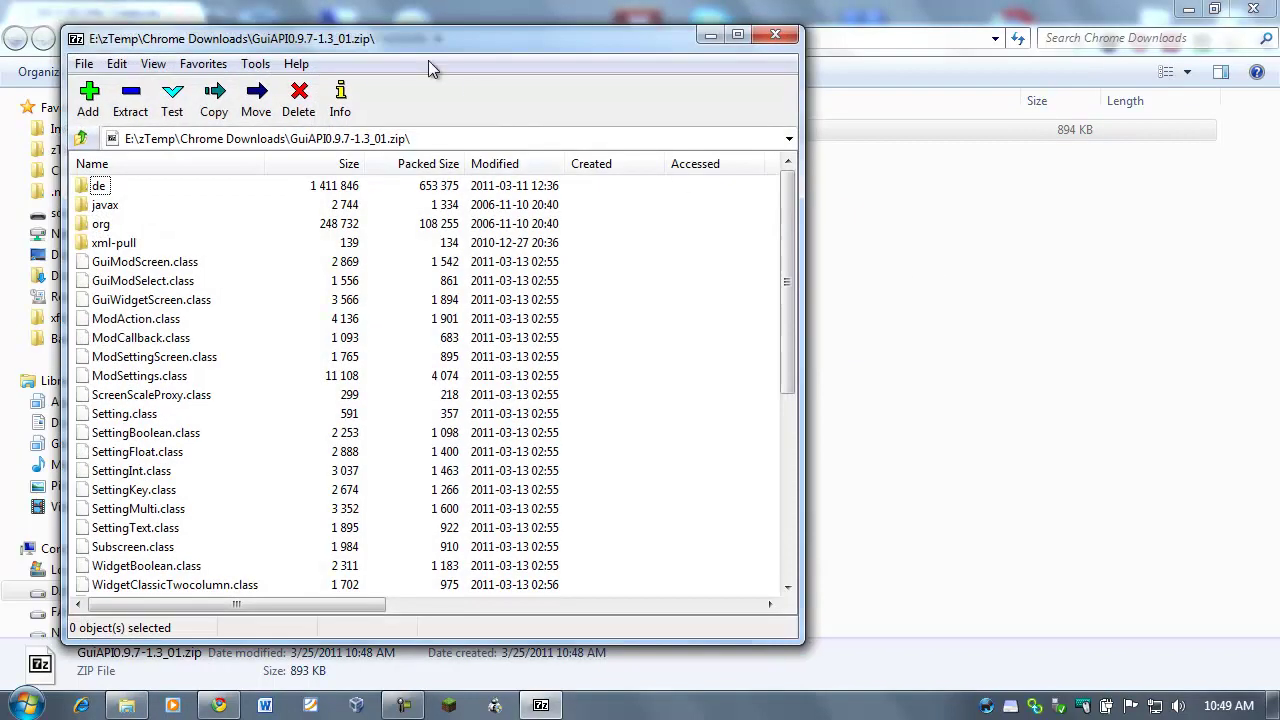
- Move the GuiAPI archive window to the right, narrow it, then open the Start menu
drag(426, 42, 788, 41)
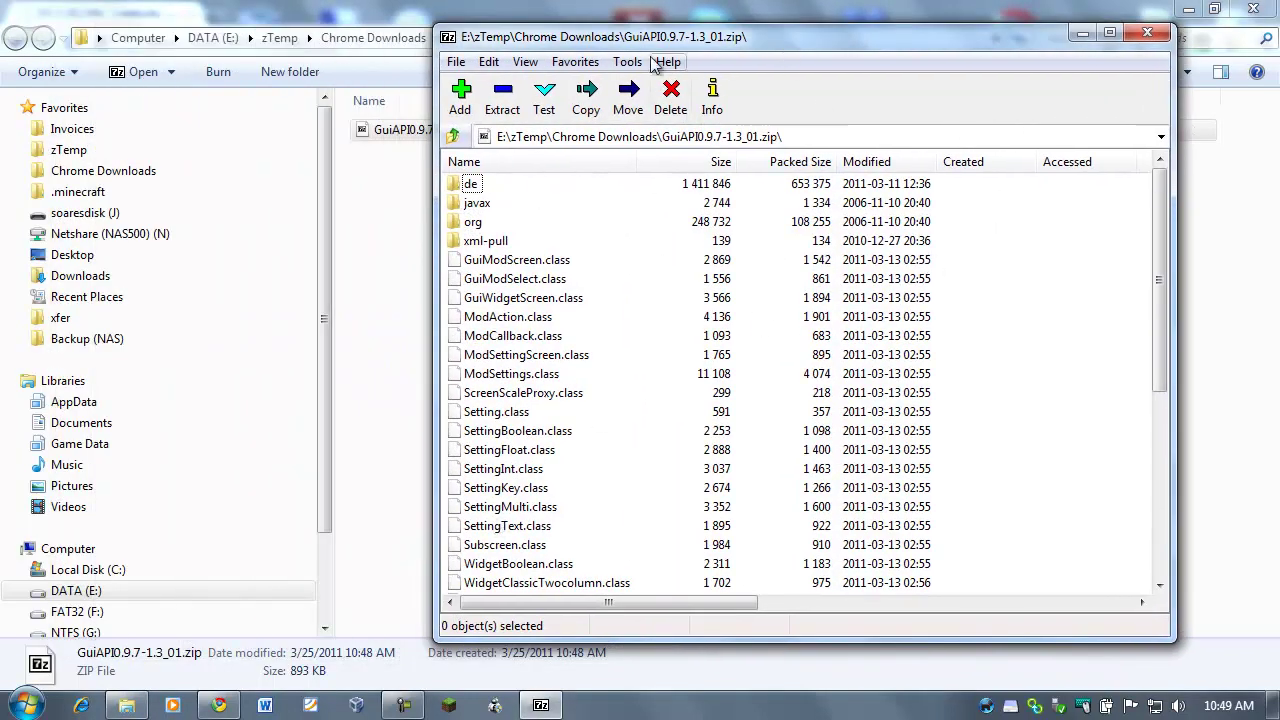
drag(672, 40, 748, 38)
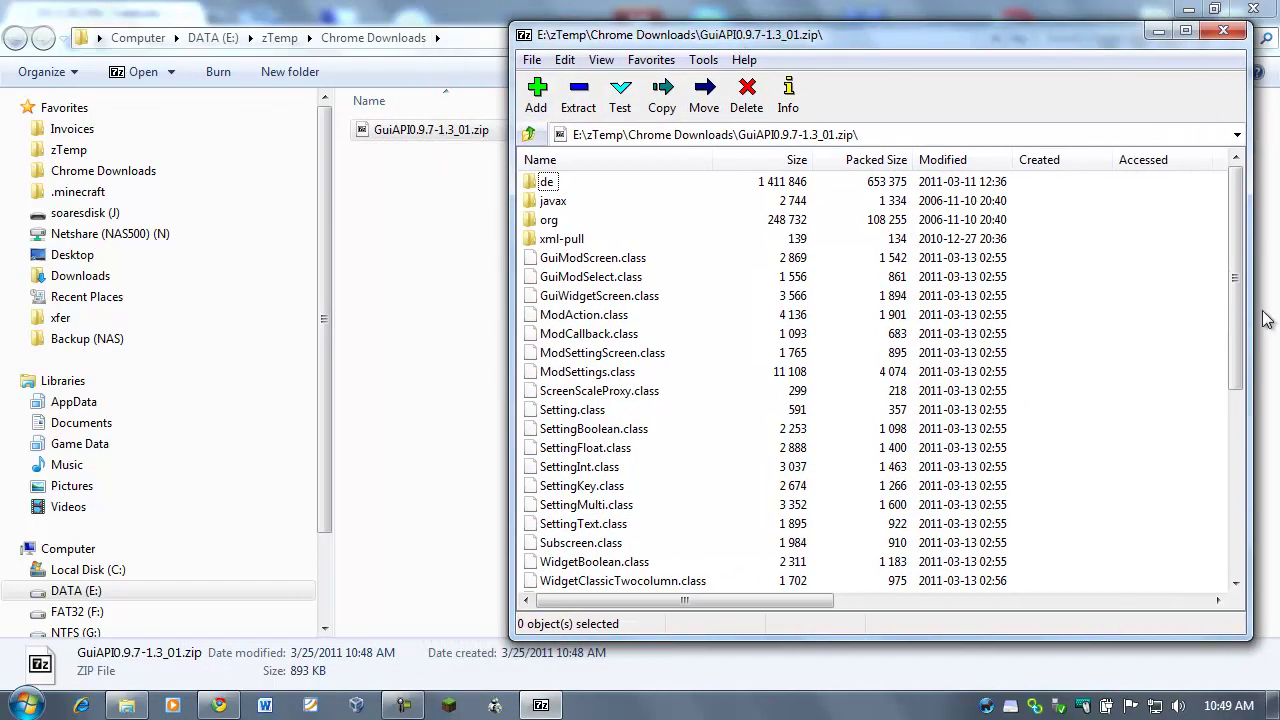
drag(1248, 314, 1158, 314)
drag(857, 46, 923, 39)
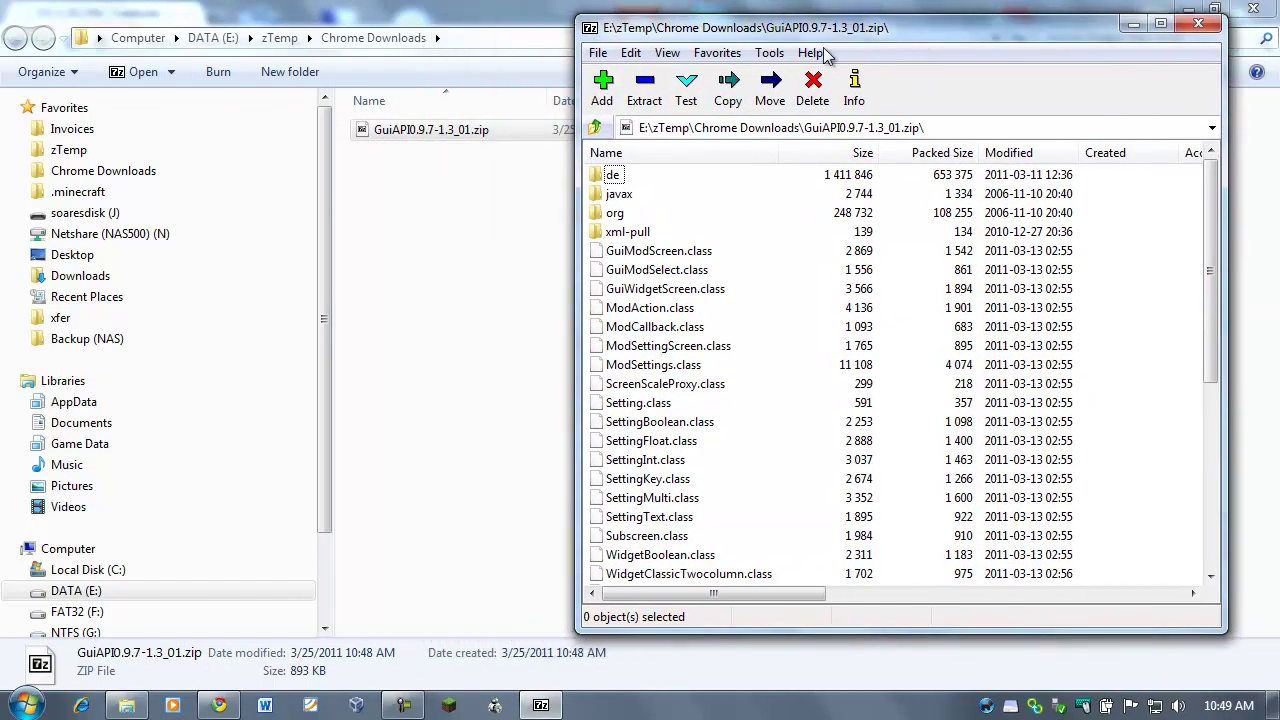
click(28, 710)
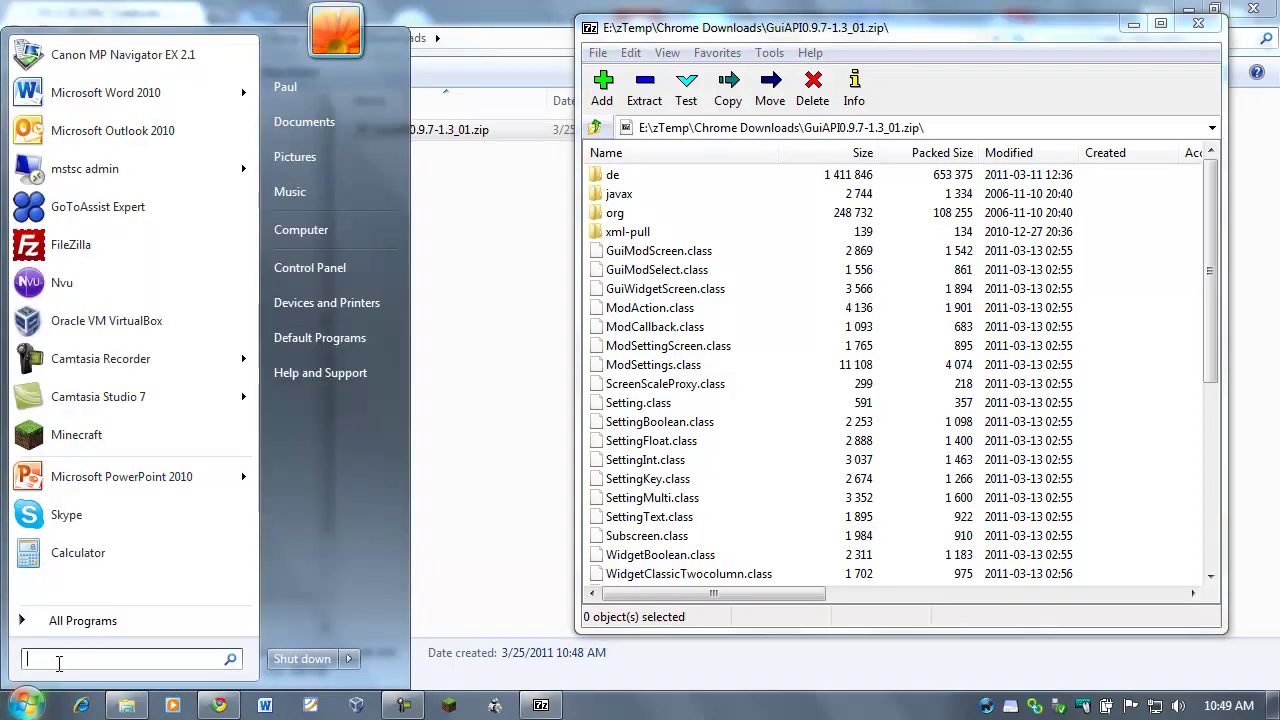
- Go to %appdata%\.minecraft\bin and open minecraft.jar as an archive in 7-Zip
text(%)
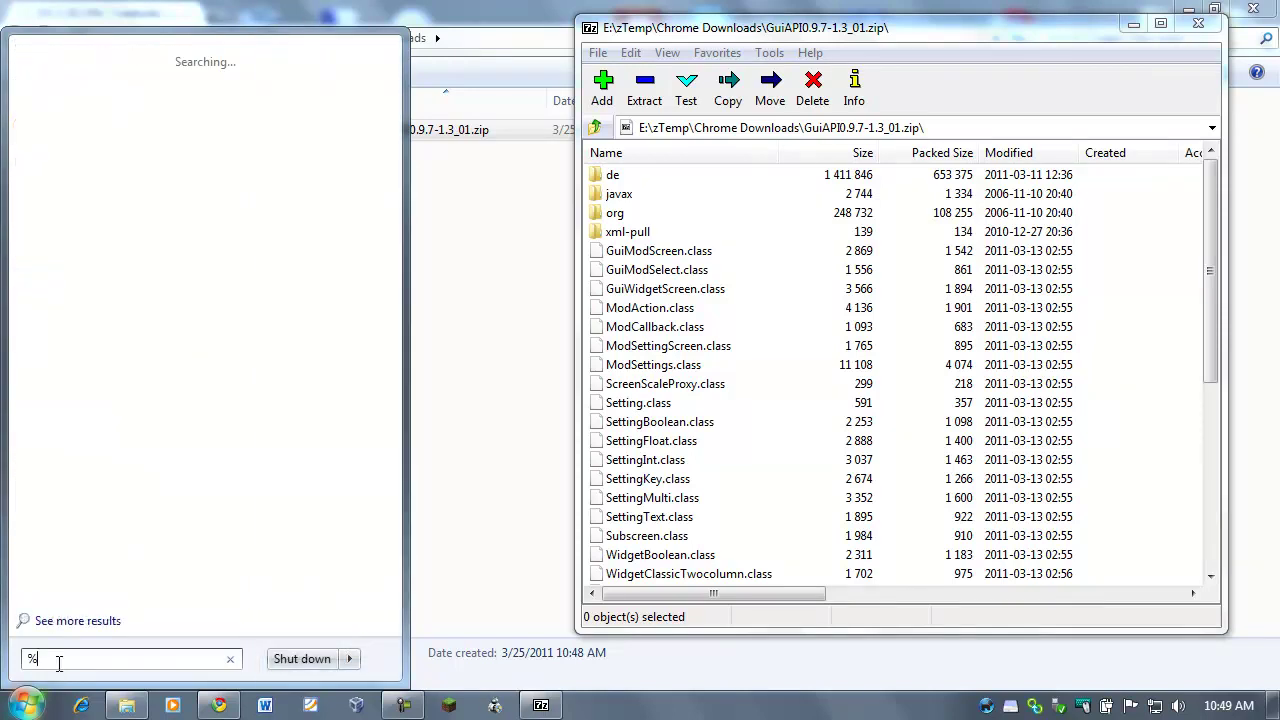
text(appdata%)
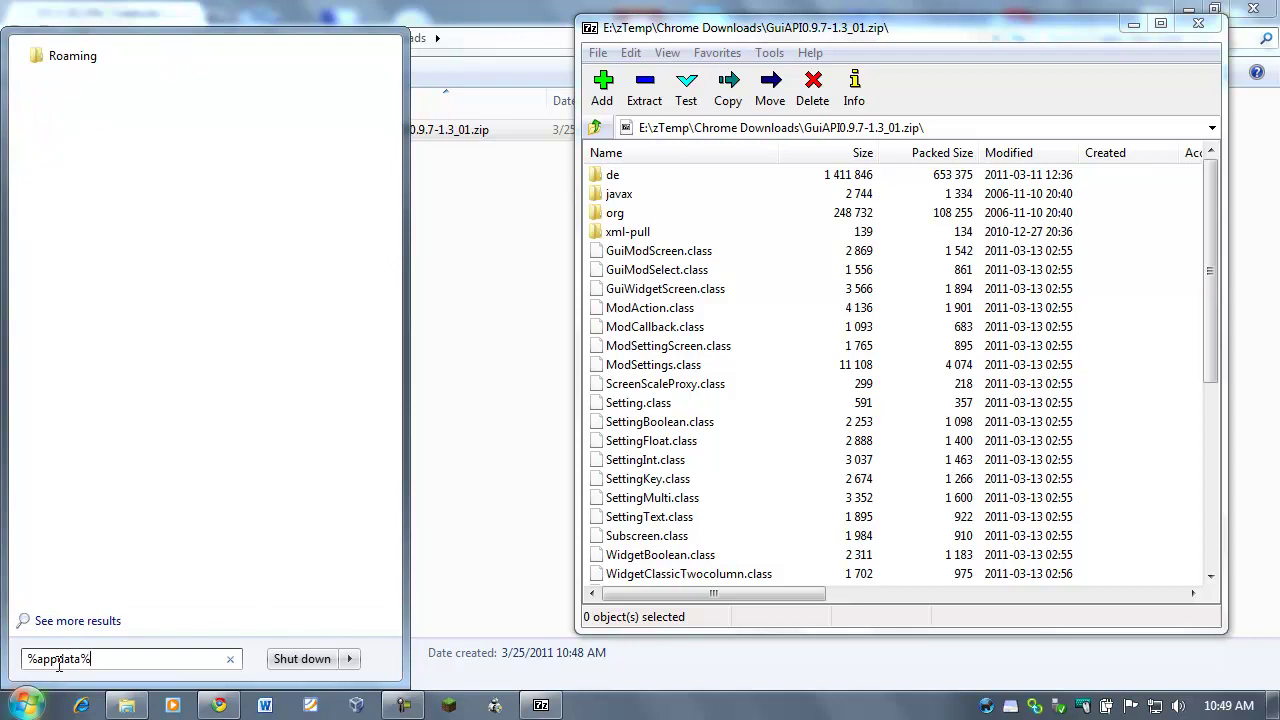
key(Return)
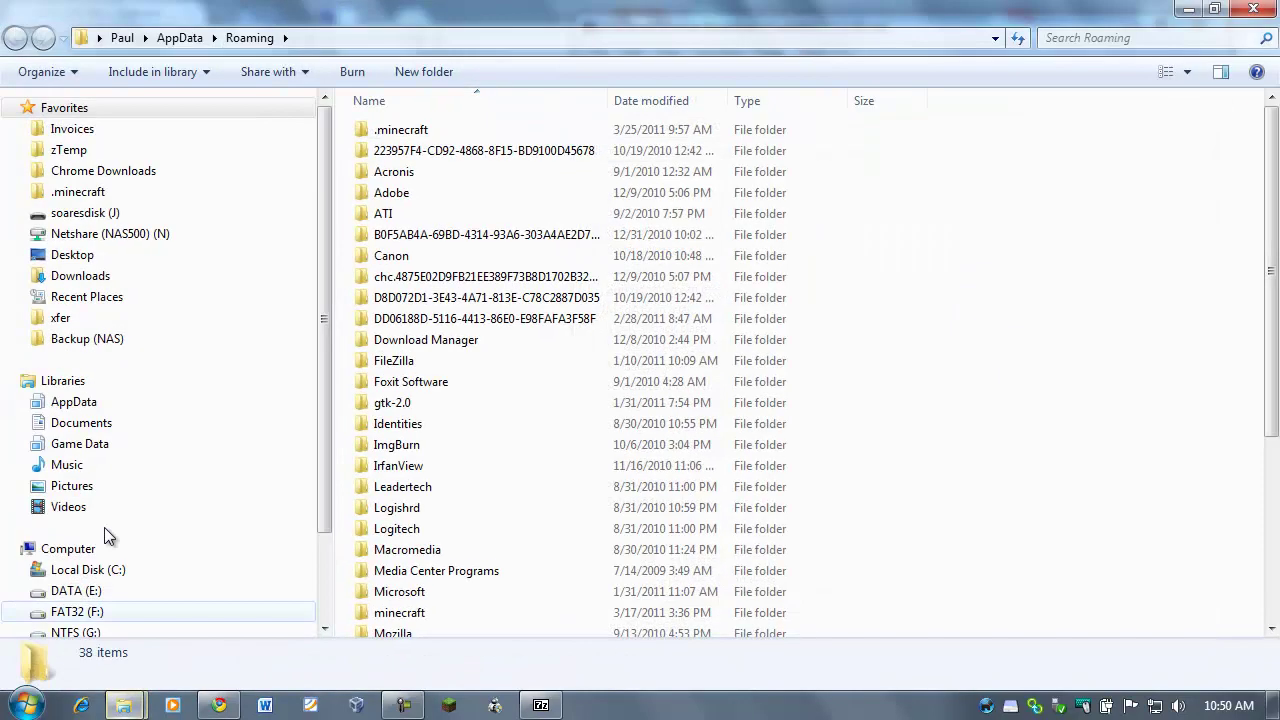
click(406, 138)
double_click(406, 138)
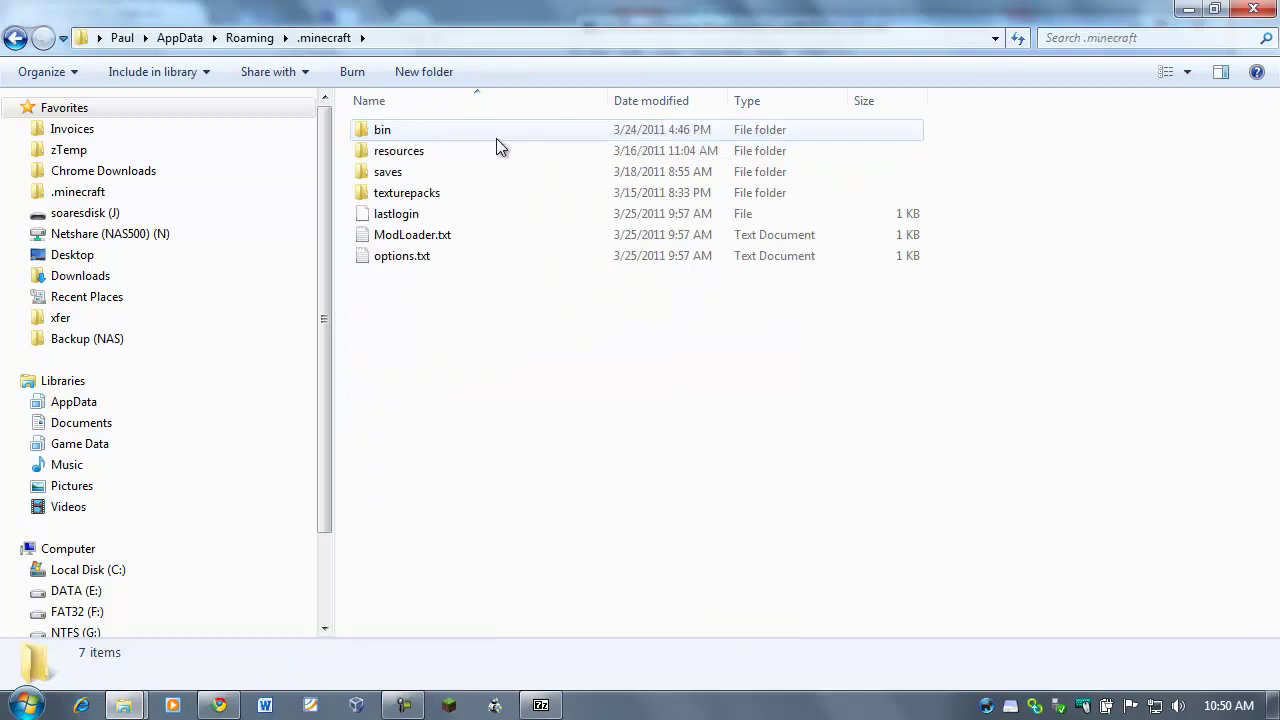
double_click(382, 132)
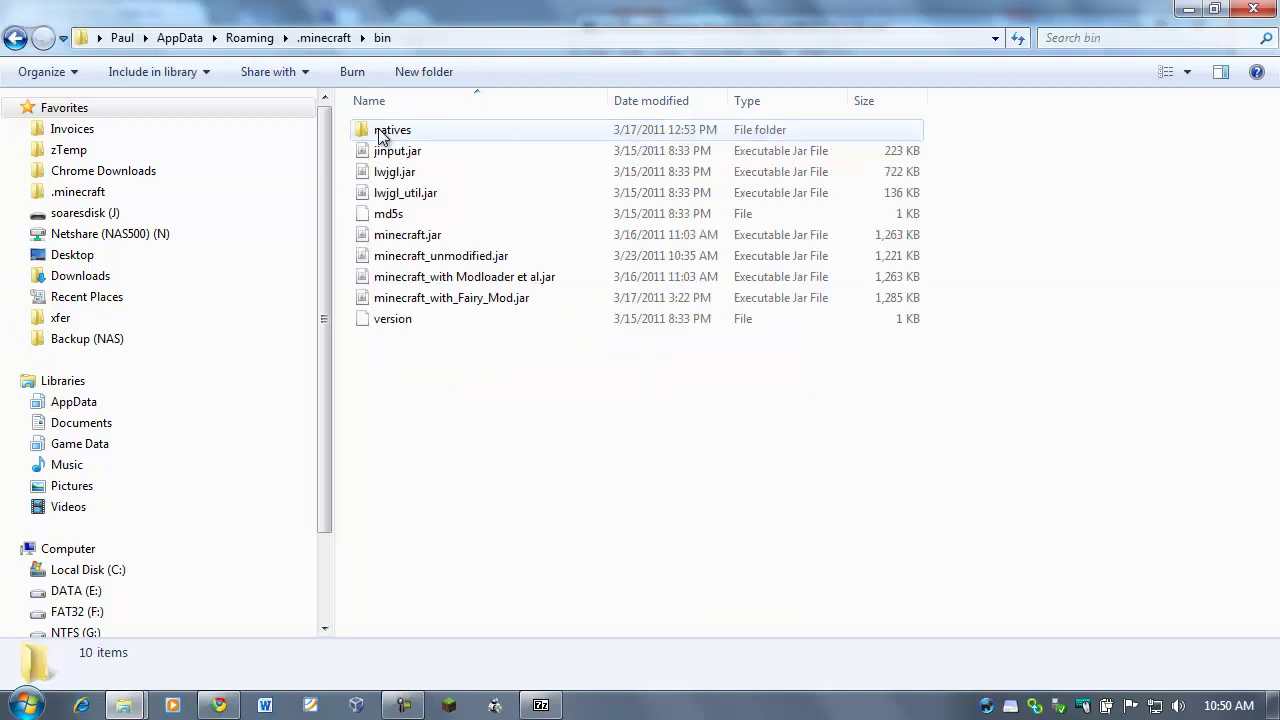
click(418, 238)
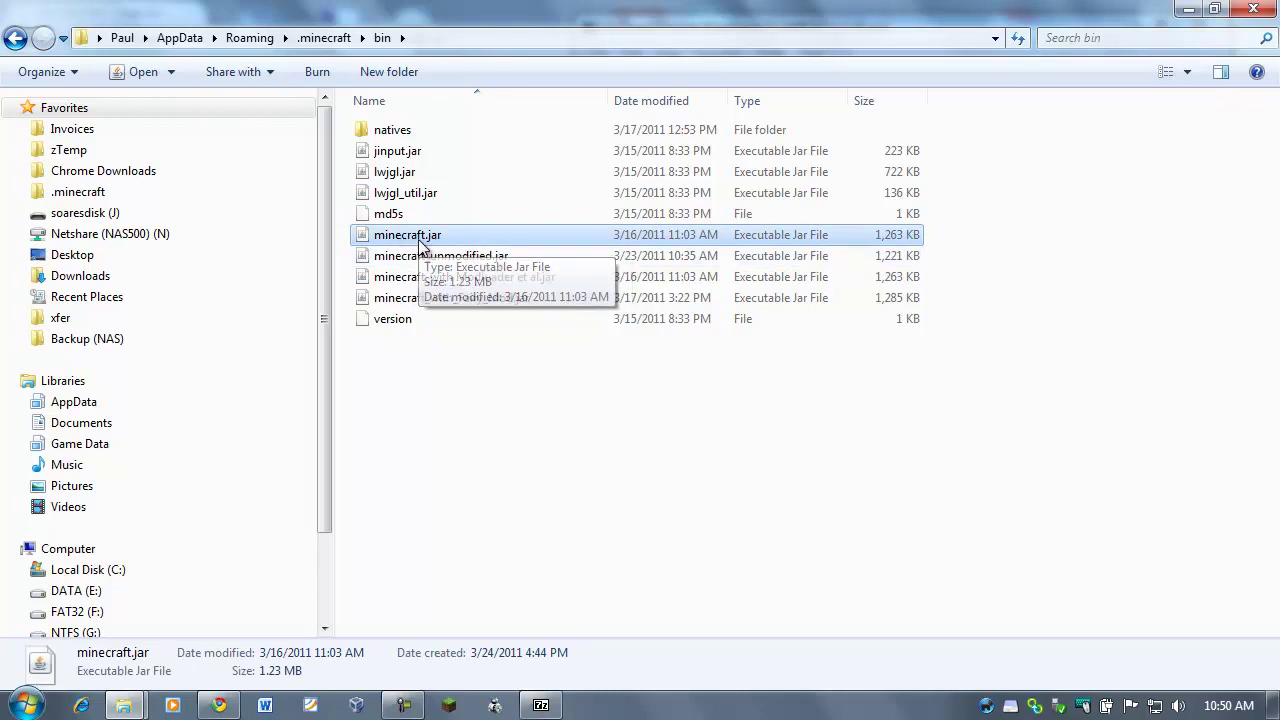
right_click(405, 243)
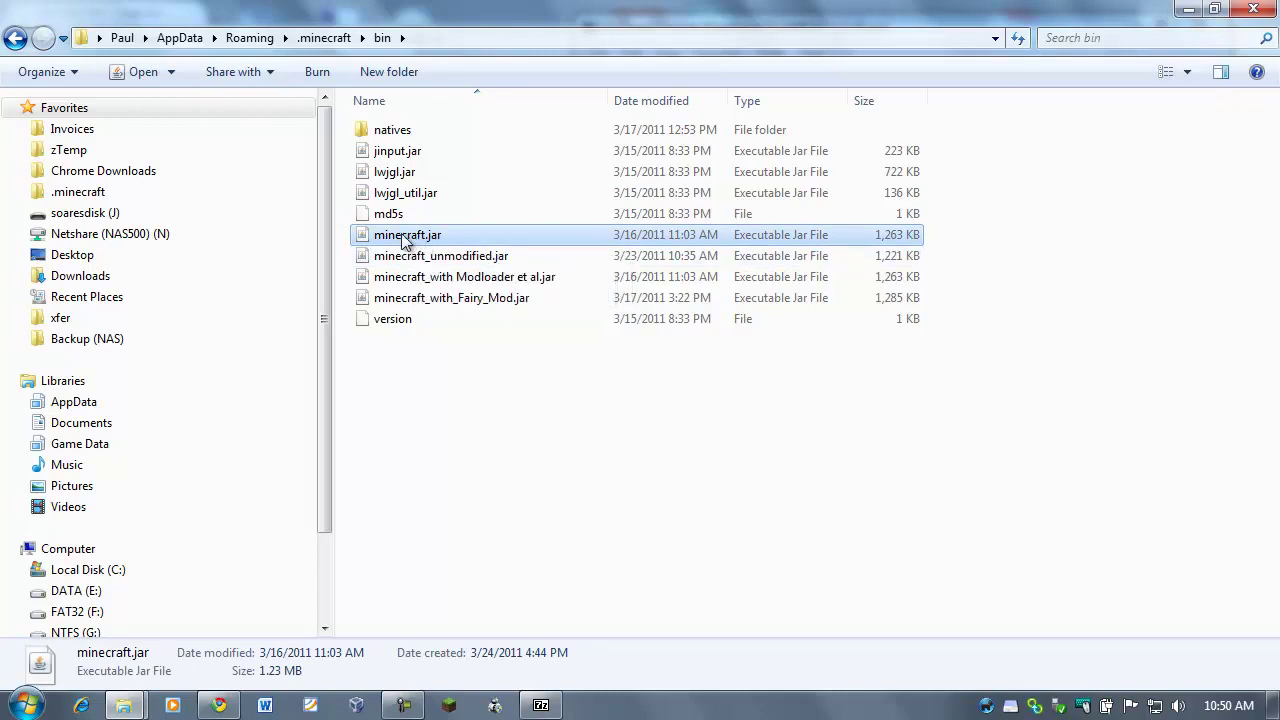
mouse_move(449, 276)
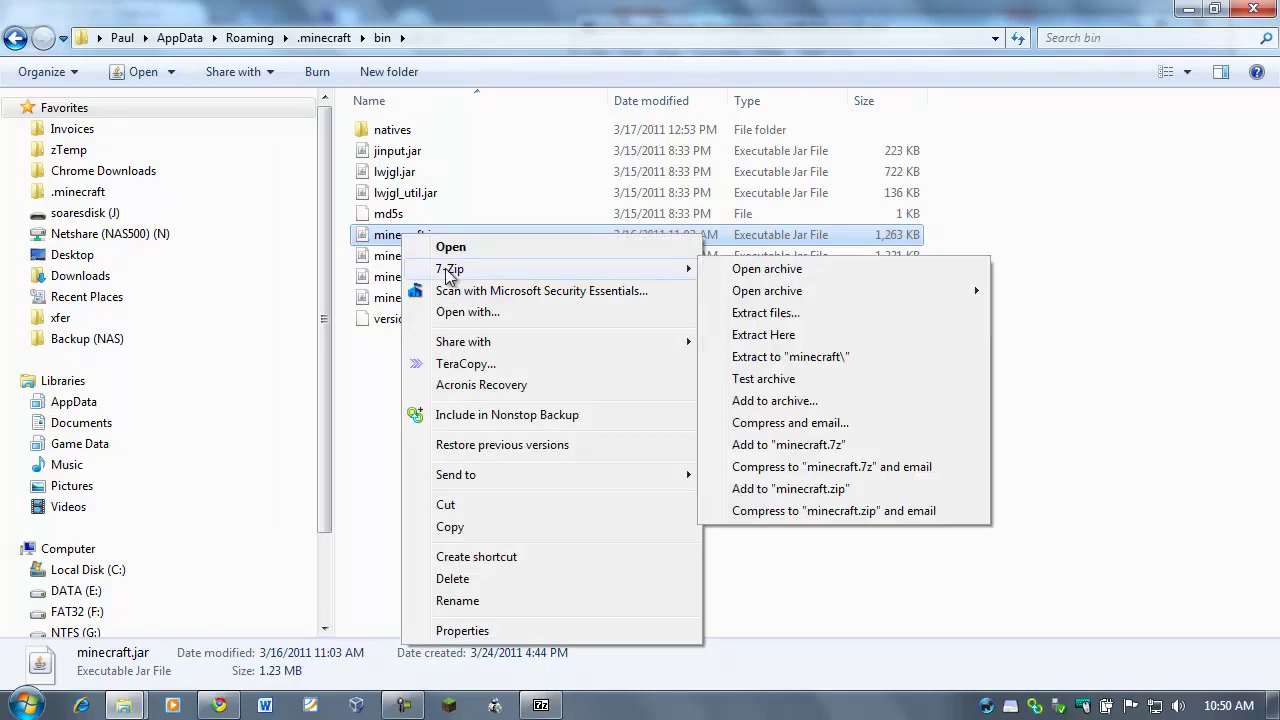
click(766, 269)
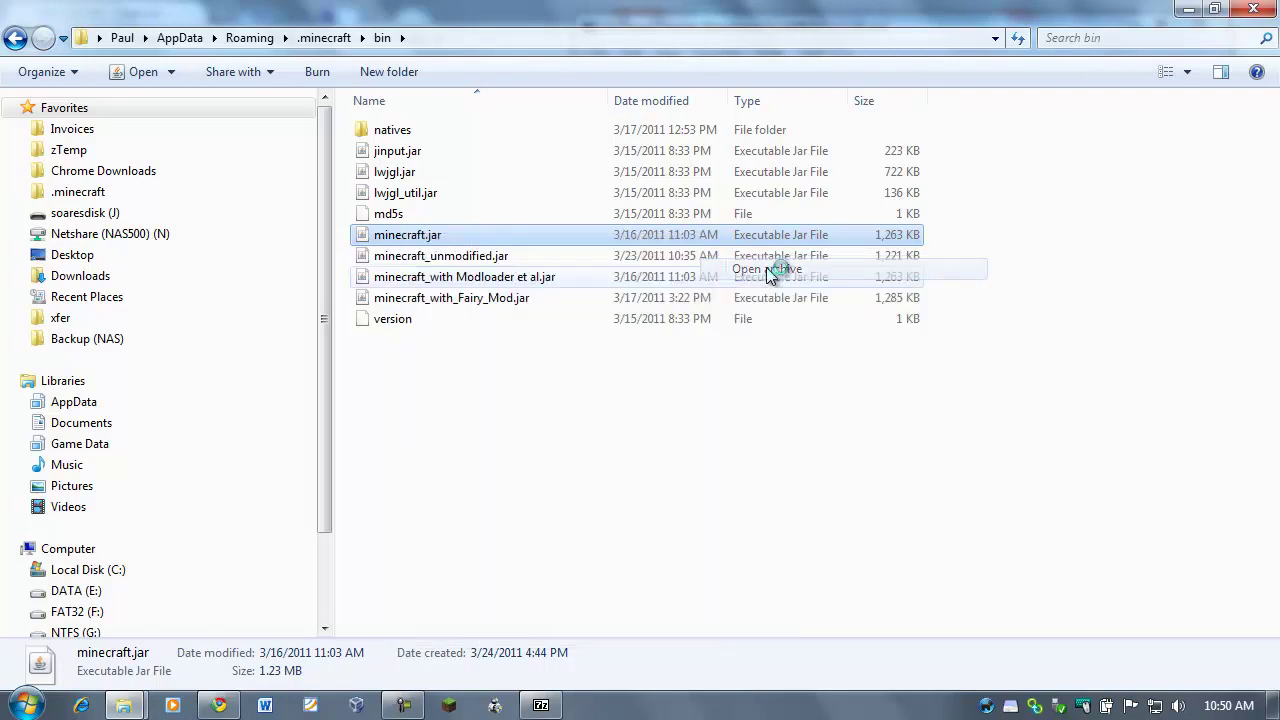
- Place the minecraft.jar window on the left half and the GuiAPI window beside it on the right
drag(540, 46, 518, 34)
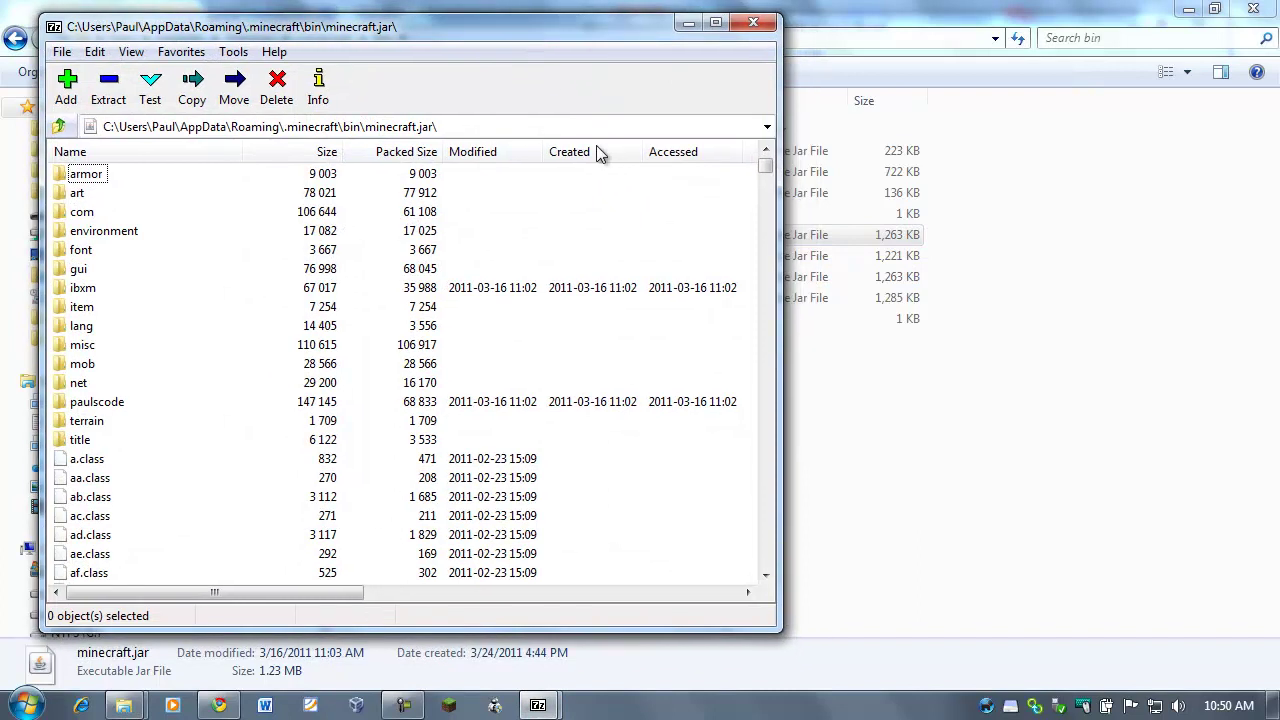
drag(781, 343, 700, 342)
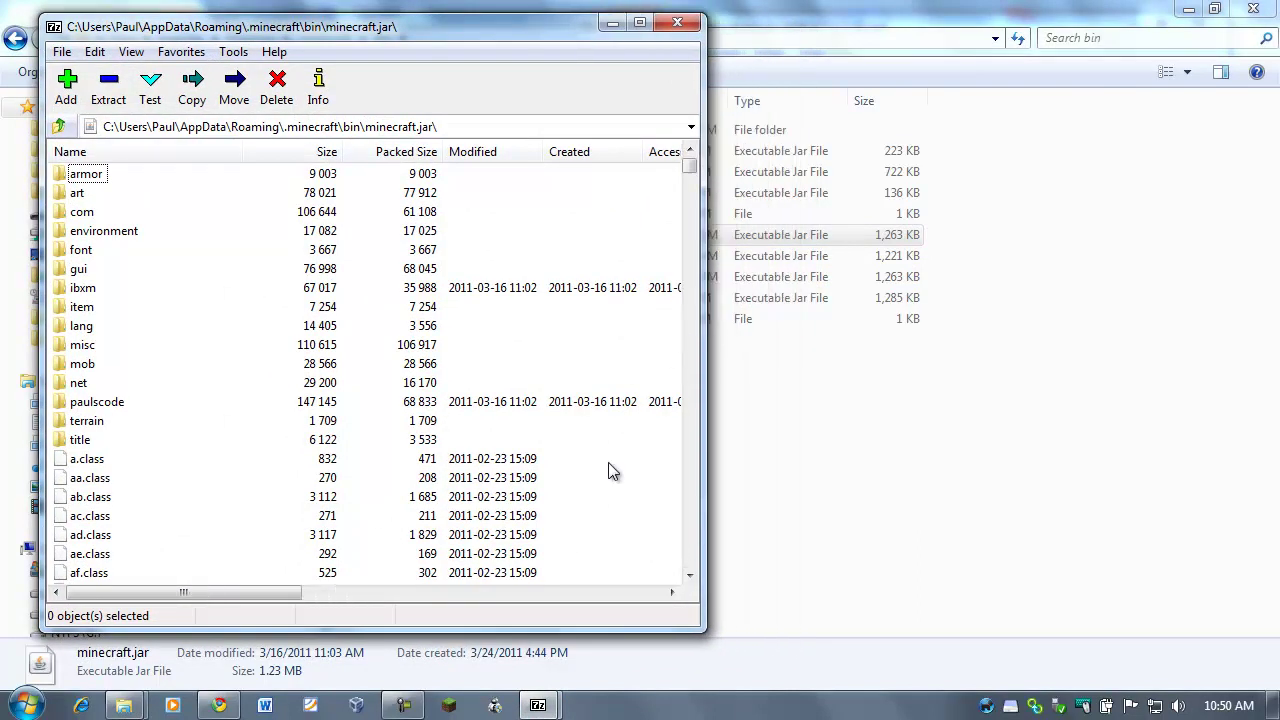
mouse_move(540, 705)
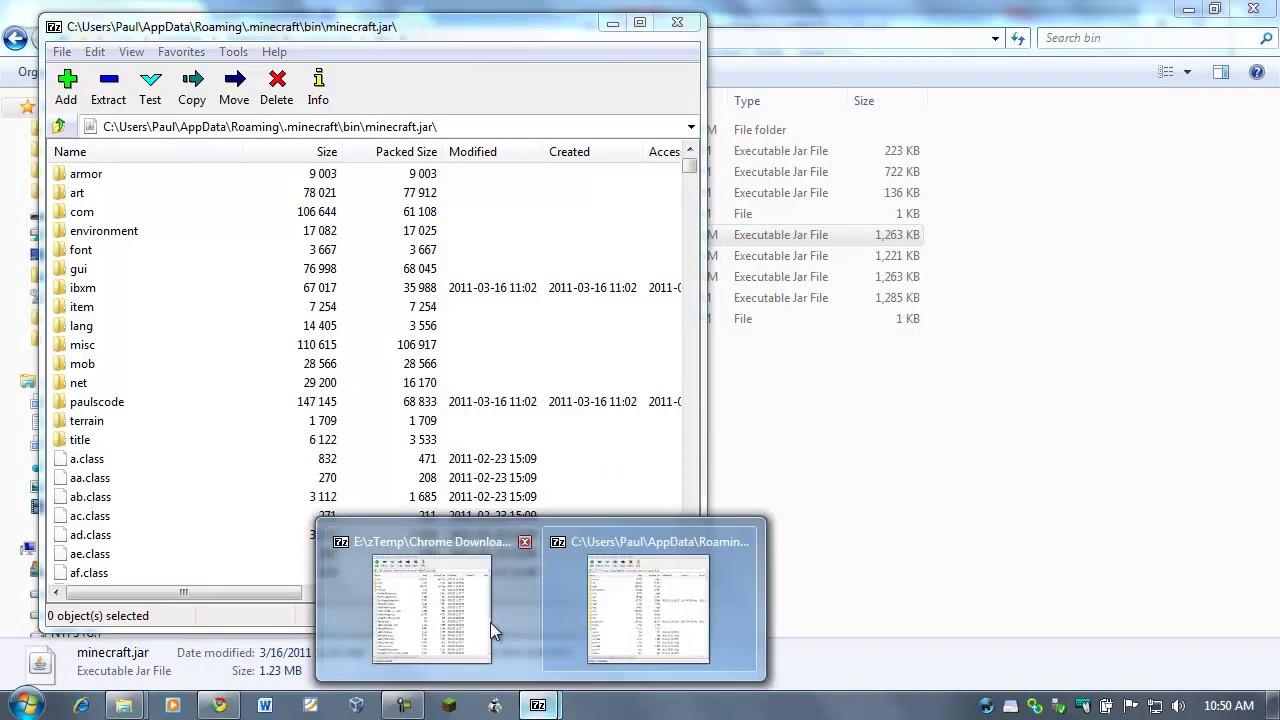
click(492, 630)
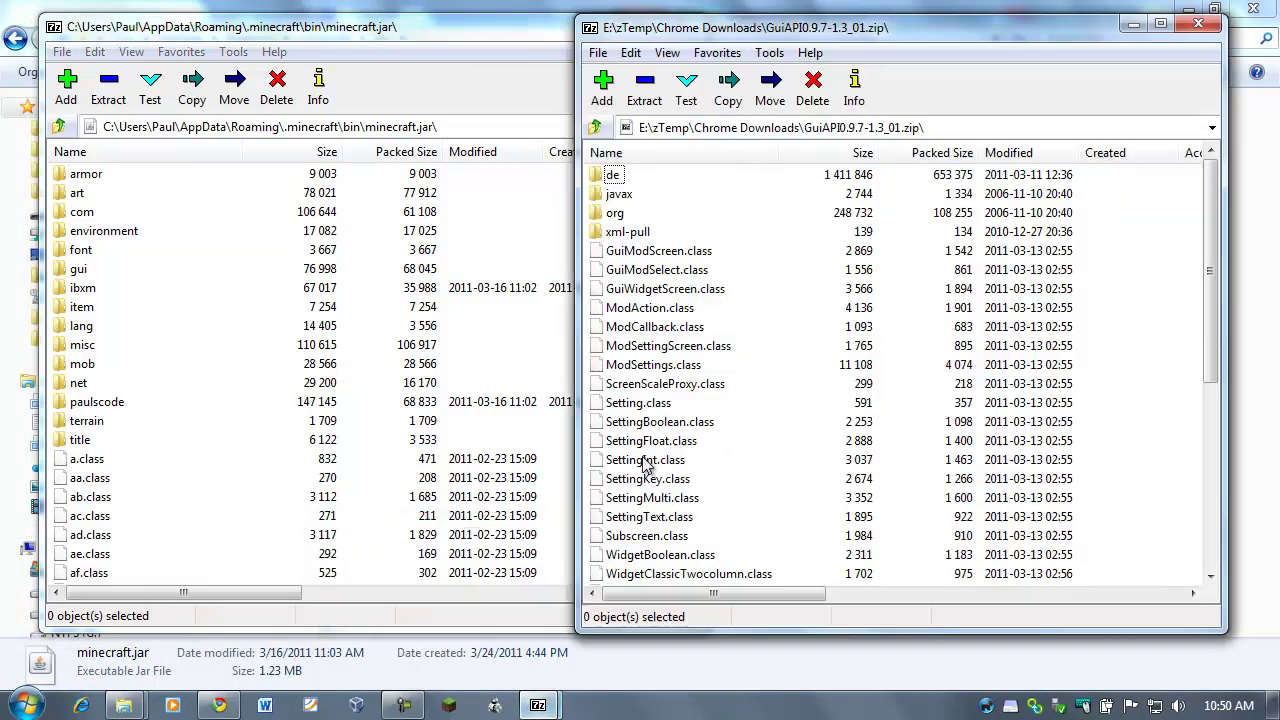
drag(812, 10, 845, 30)
drag(527, 27, 499, 27)
drag(680, 153, 573, 154)
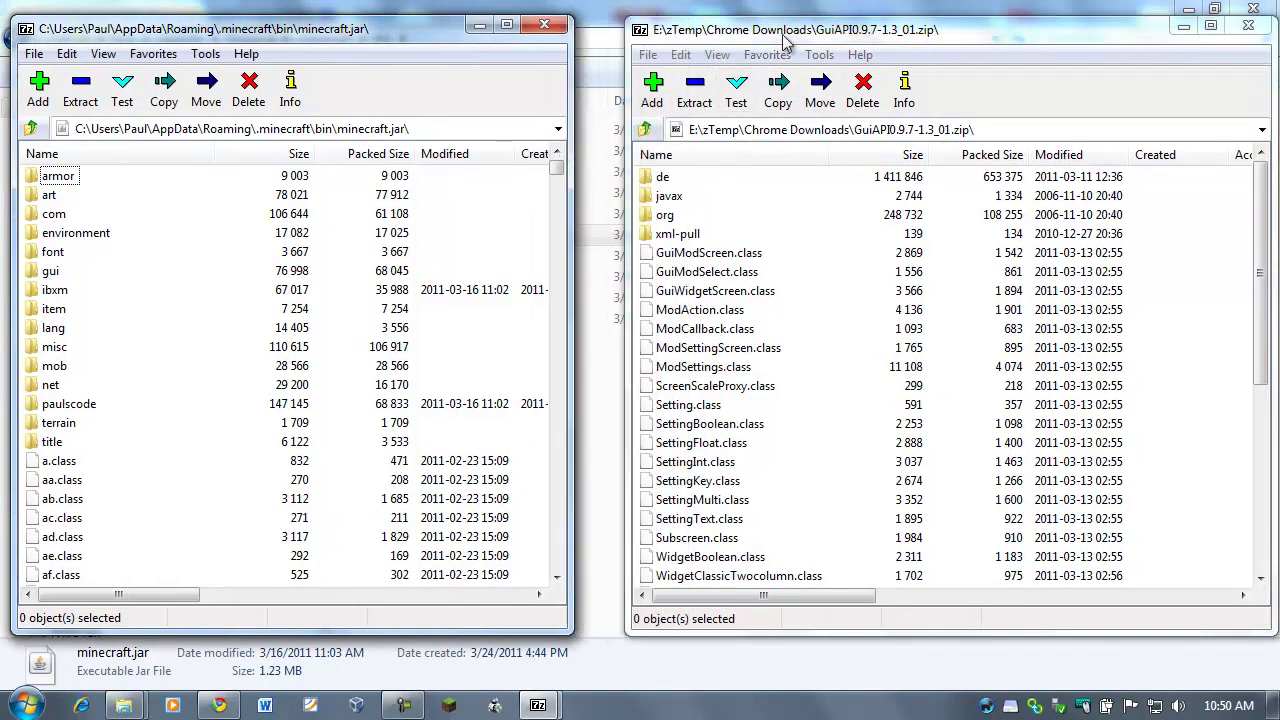
drag(786, 37, 746, 37)
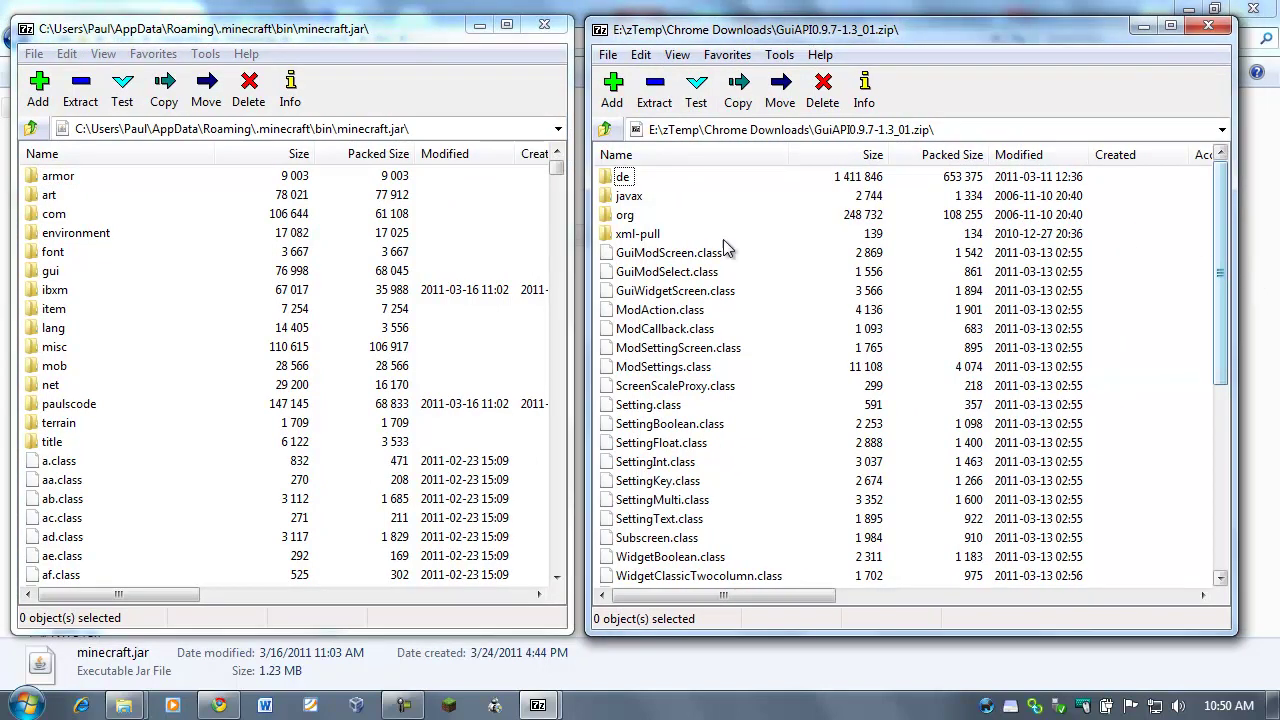
drag(450, 38, 450, 25)
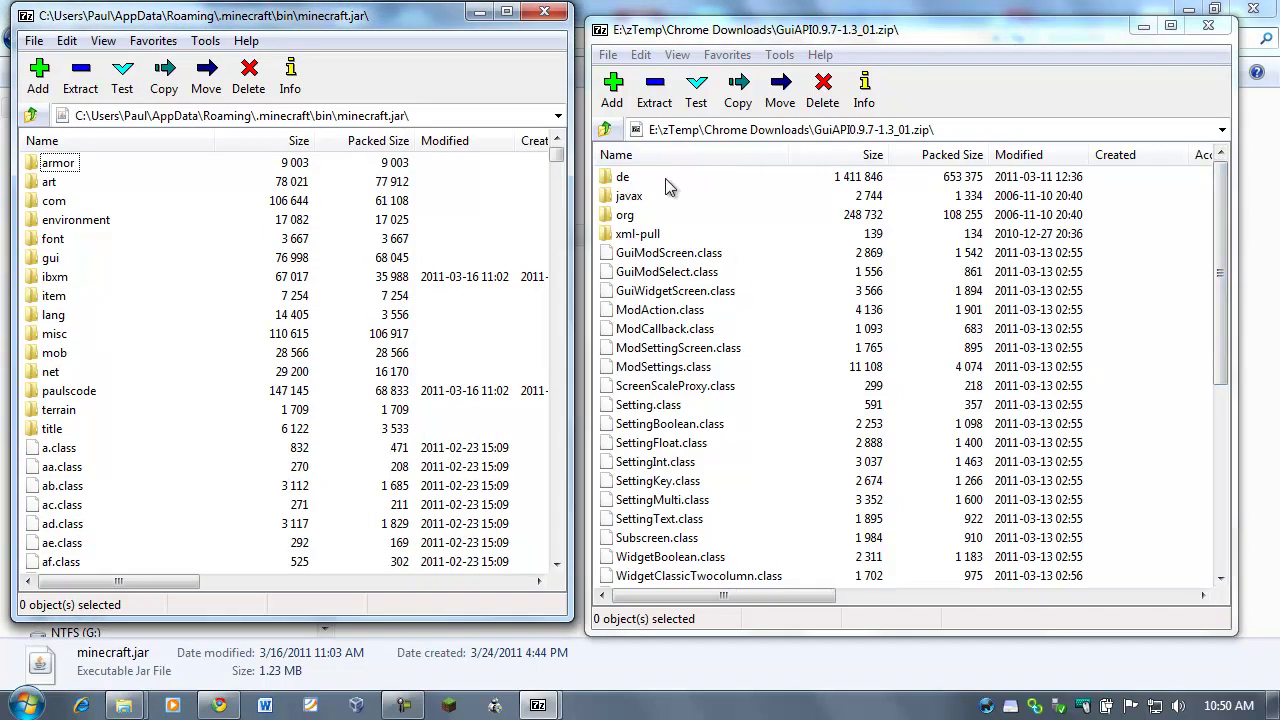
drag(808, 29, 811, 20)
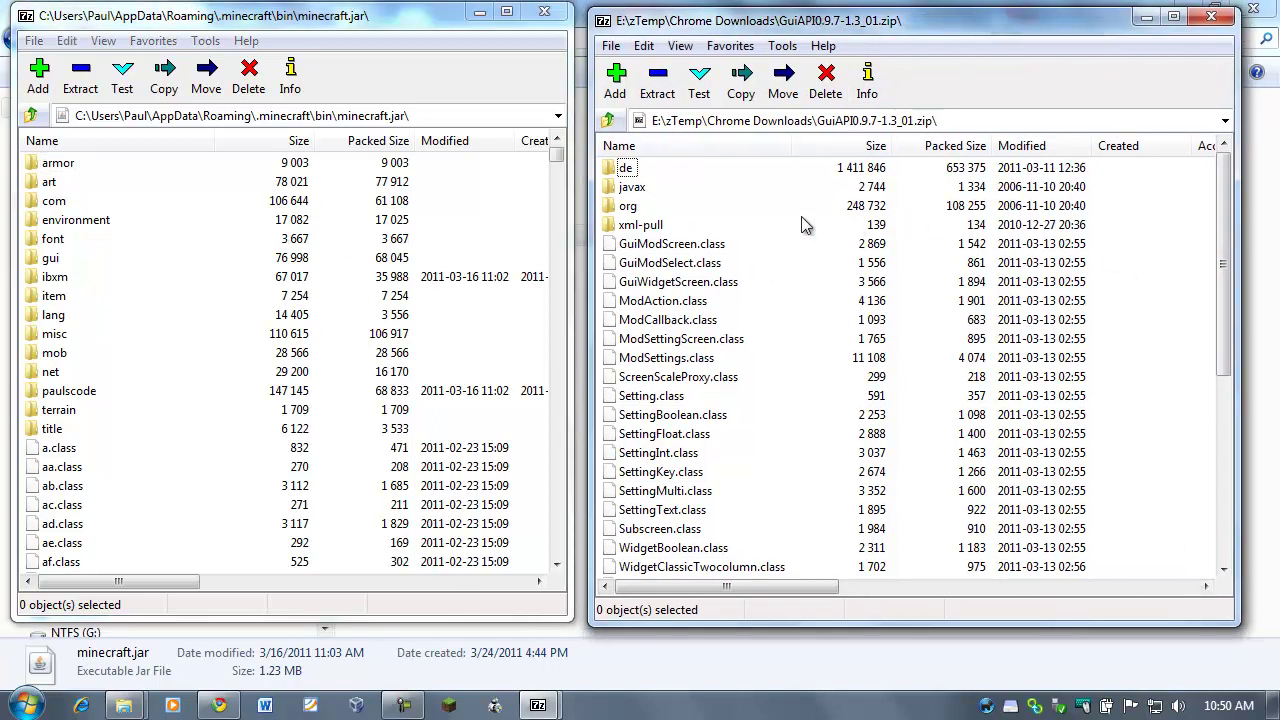
- Select all 40 GuiAPI items, drag them into minecraft.jar's root and confirm the copy
click(644, 46)
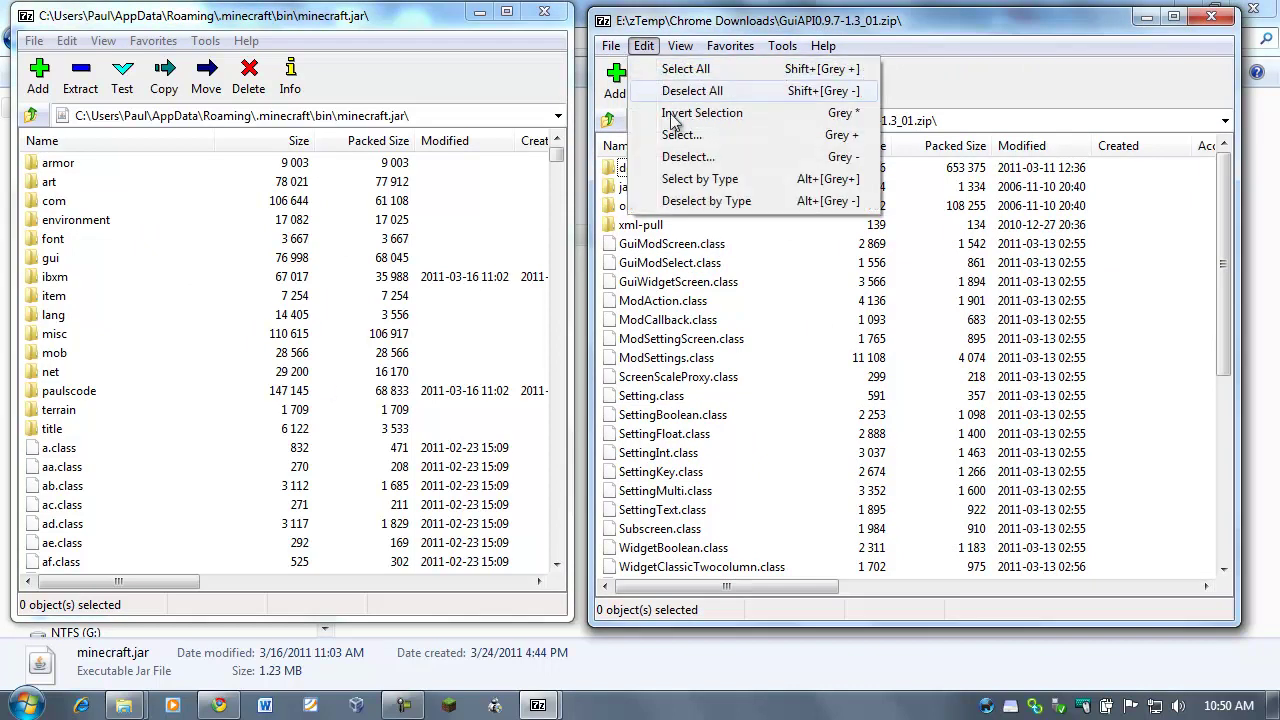
click(673, 75)
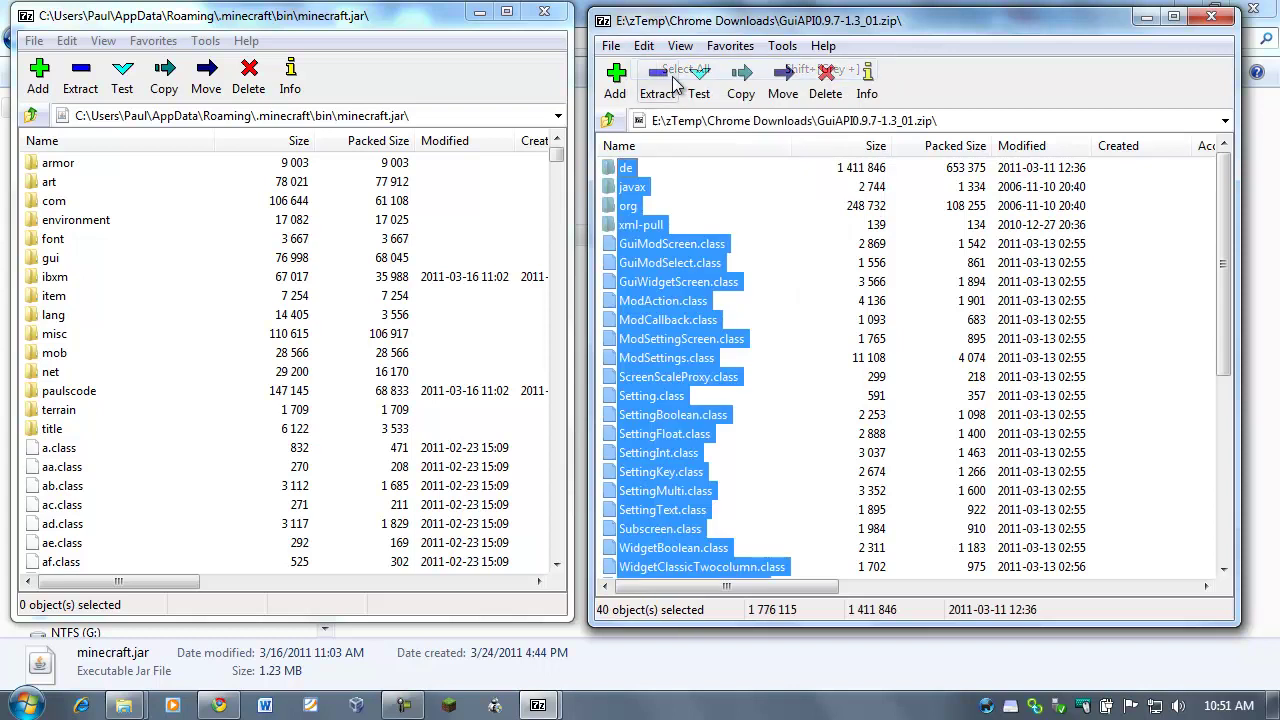
drag(670, 442, 270, 518)
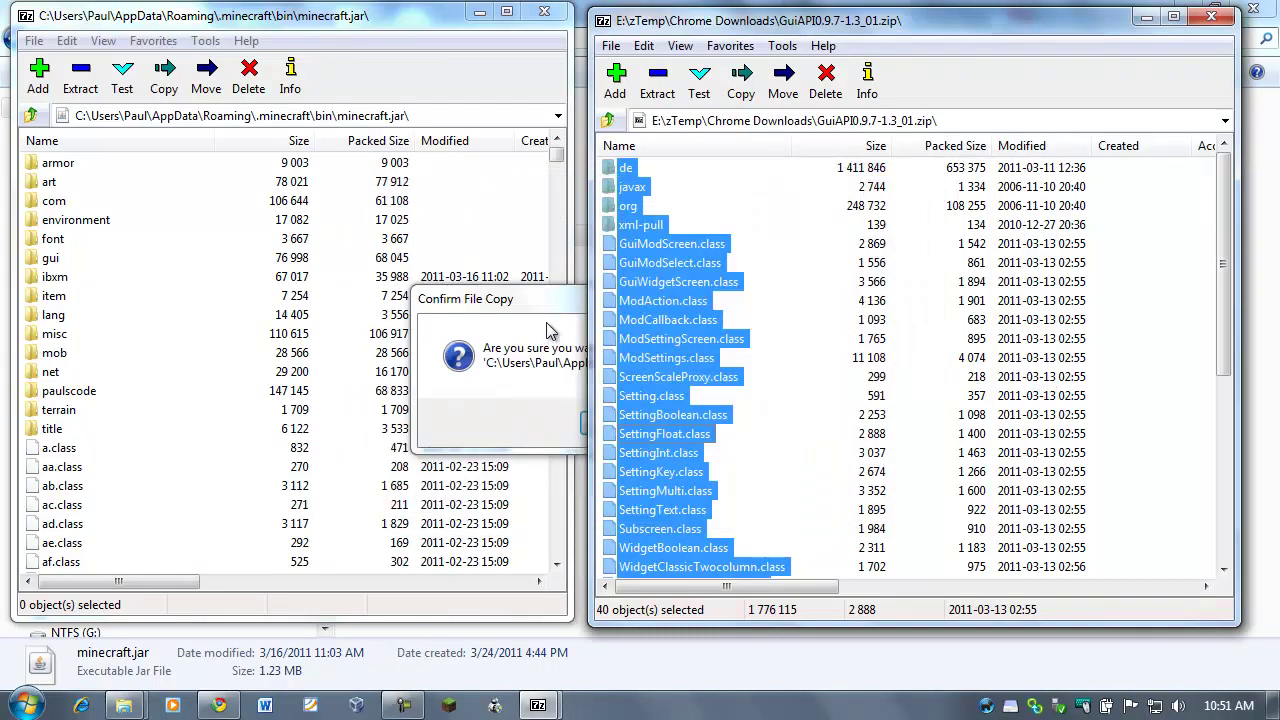
click(548, 301)
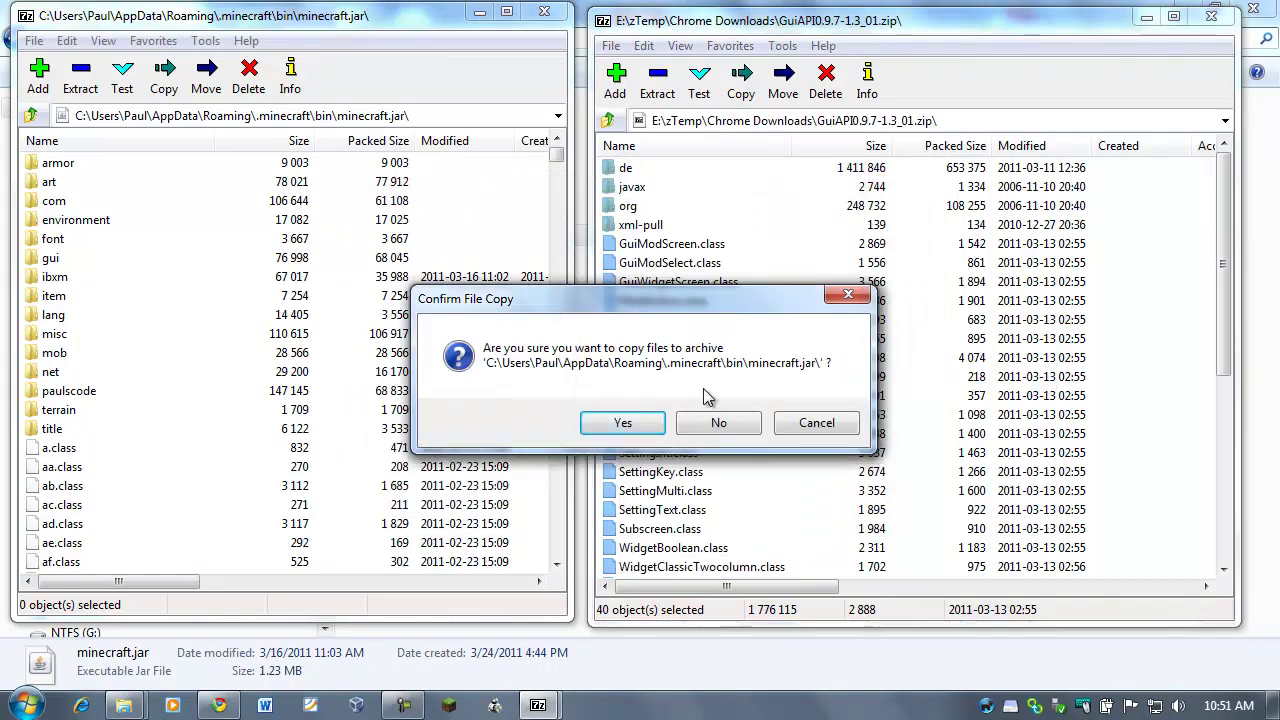
click(646, 427)
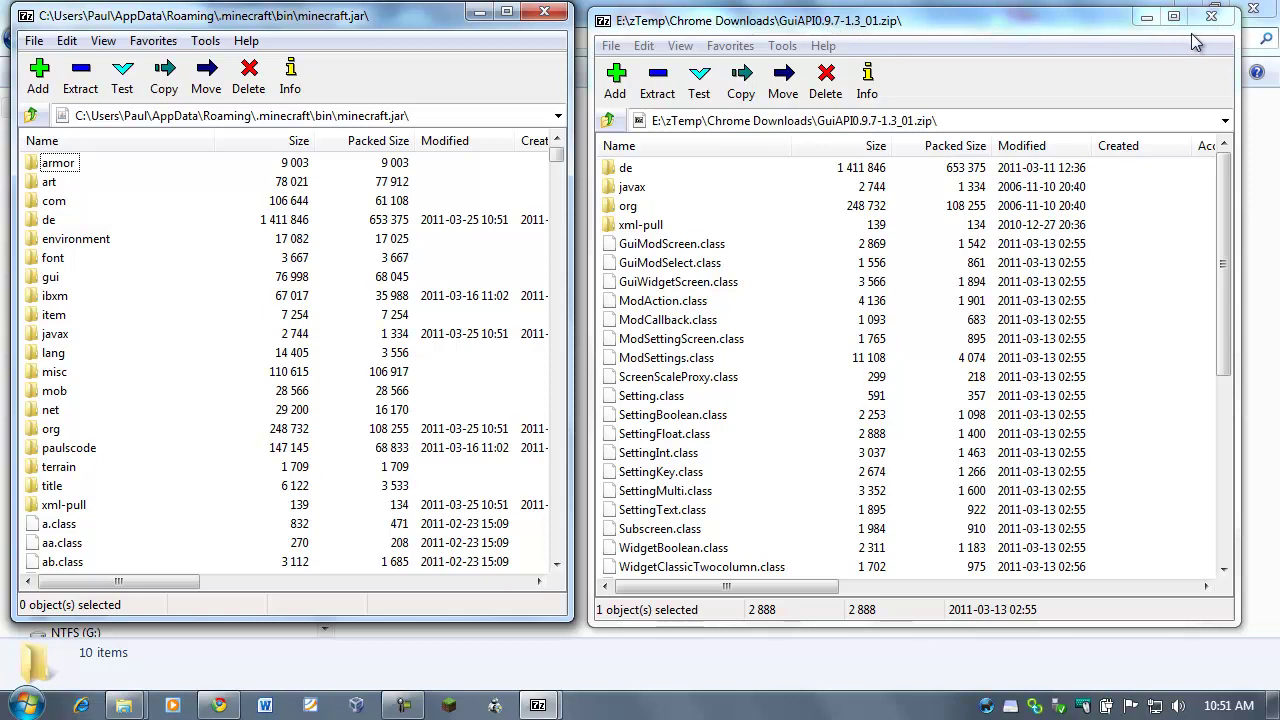
- Close the GuiAPI archive and save DrZhark's Mo'Creatures Mod v2.8.1.zip (2.89 MB) from MediaFire into Chrome Downloads
click(1211, 18)
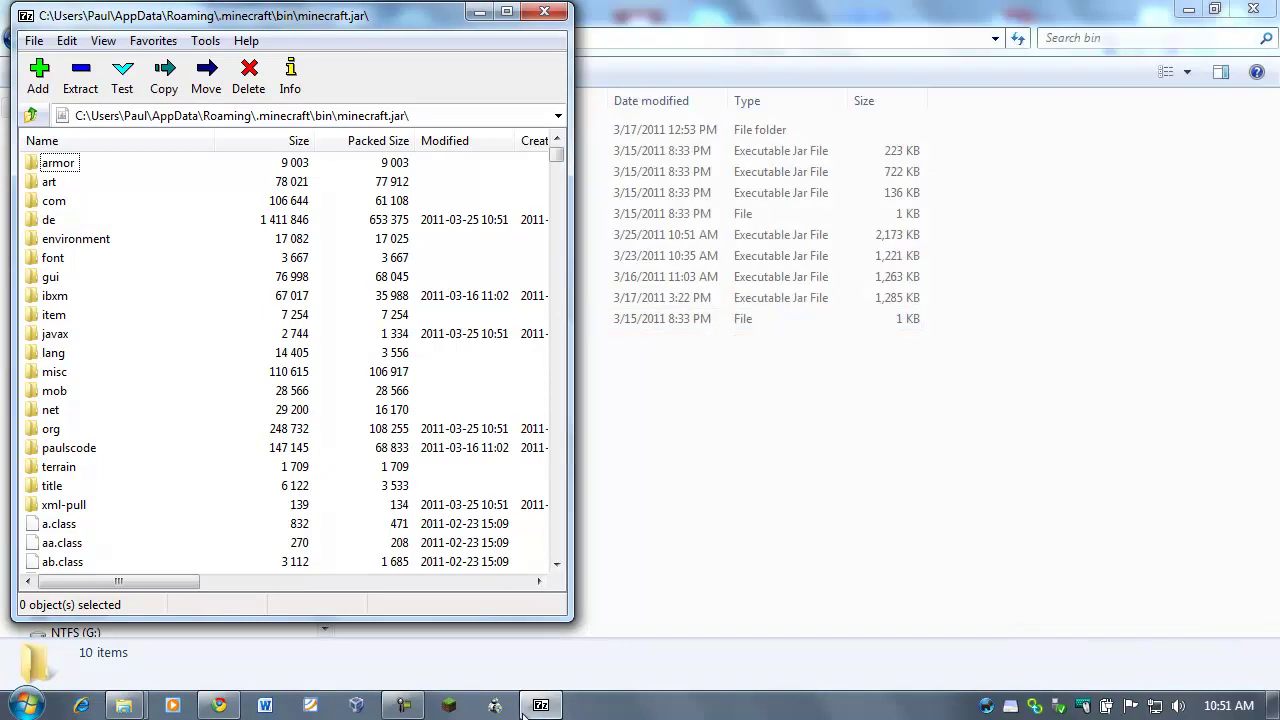
click(220, 706)
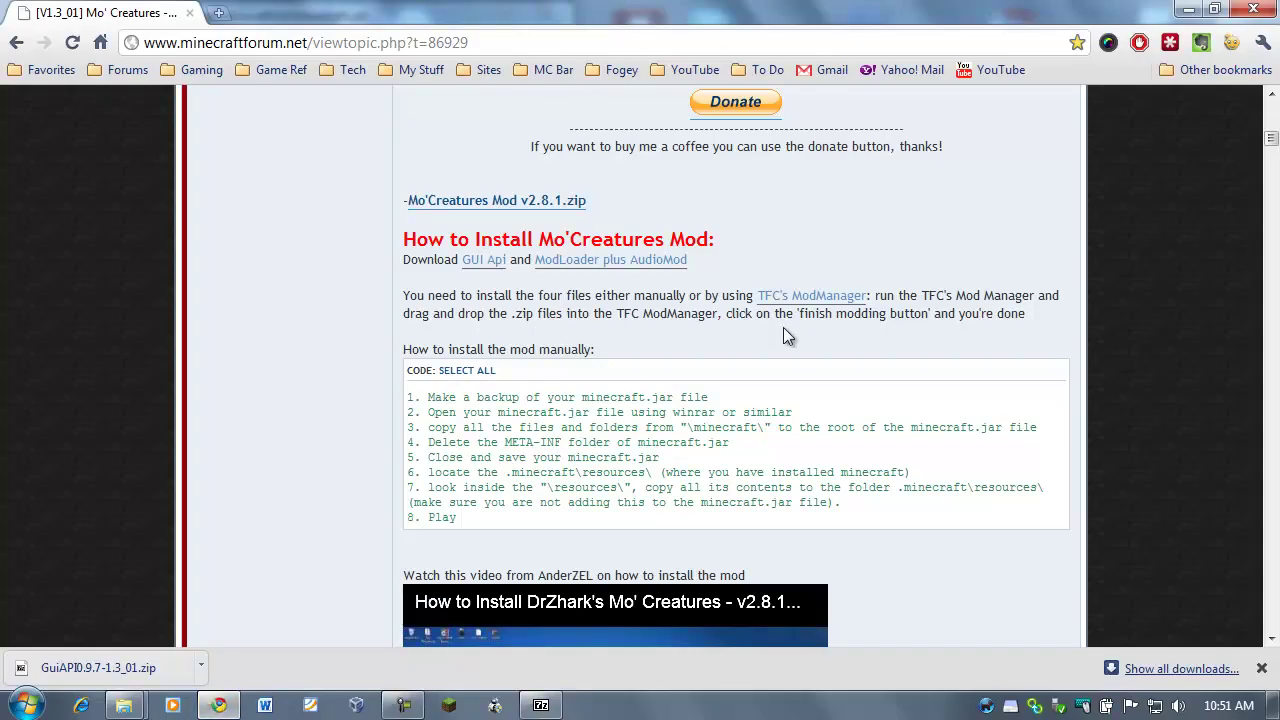
click(531, 214)
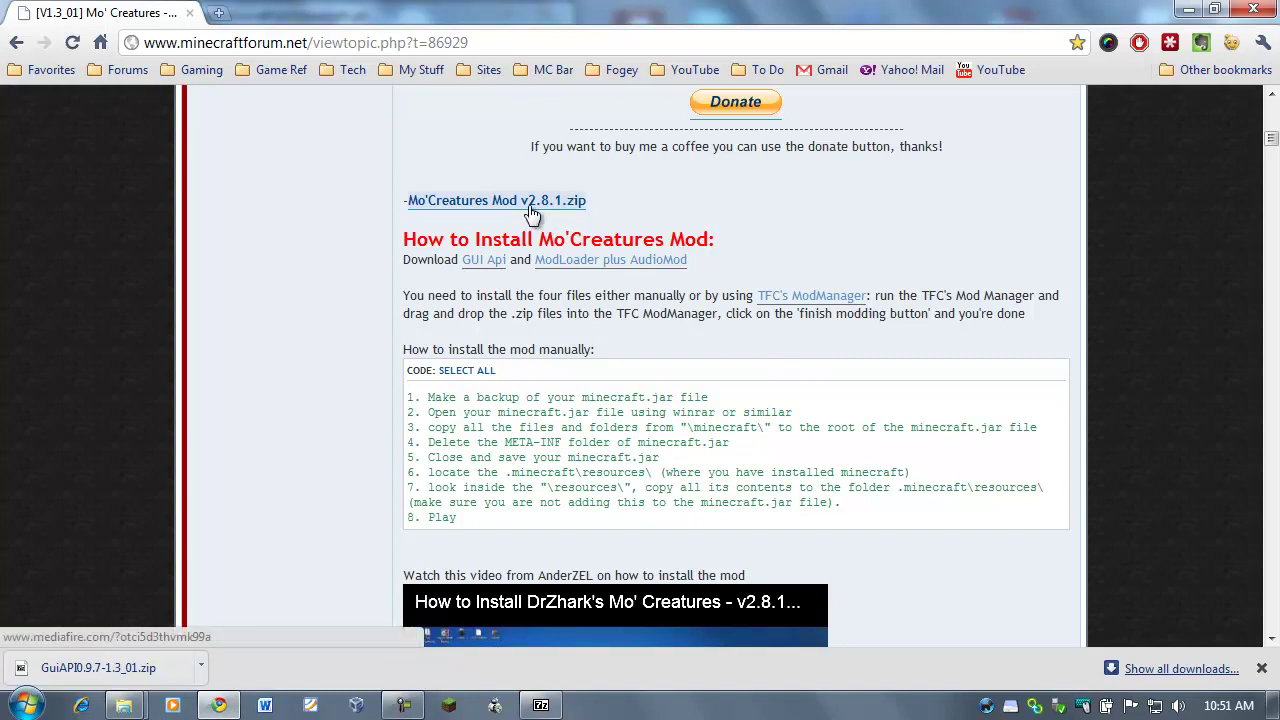
right_click(529, 207)
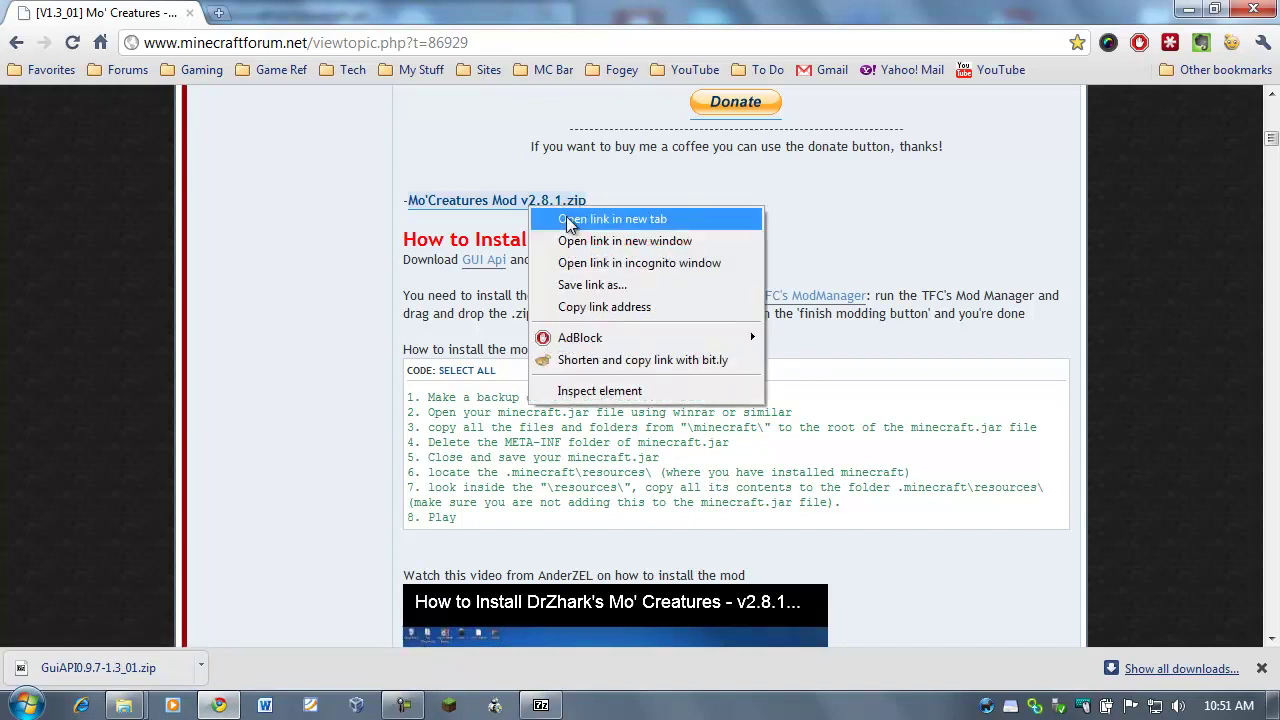
click(571, 215)
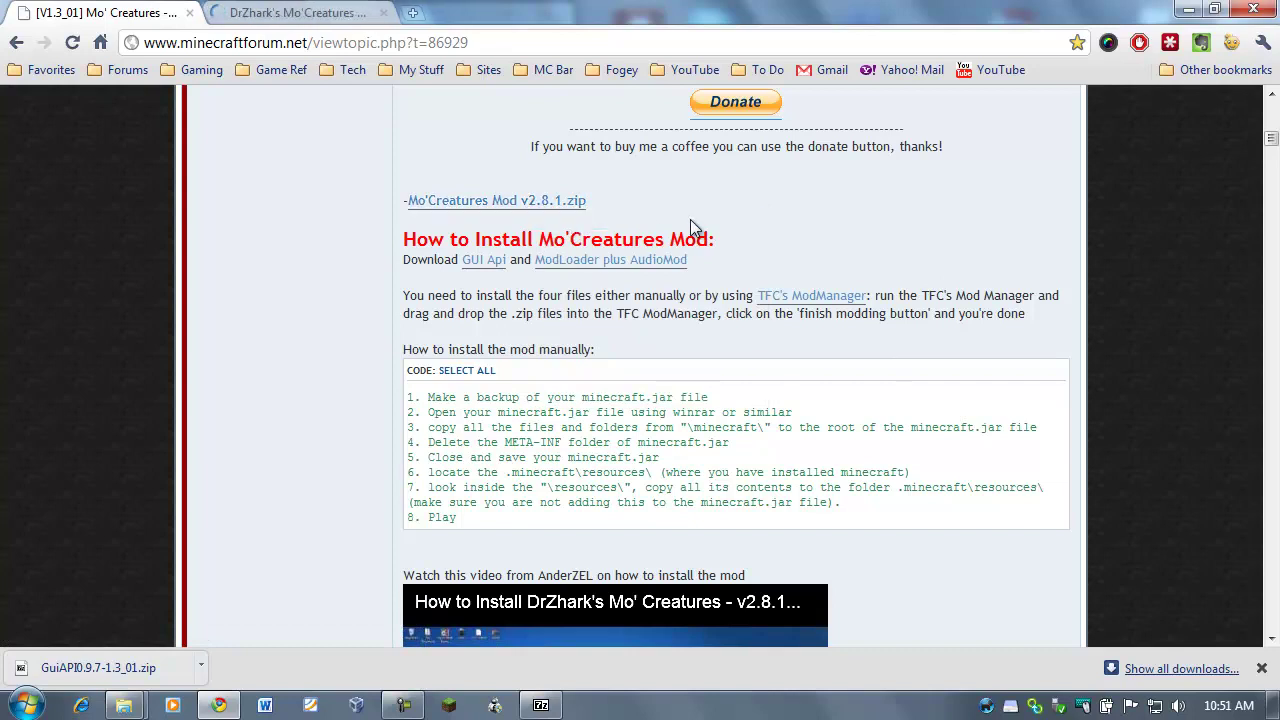
click(313, 20)
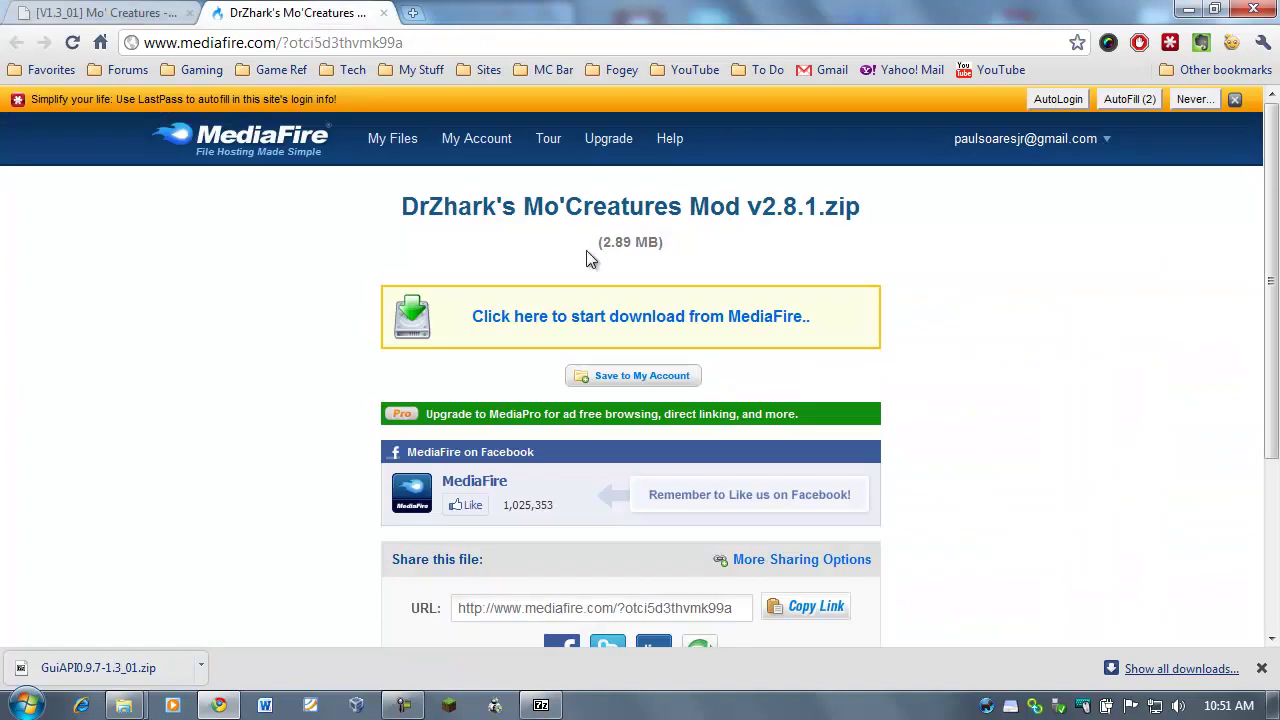
click(631, 317)
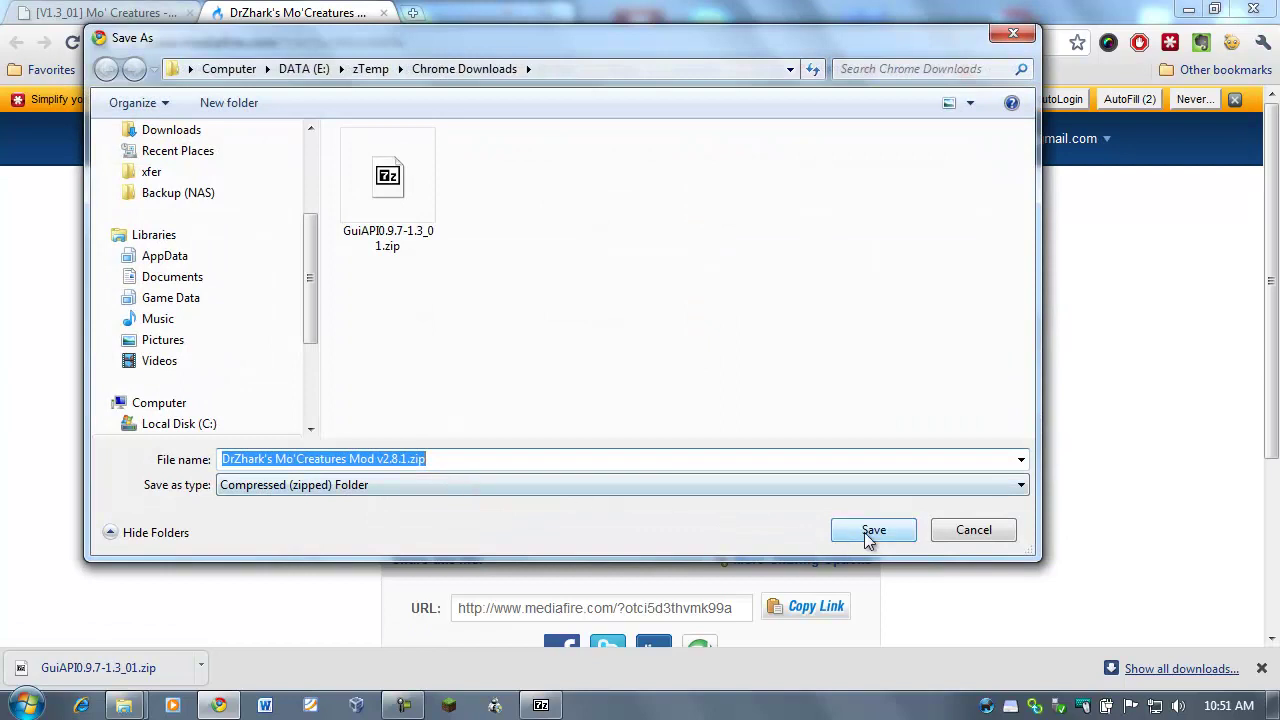
click(872, 532)
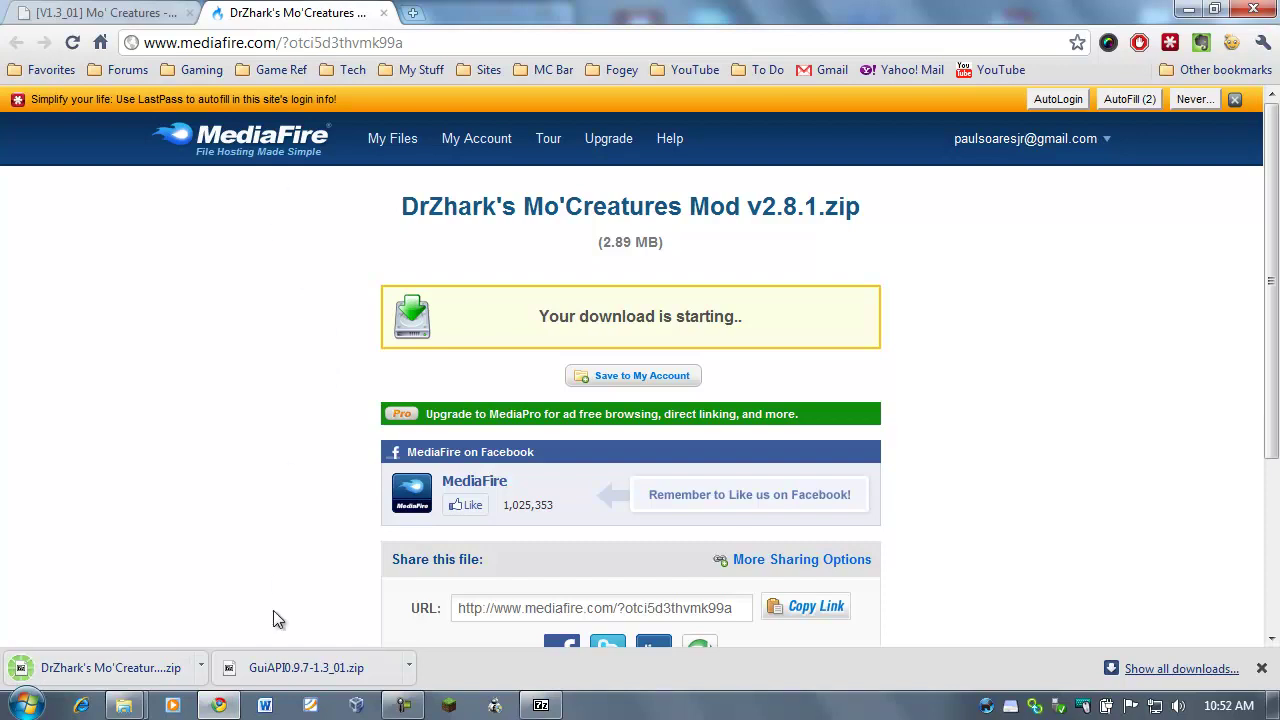
- Open the downloaded Mo'Creatures v2.8.1 zip in 7-Zip alongside the minecraft.jar archive window
click(201, 664)
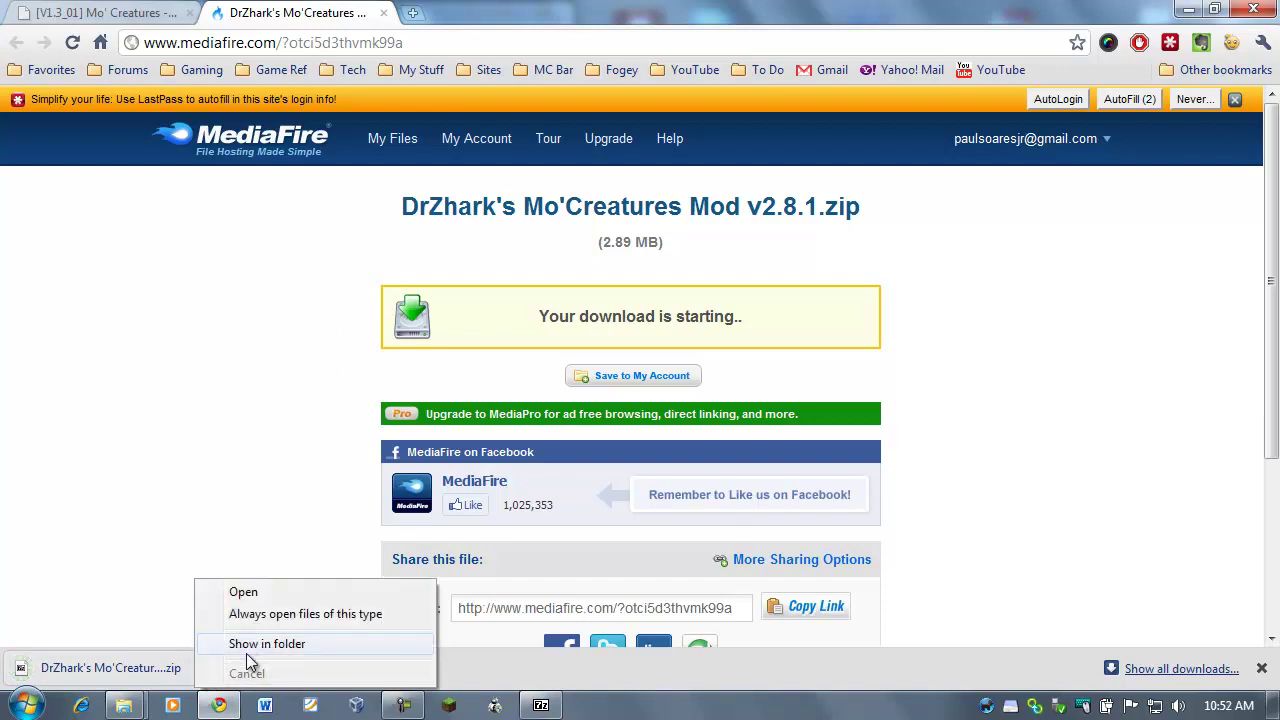
click(249, 648)
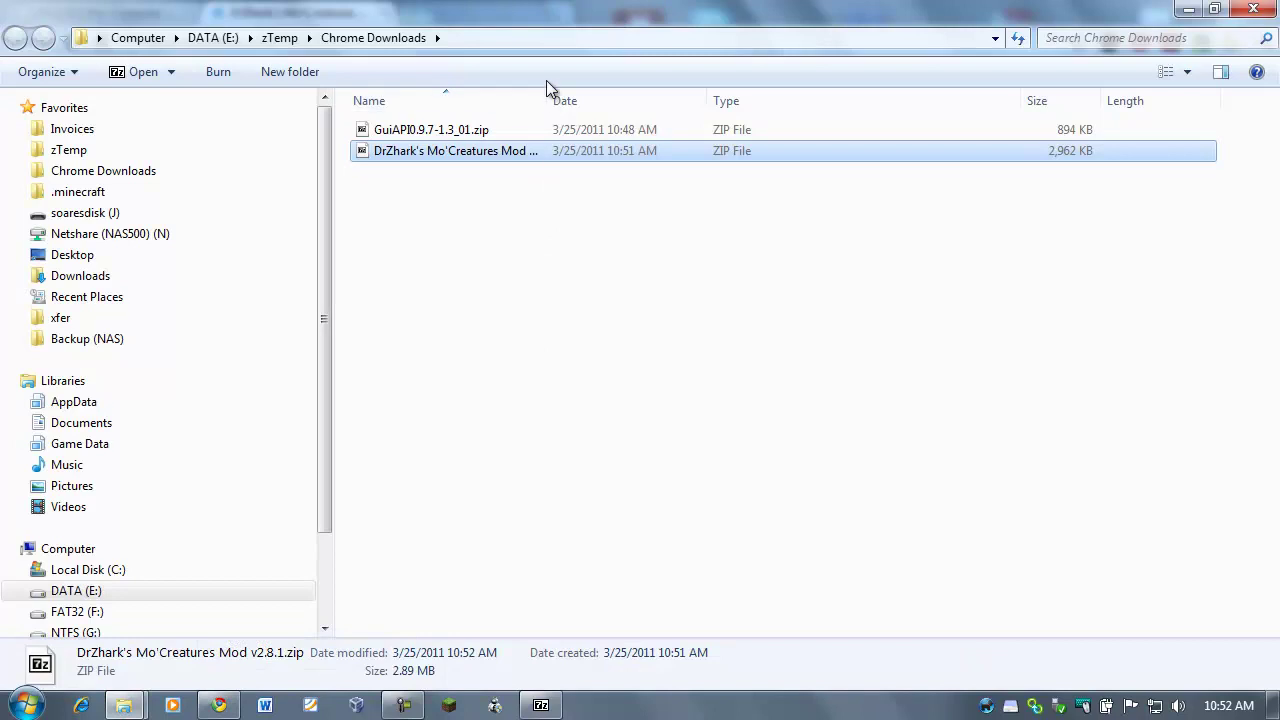
right_click(396, 152)
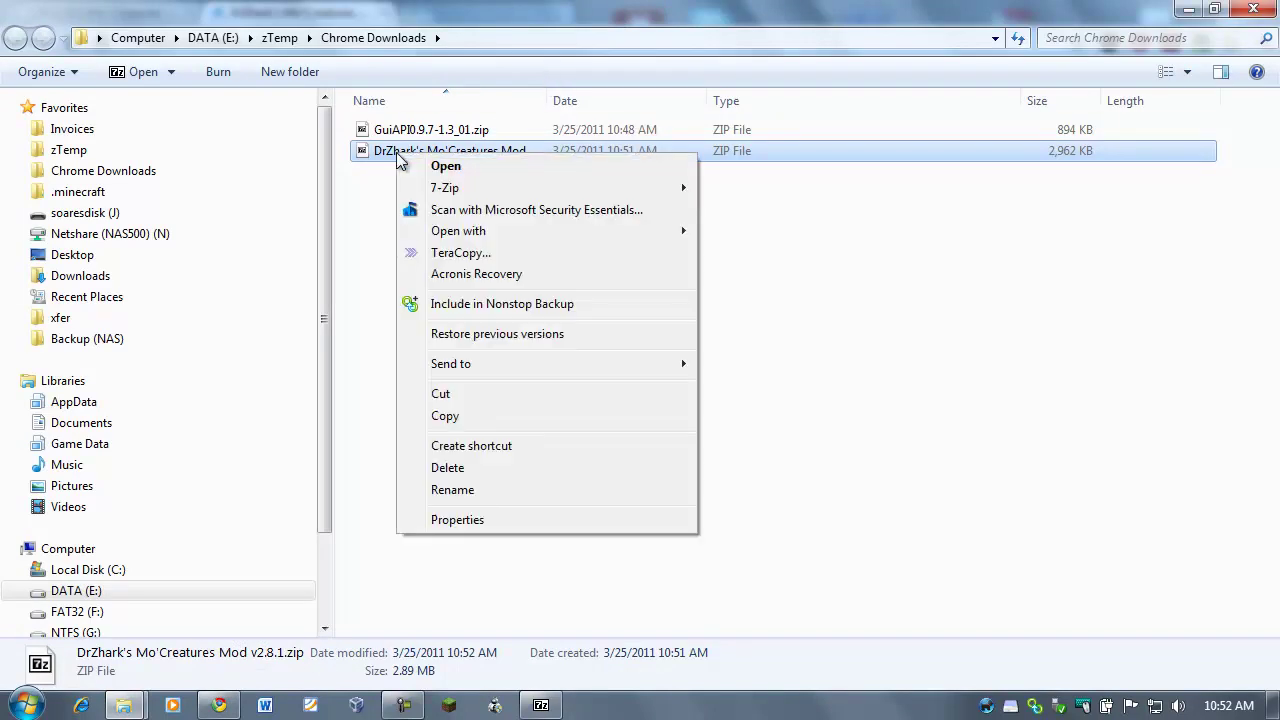
mouse_move(446, 191)
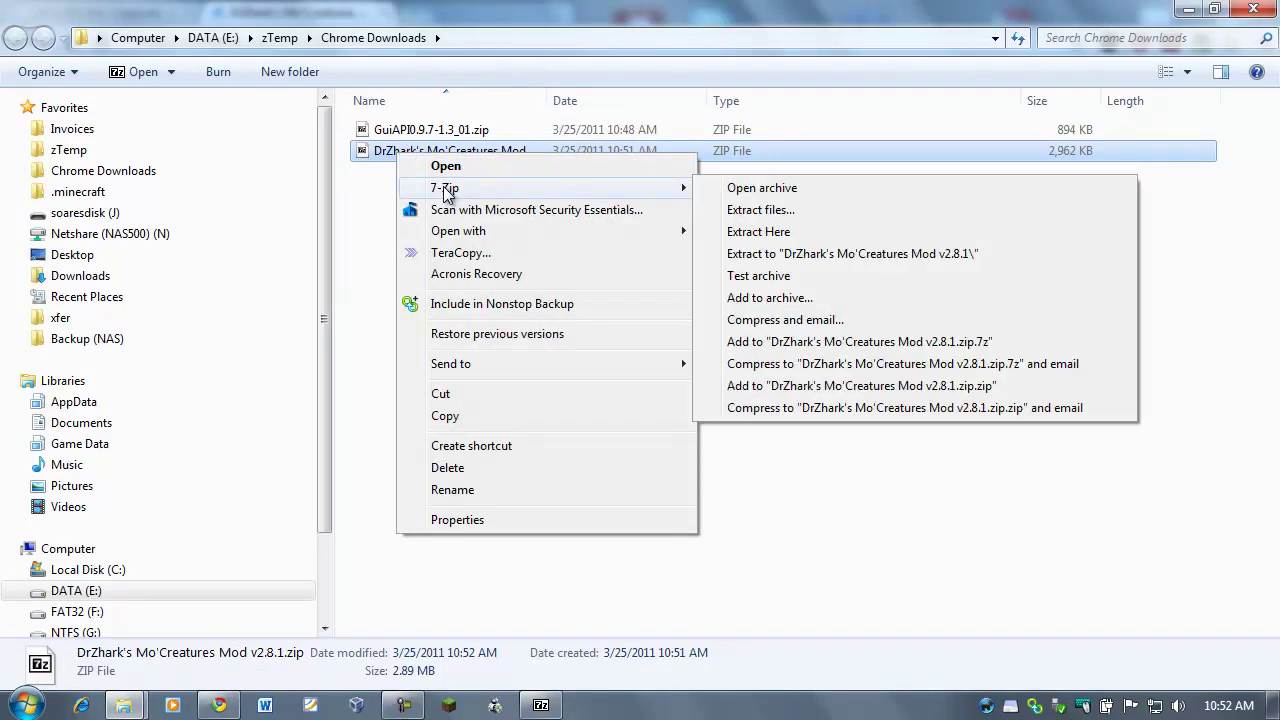
click(809, 190)
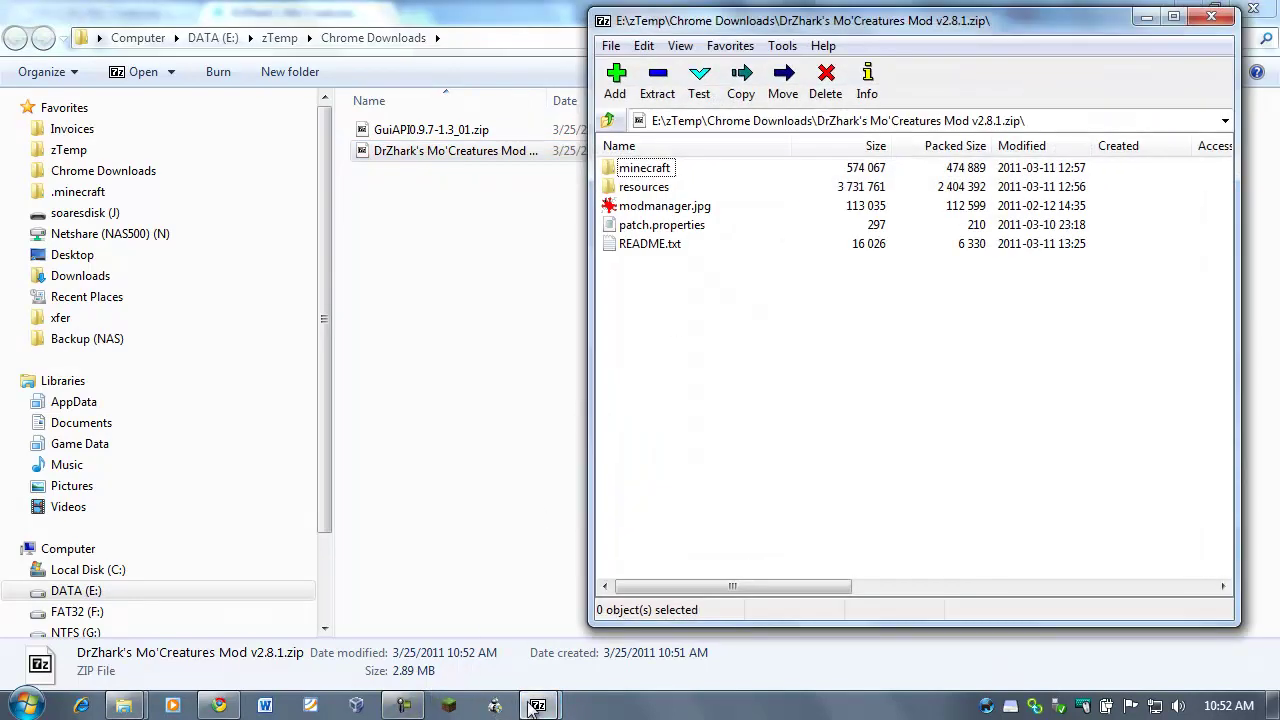
mouse_move(538, 706)
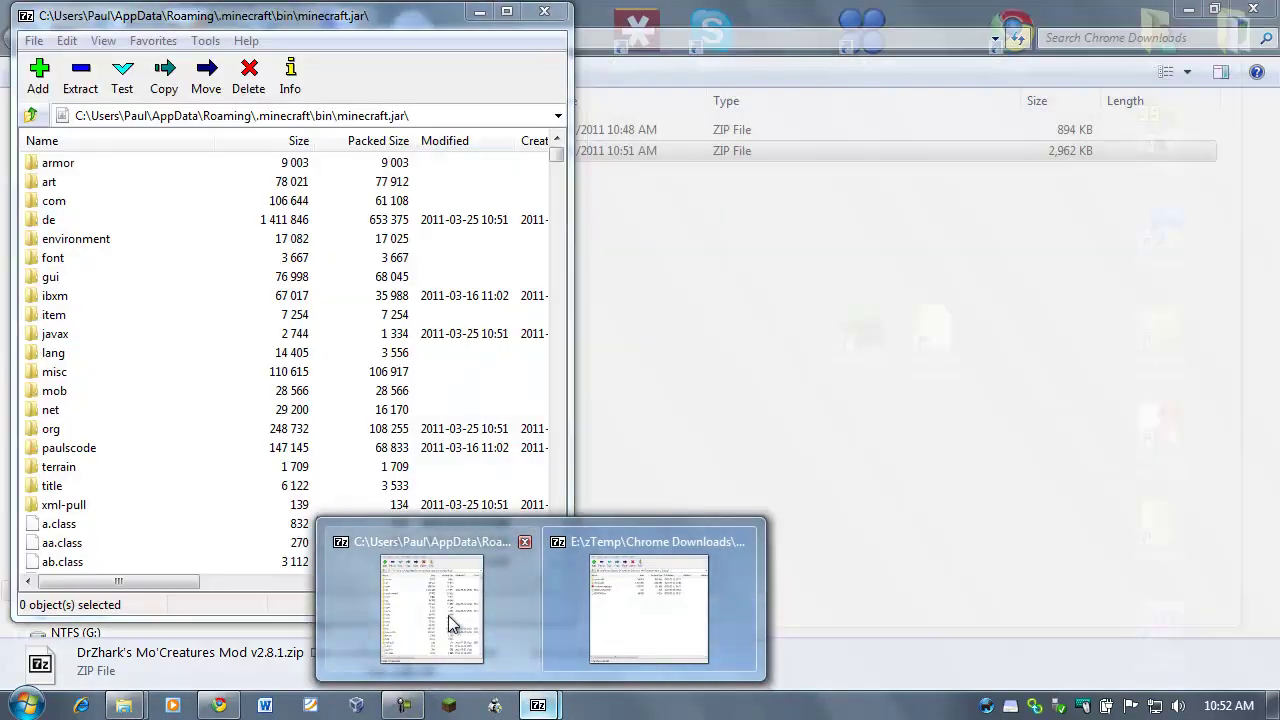
click(448, 618)
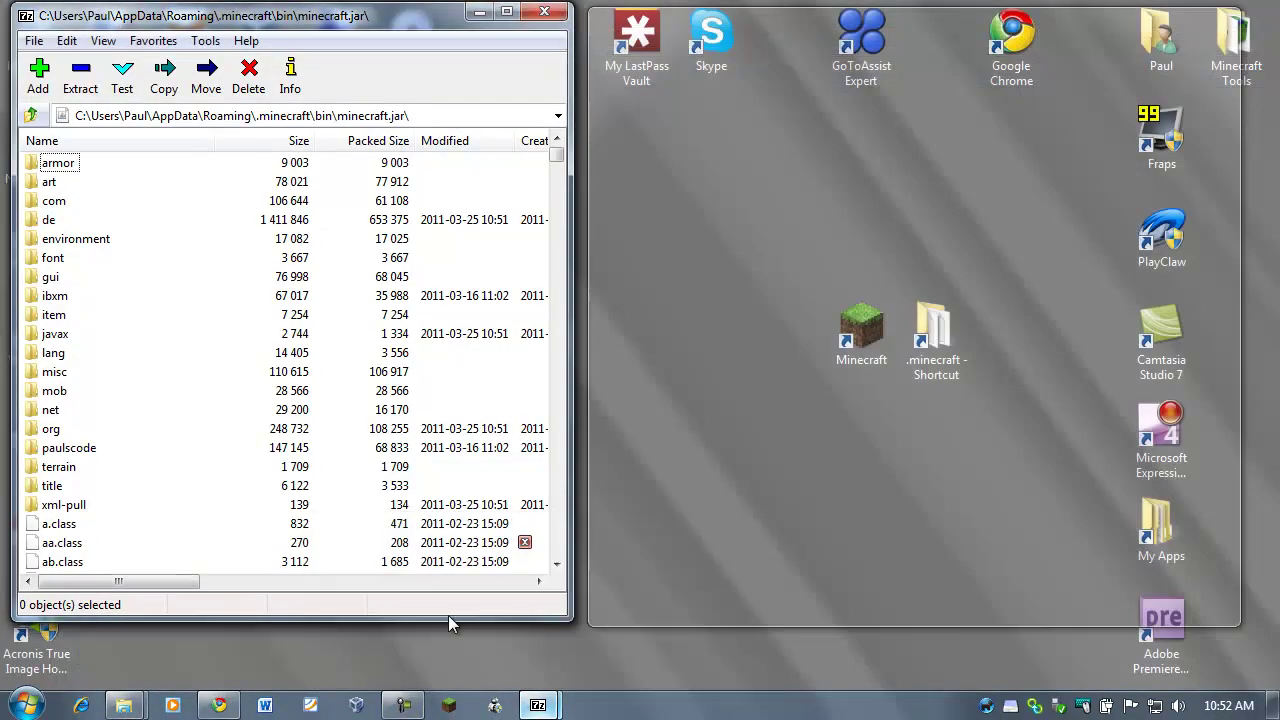
drag(421, 29, 418, 28)
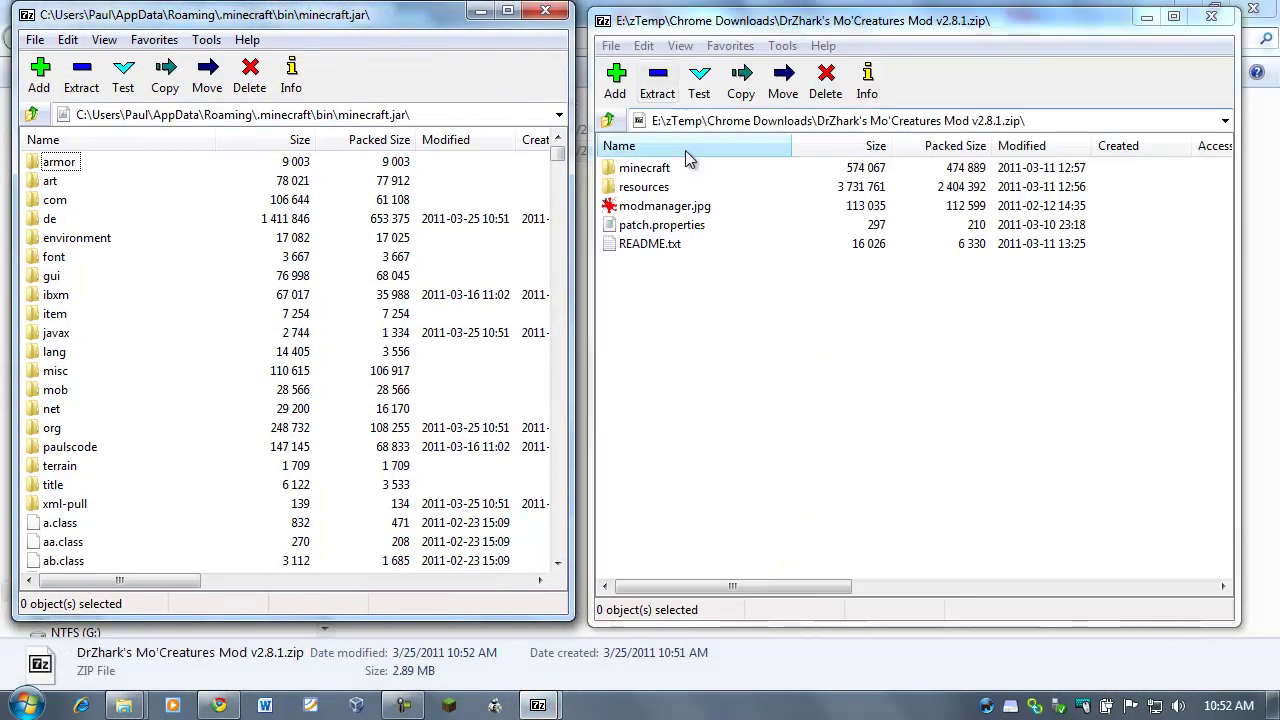
- Copy all 68 items from the zip's minecraft folder into minecraft.jar, then close the jar
double_click(648, 188)
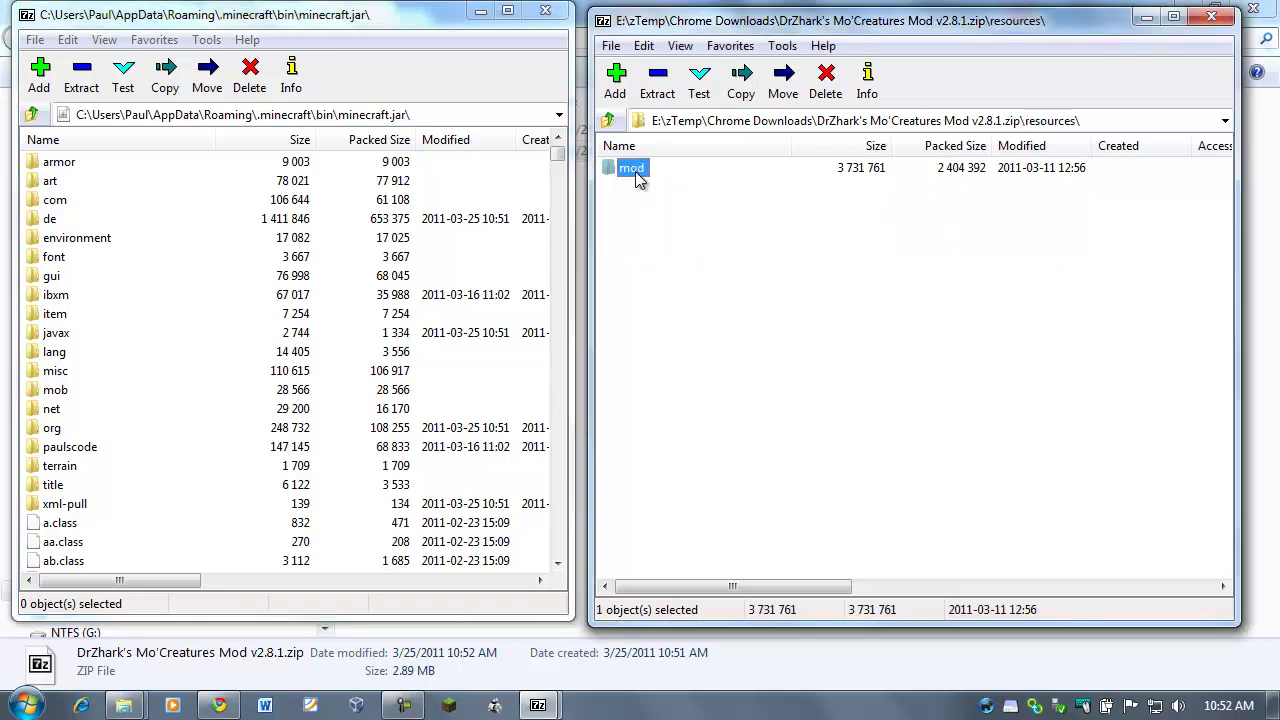
click(612, 120)
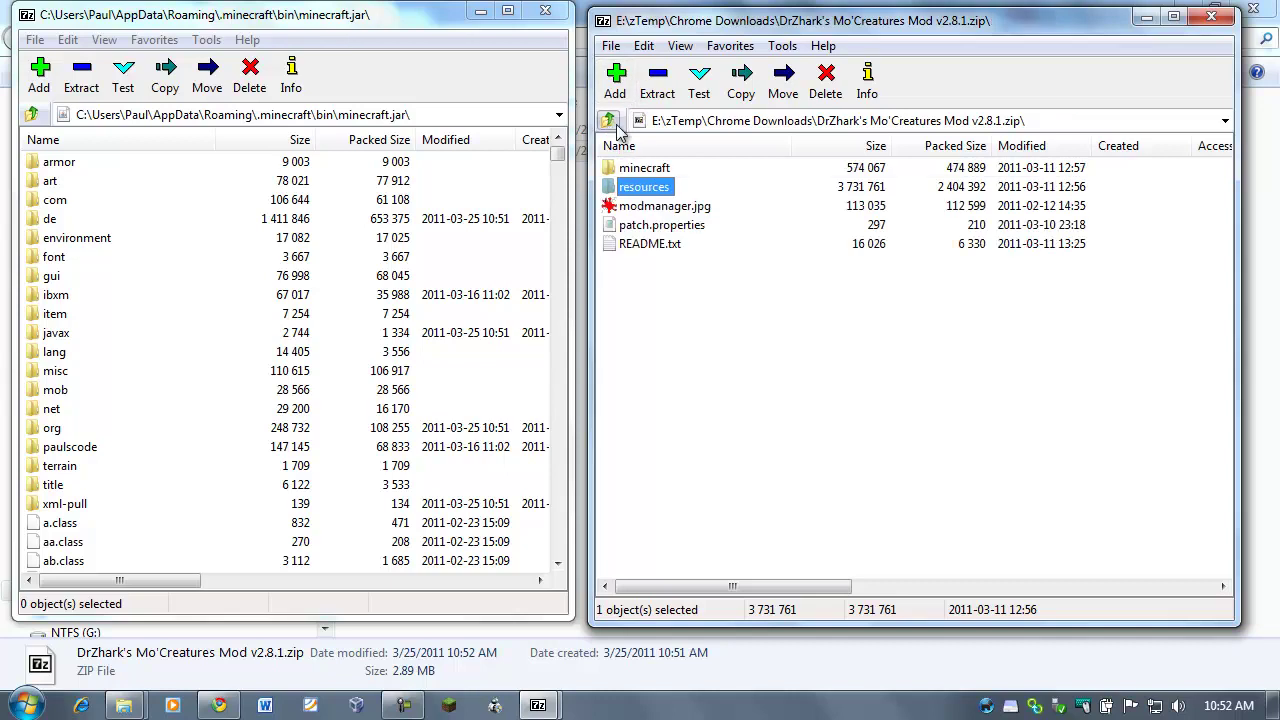
double_click(640, 169)
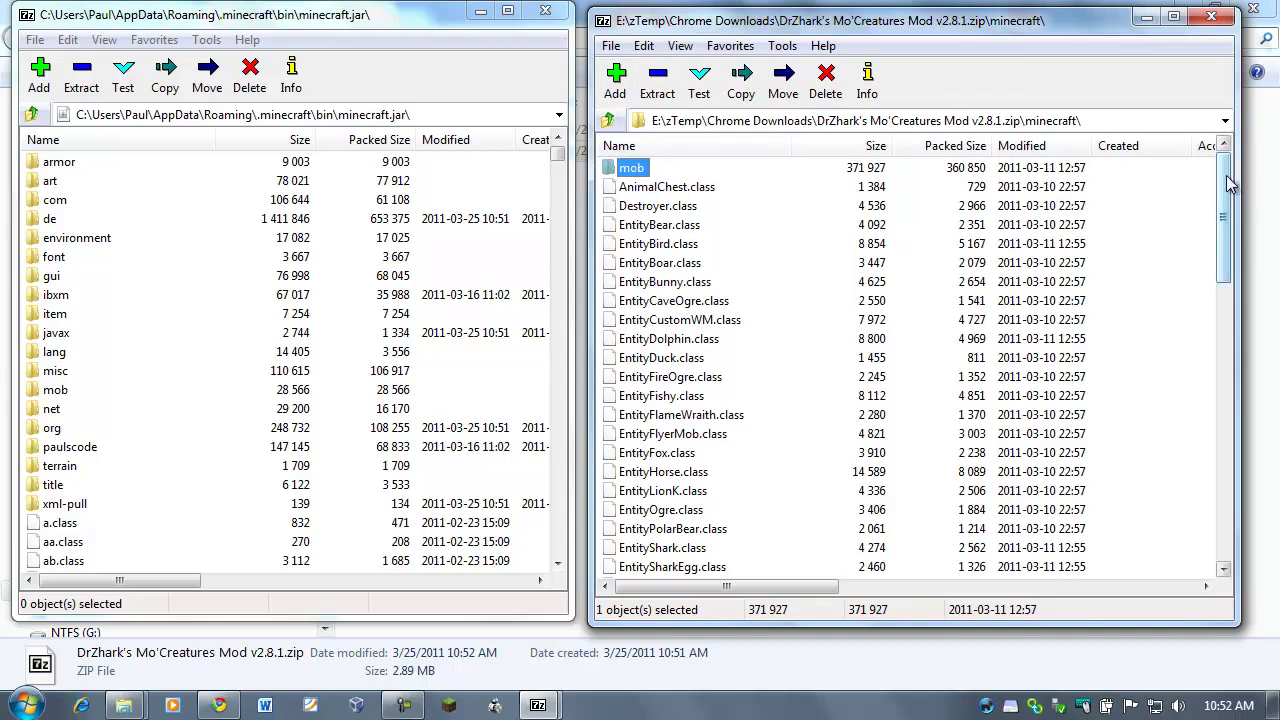
drag(1236, 183, 1224, 207)
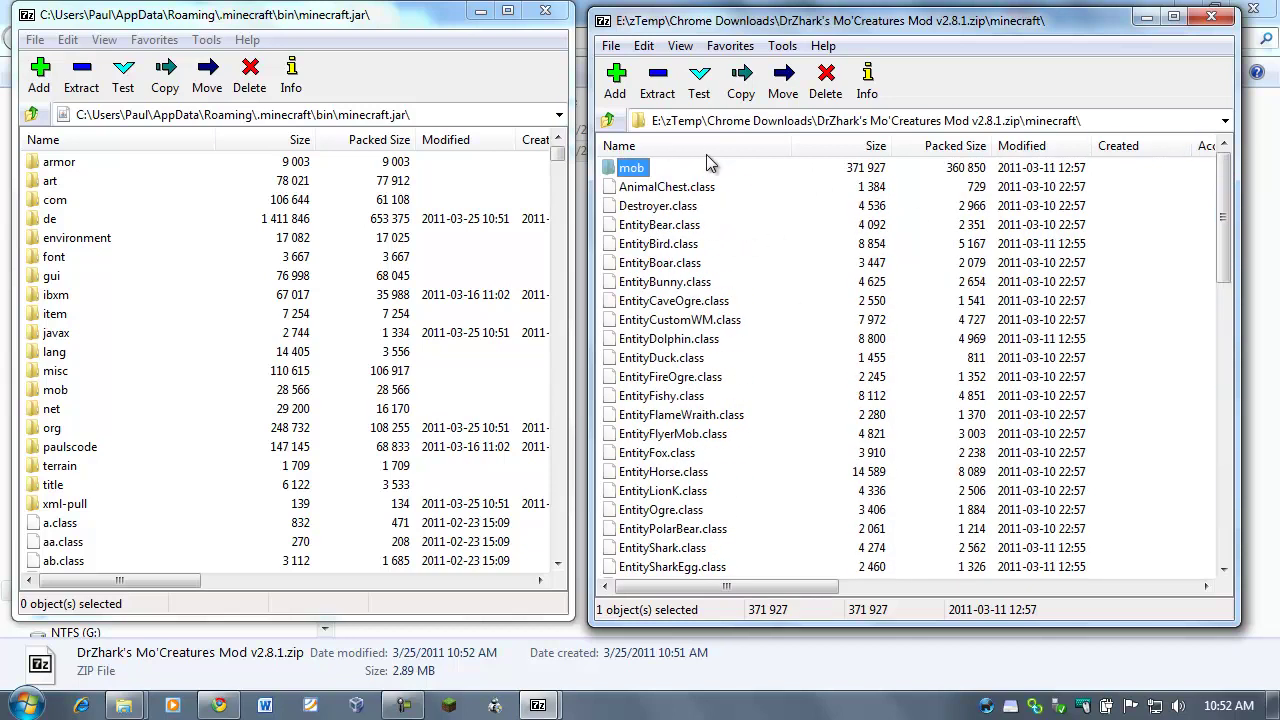
click(646, 46)
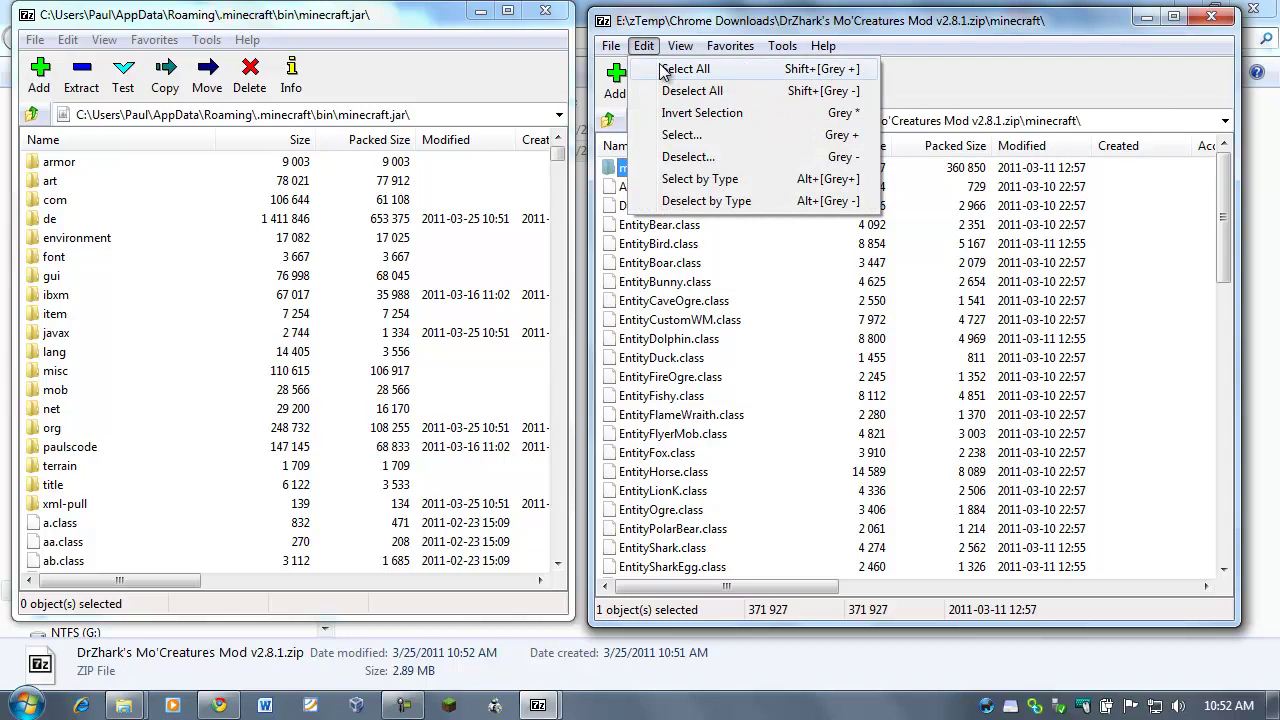
click(665, 69)
drag(649, 366, 240, 516)
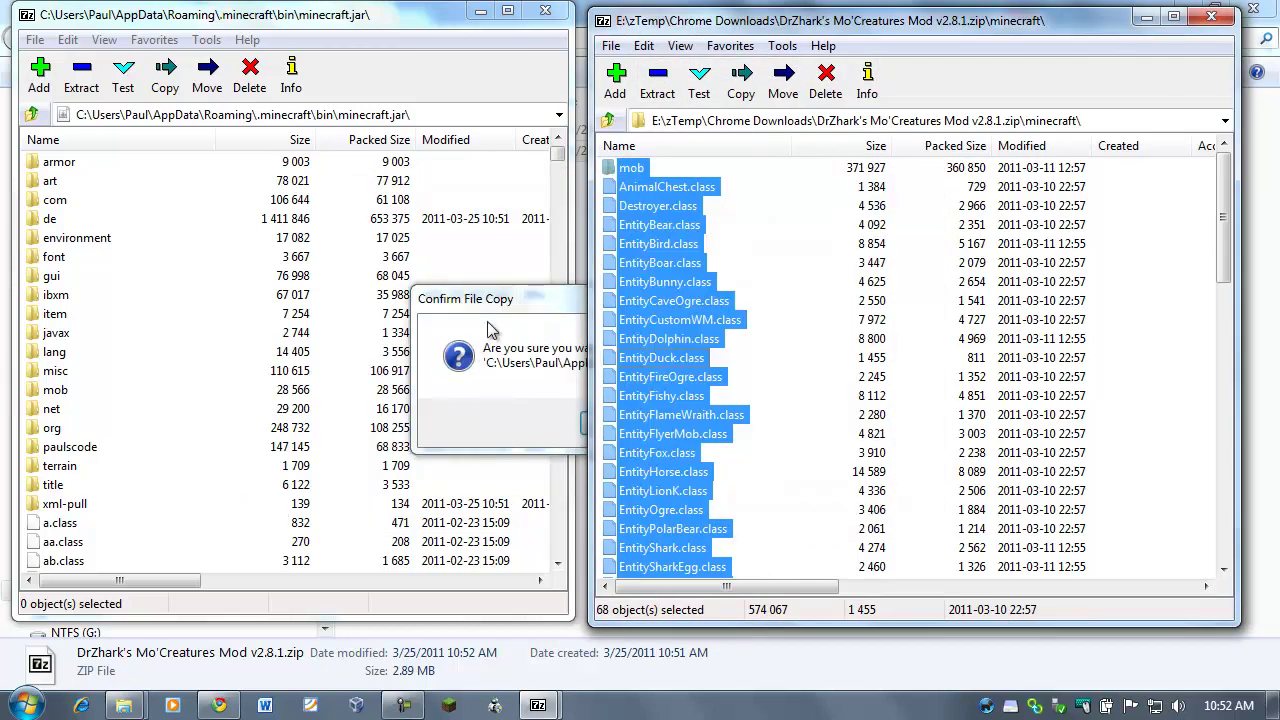
click(472, 410)
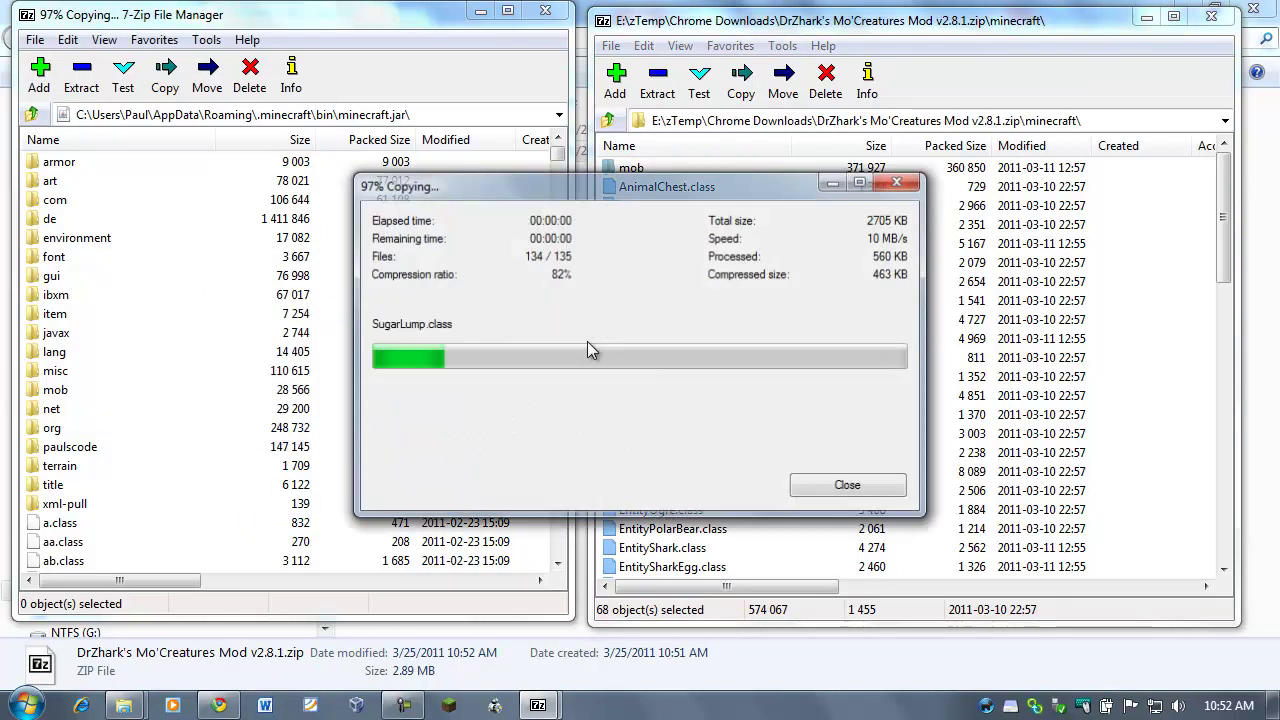
click(609, 121)
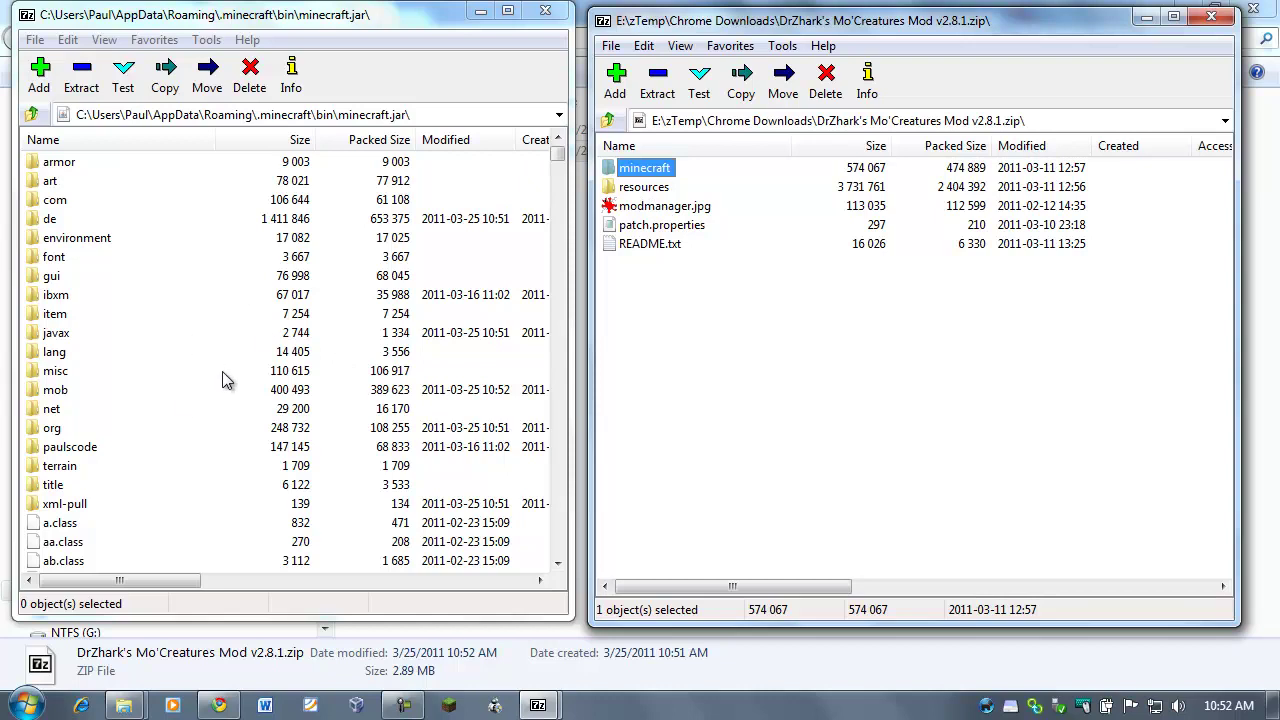
click(545, 14)
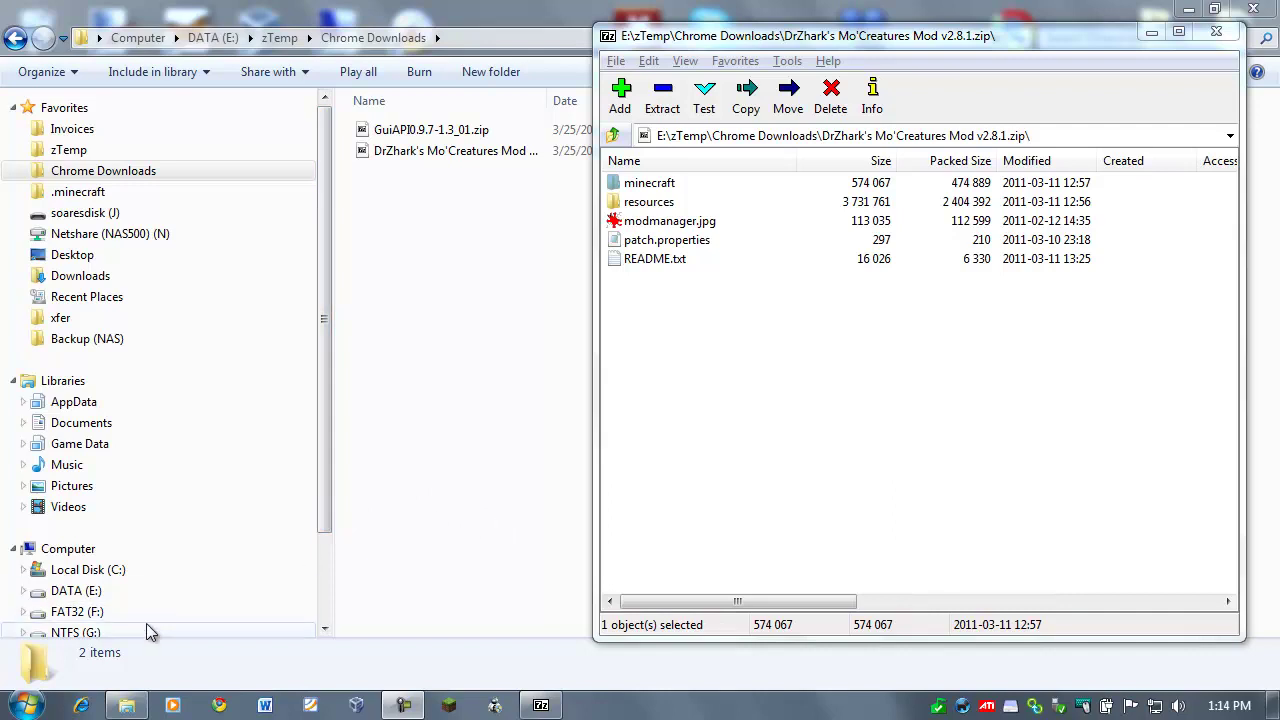
- Open %appdata%\.minecraft in Explorer with the Mo'Creatures zip window in front
click(27, 706)
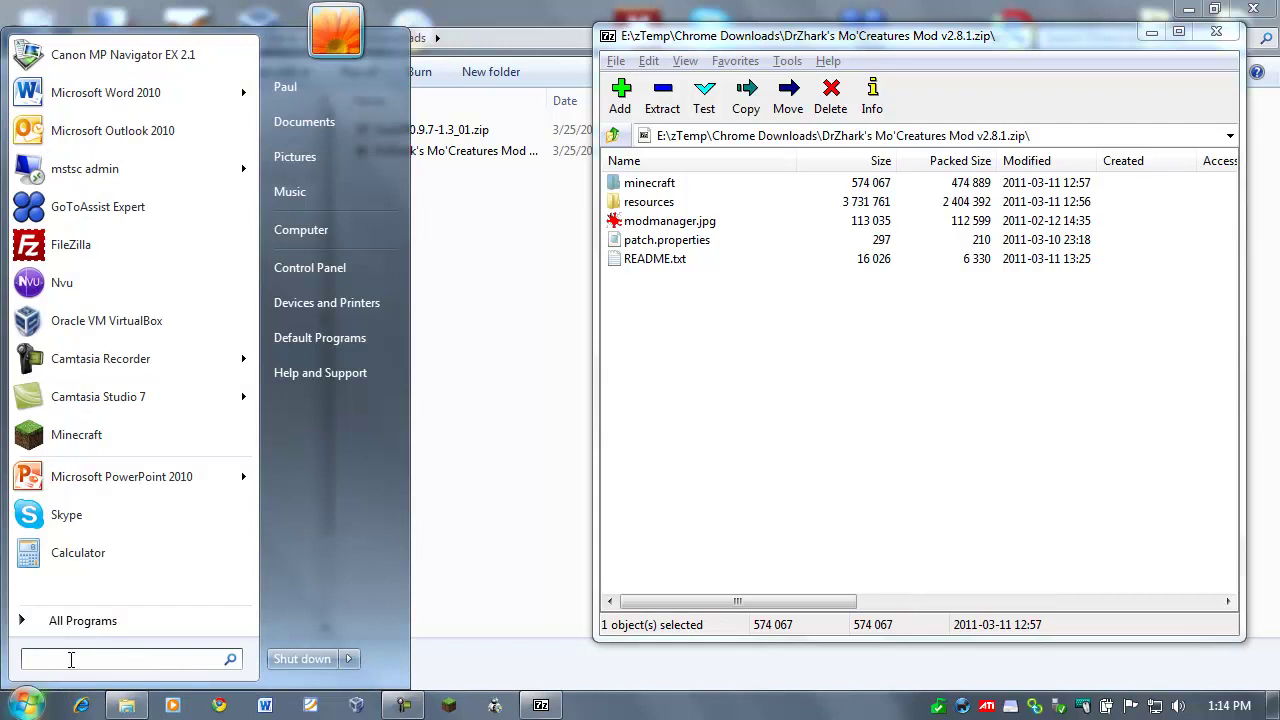
text(%app)
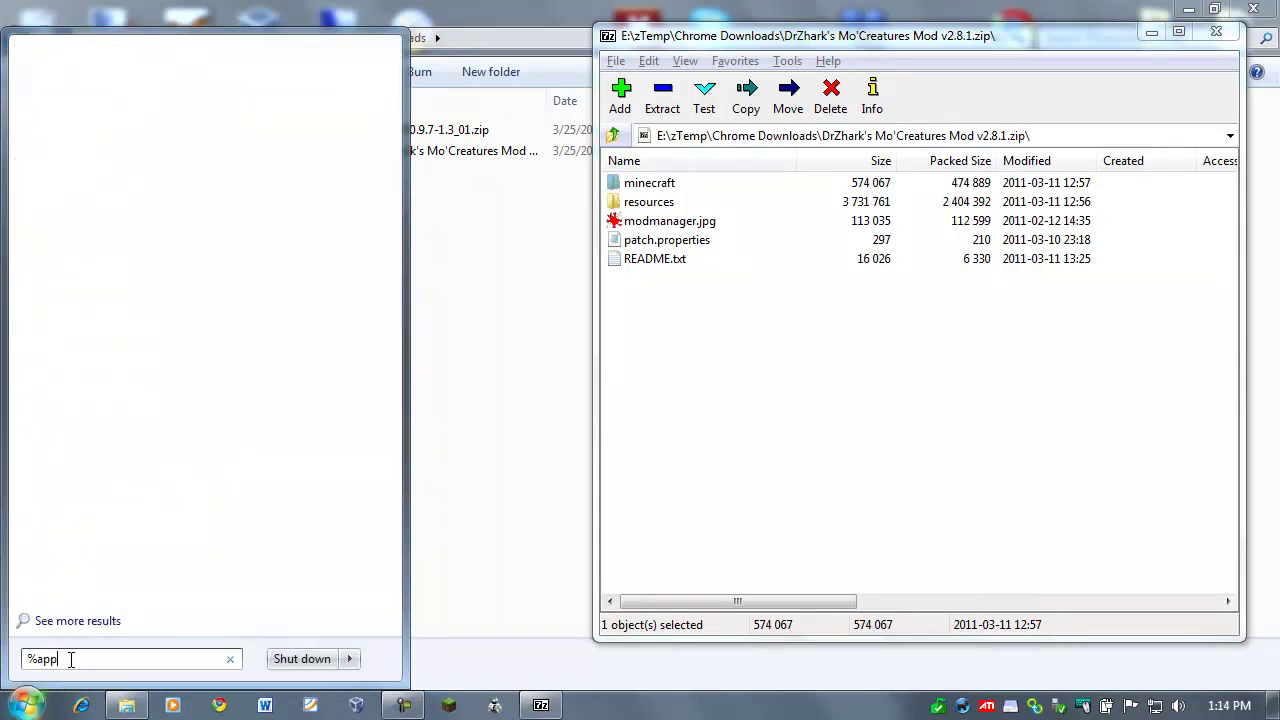
text(data%)
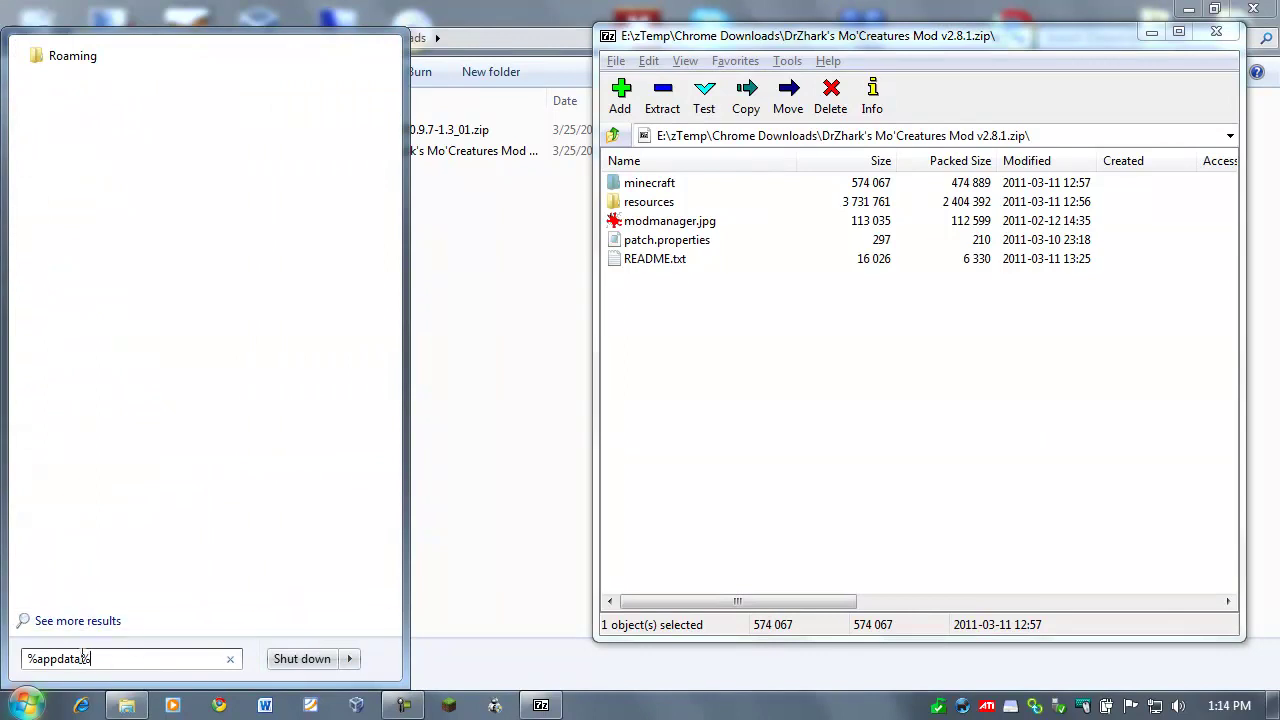
key(Return)
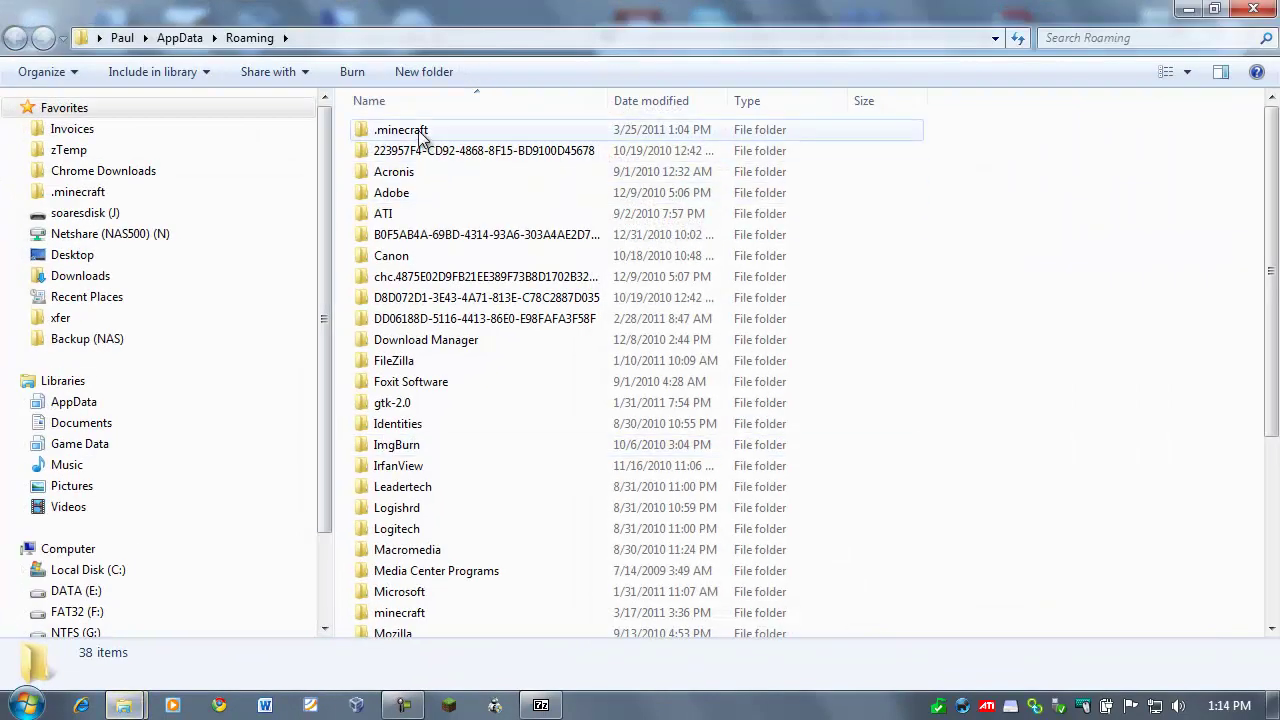
double_click(420, 136)
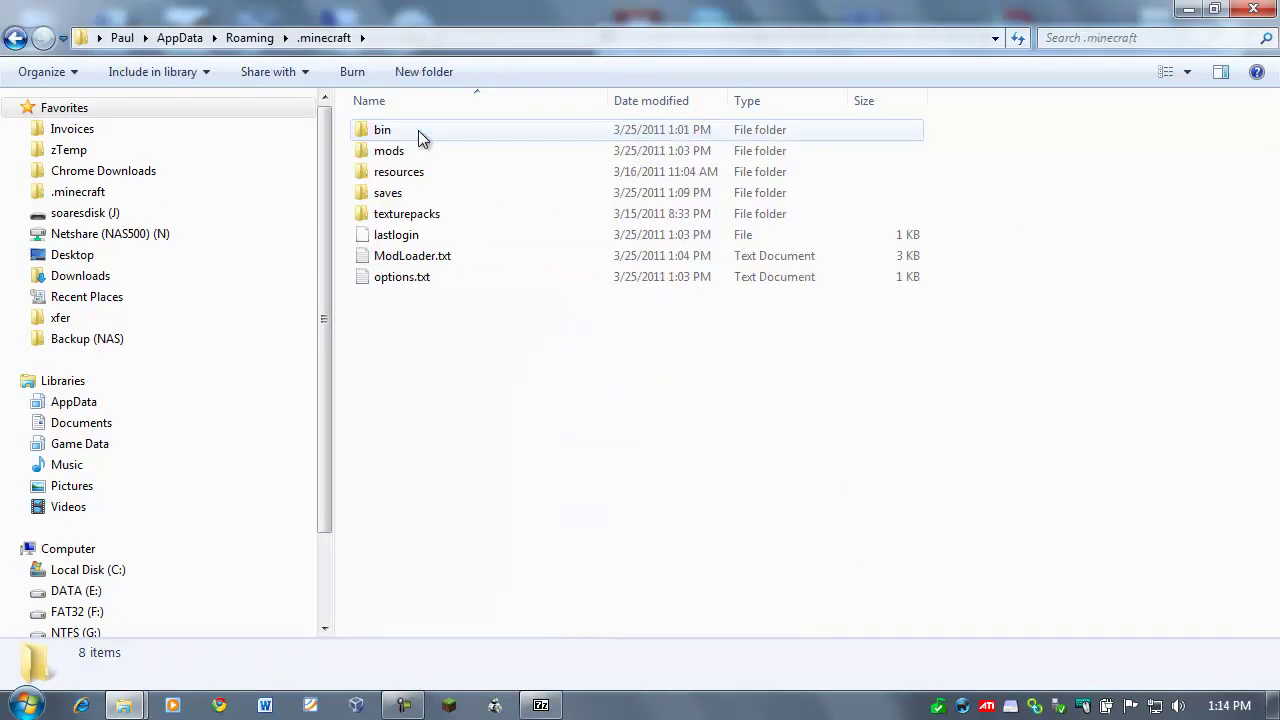
click(541, 706)
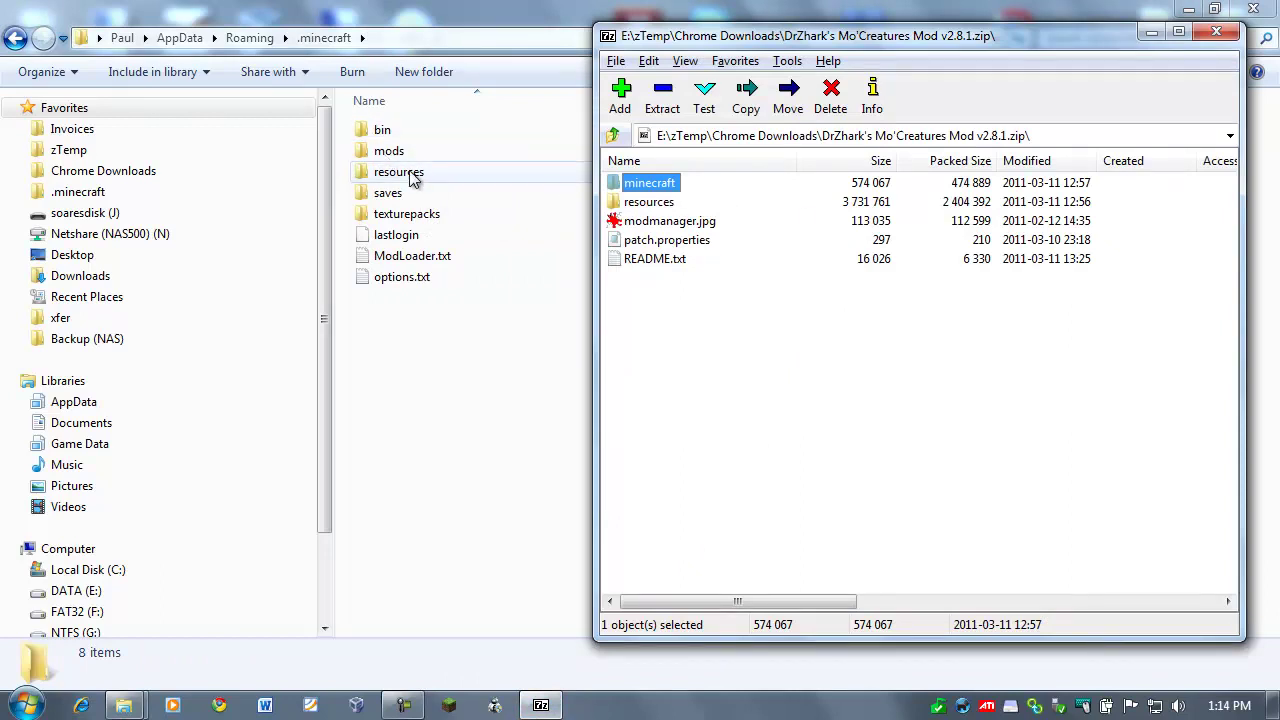
- Drag the zip's resources folder into .minecraft and confirm merging with the existing resources folder
click(652, 202)
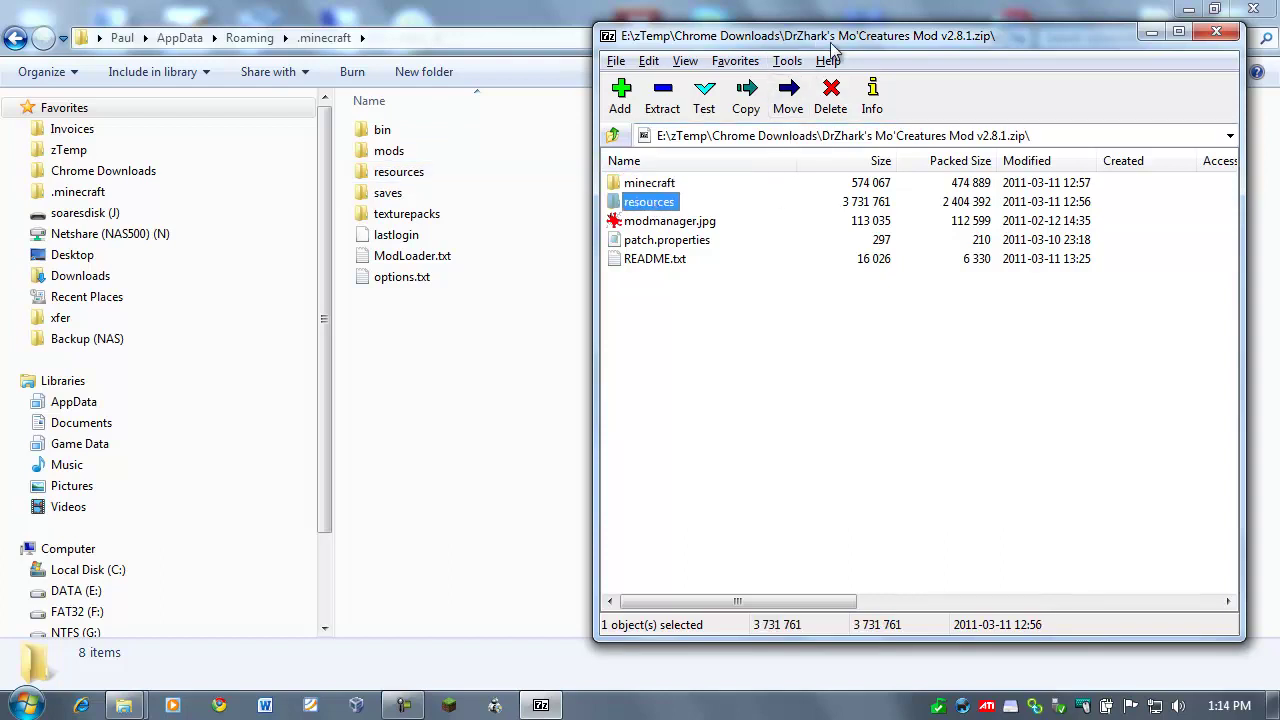
drag(856, 42, 868, 37)
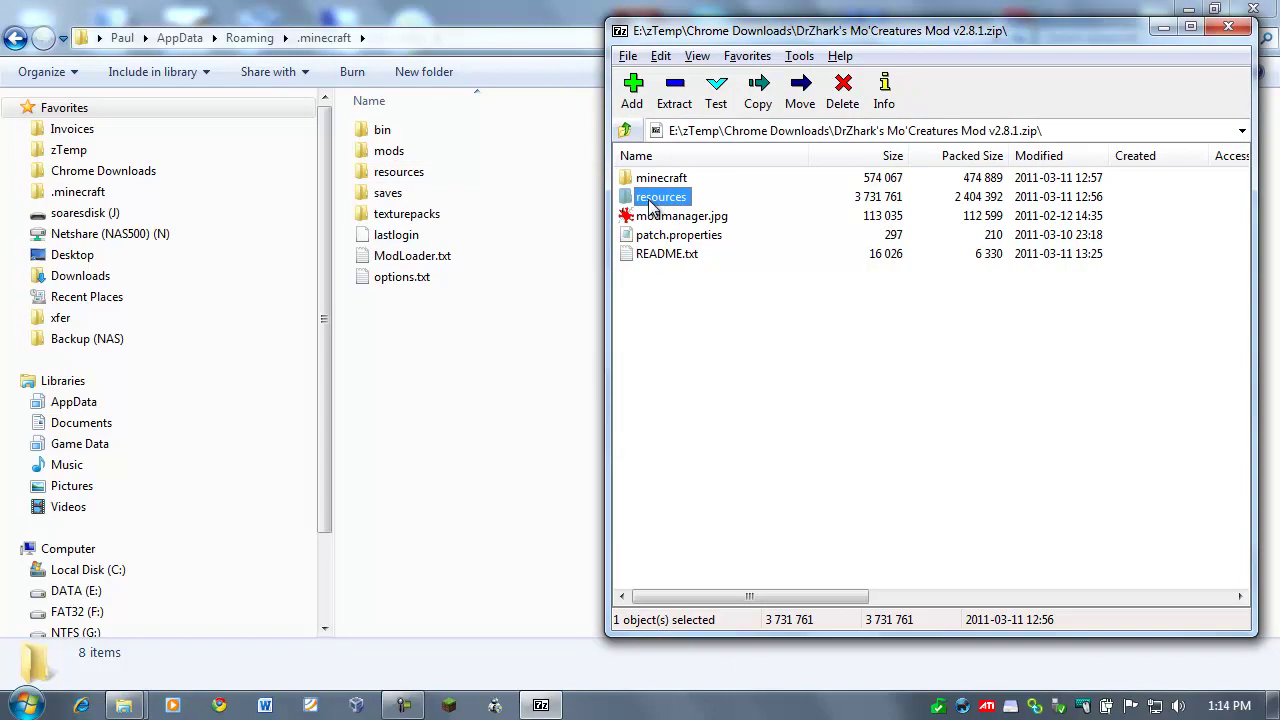
drag(650, 205, 425, 366)
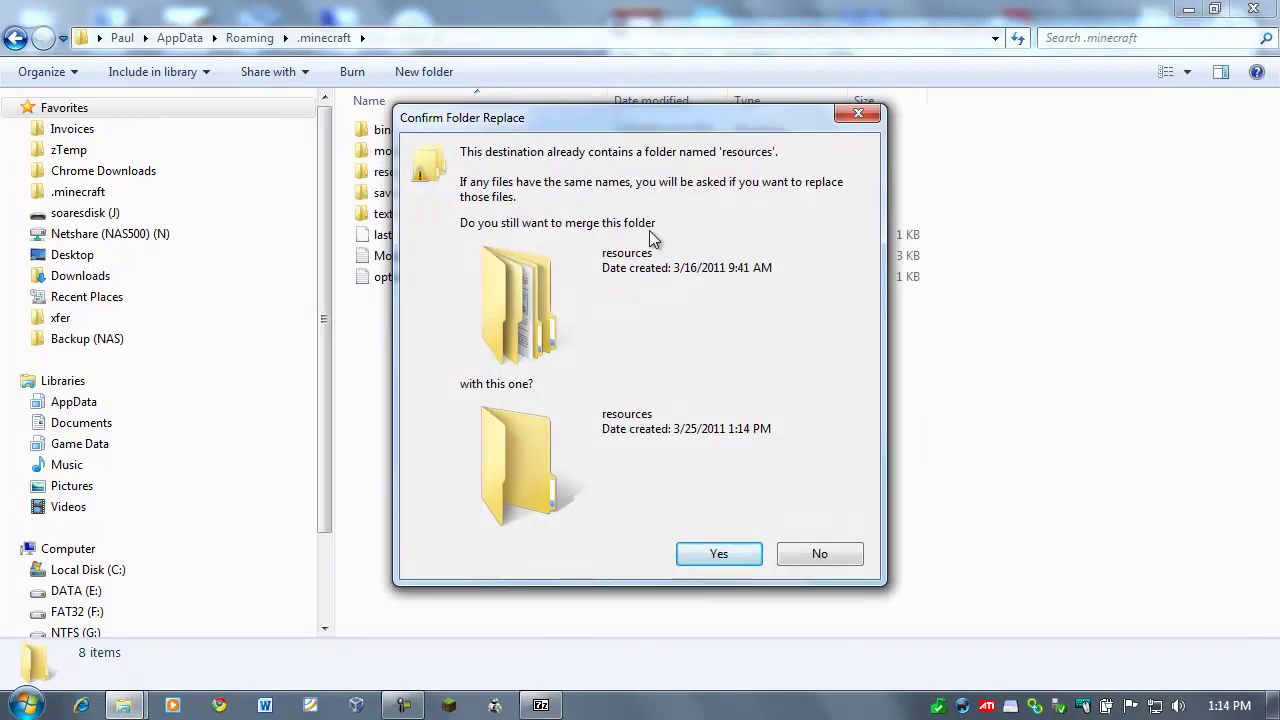
click(706, 556)
- Browse the archive's resources\mod\sound folder to review its sound files
click(545, 702)
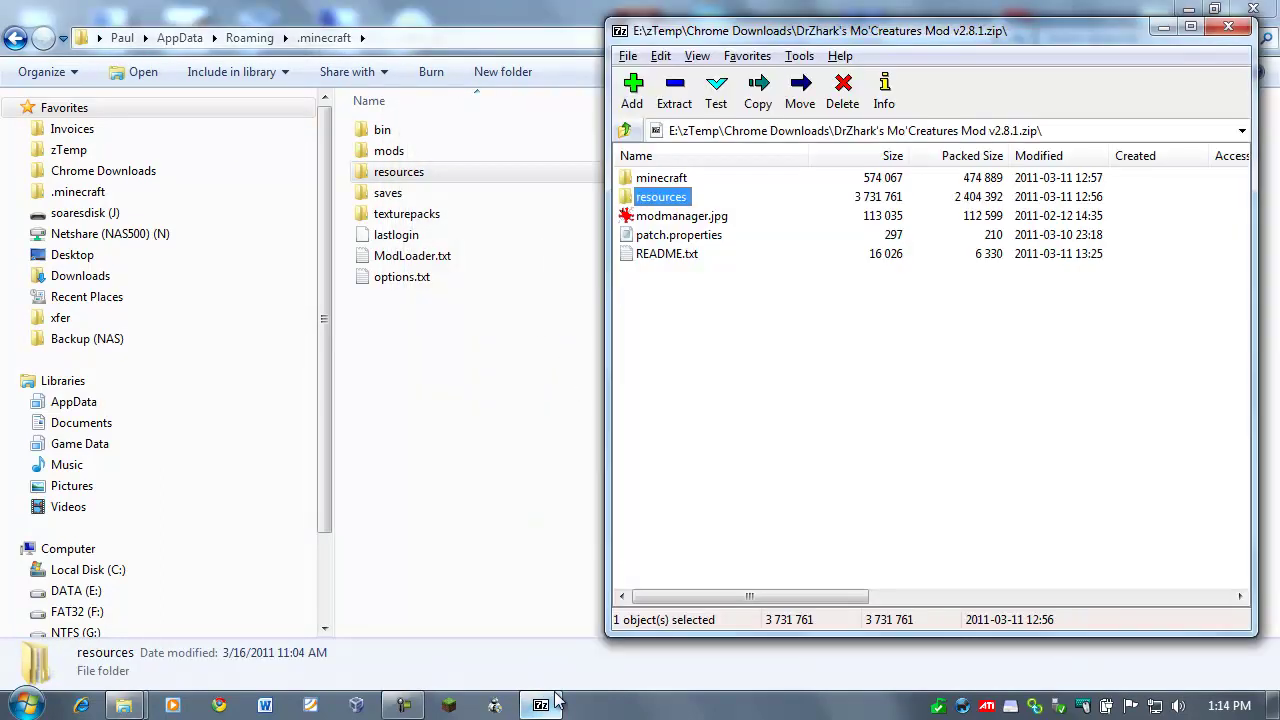
double_click(680, 200)
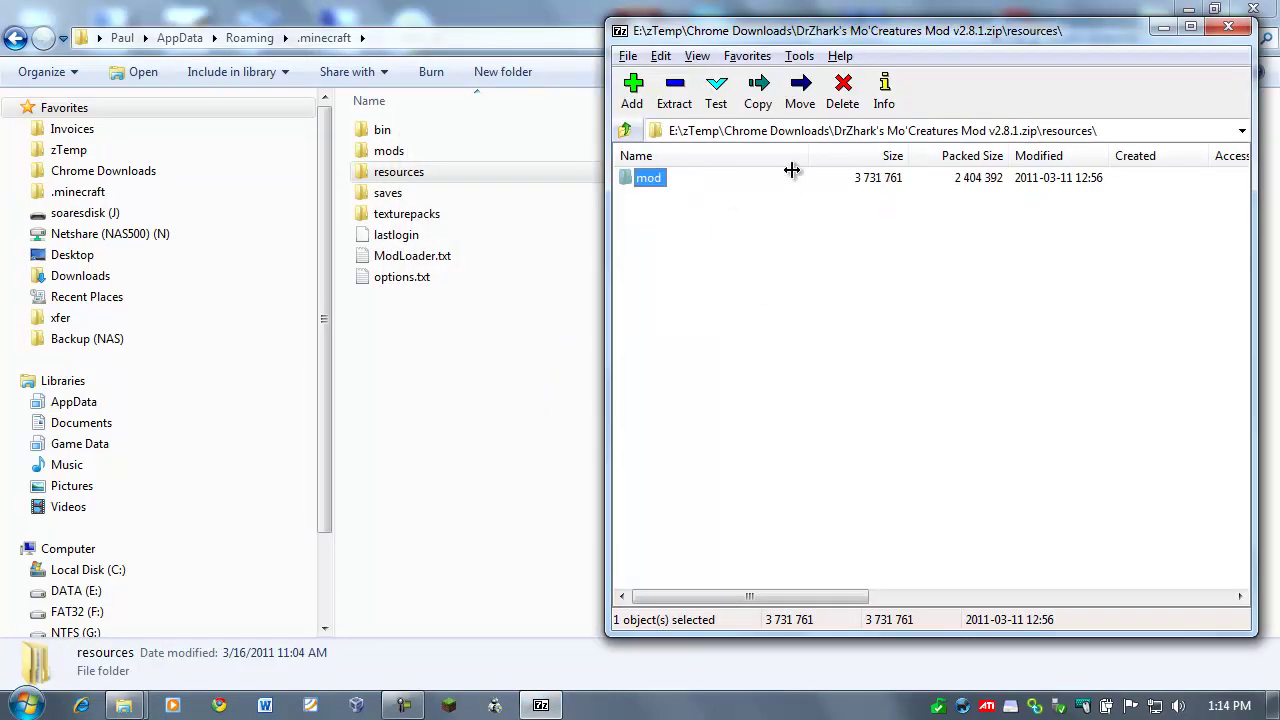
double_click(654, 182)
double_click(675, 186)
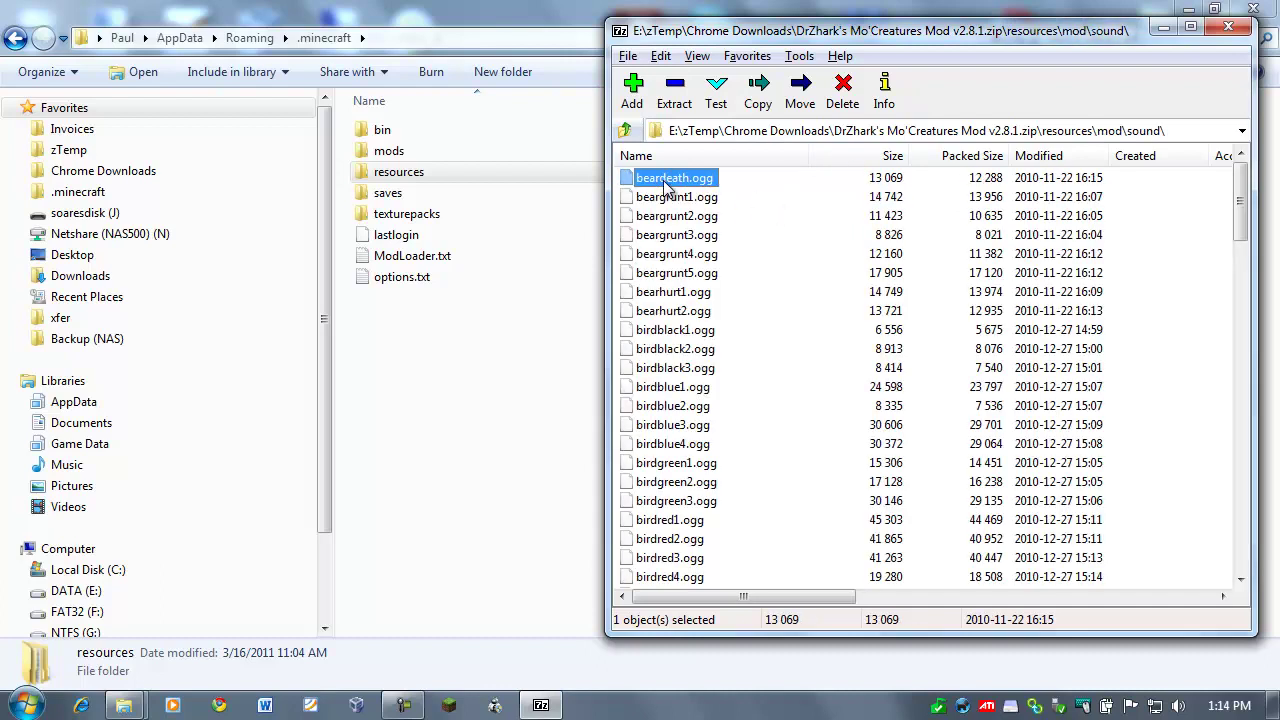
scroll(714, 330, down, 20)
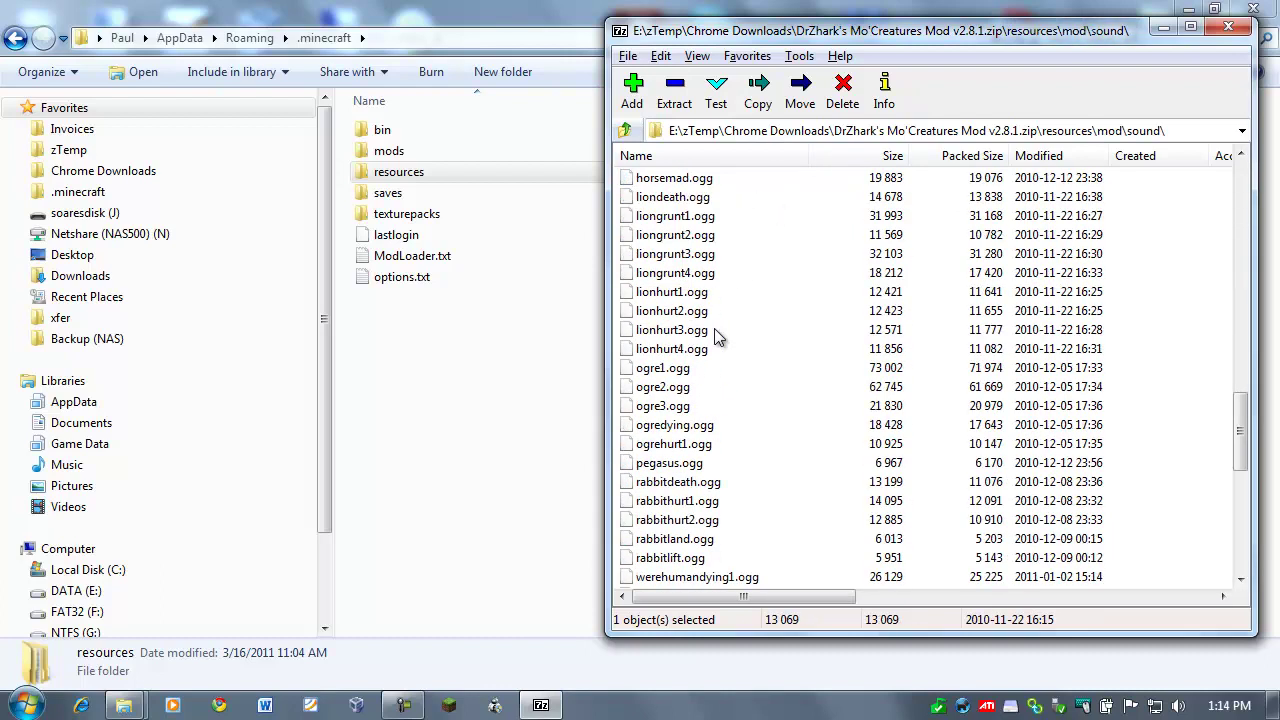
scroll(714, 335, up, 4)
- Open .minecraft\resources in Explorer and move the archive view up to its mod folder
click(421, 176)
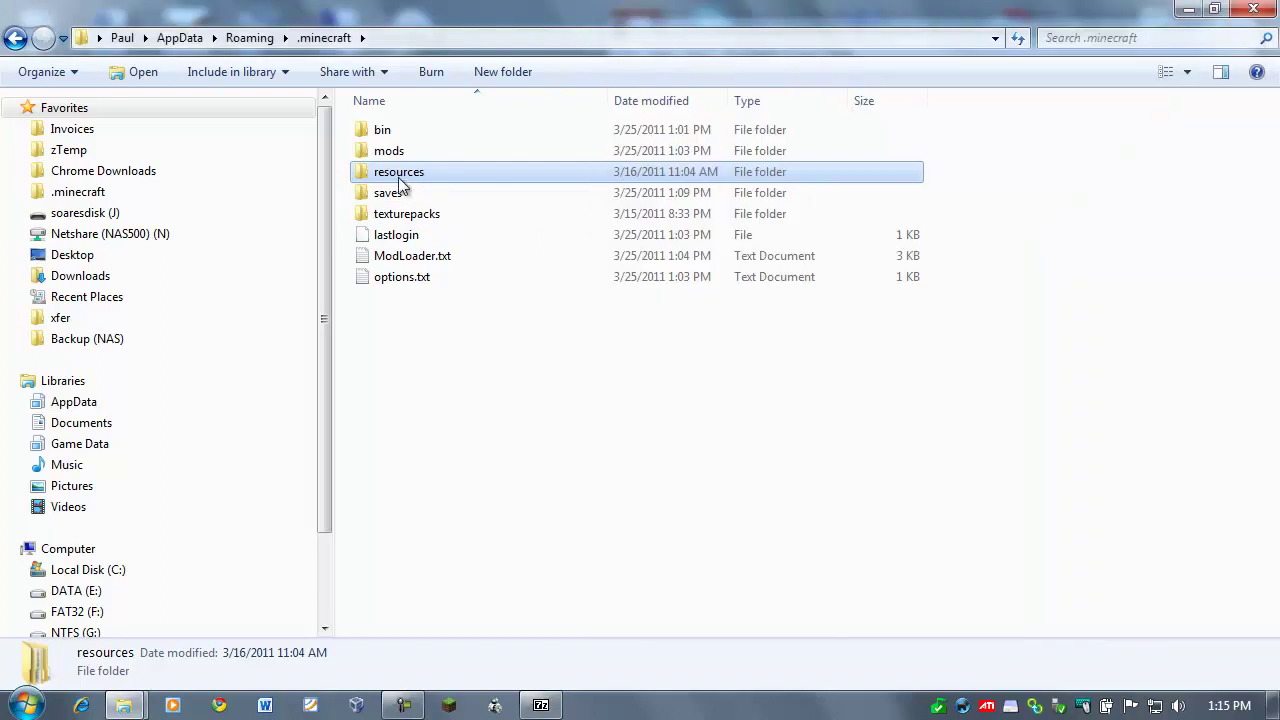
double_click(400, 173)
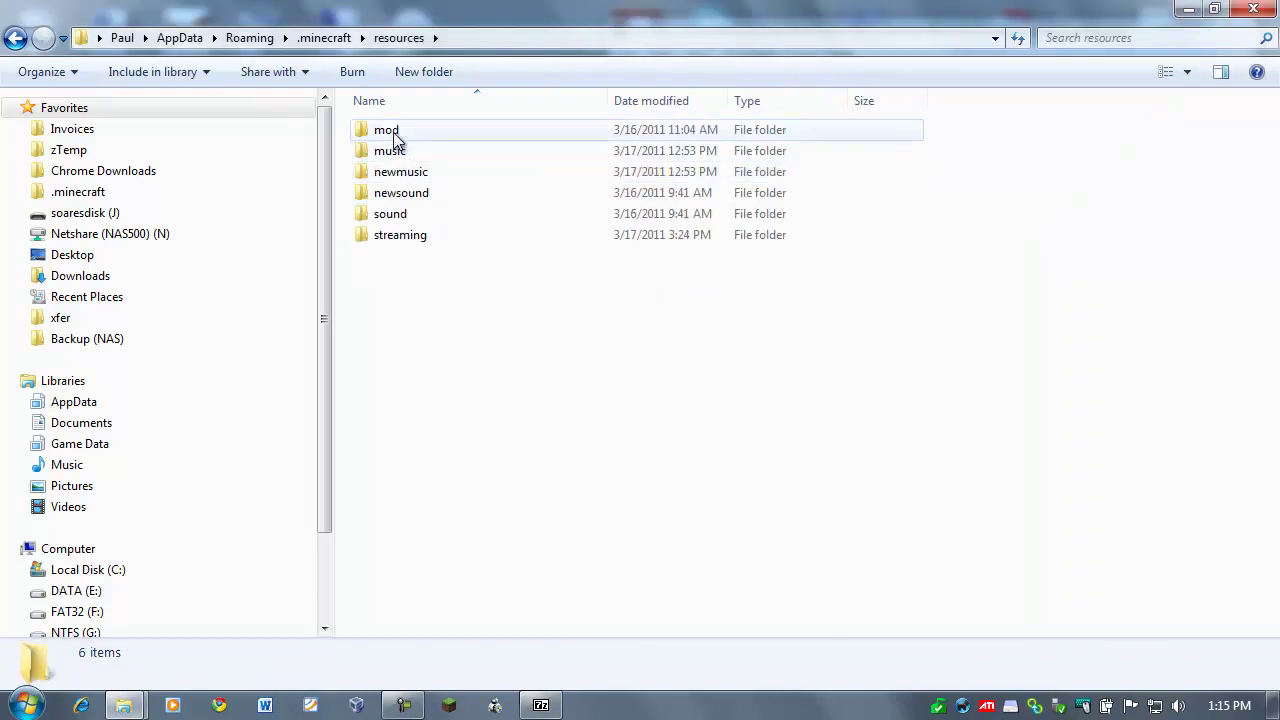
double_click(398, 214)
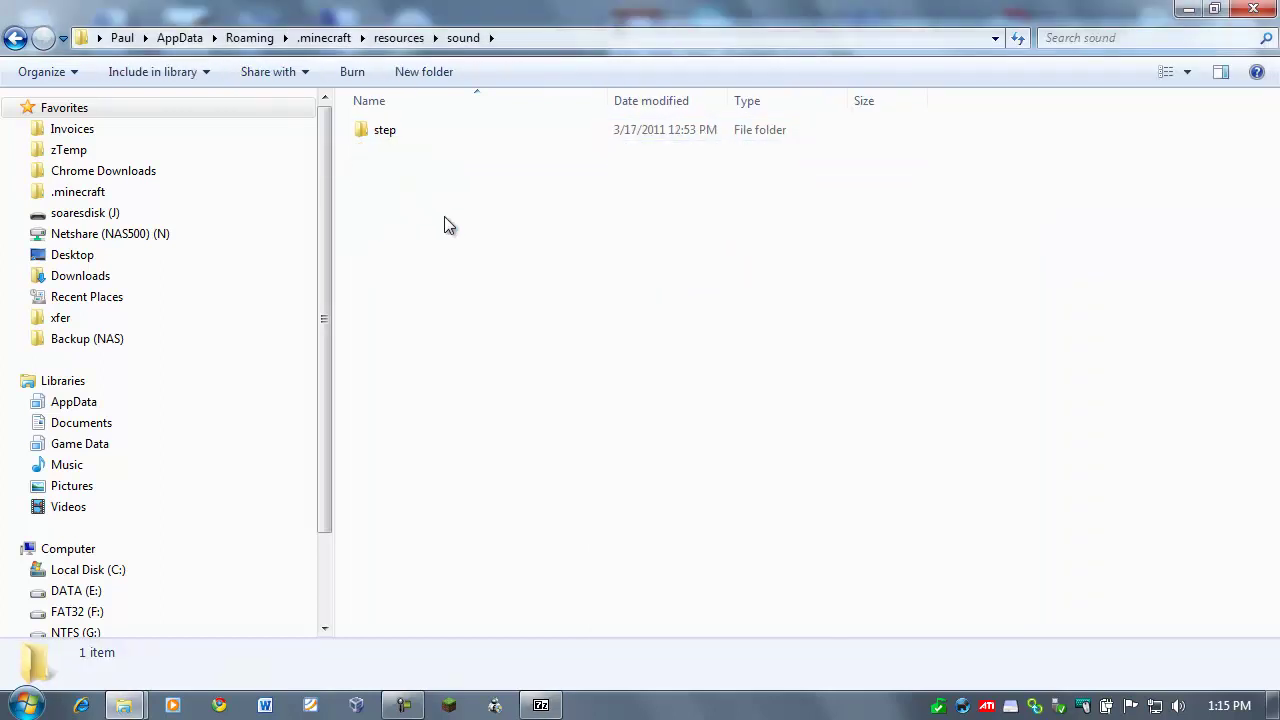
click(15, 38)
click(541, 705)
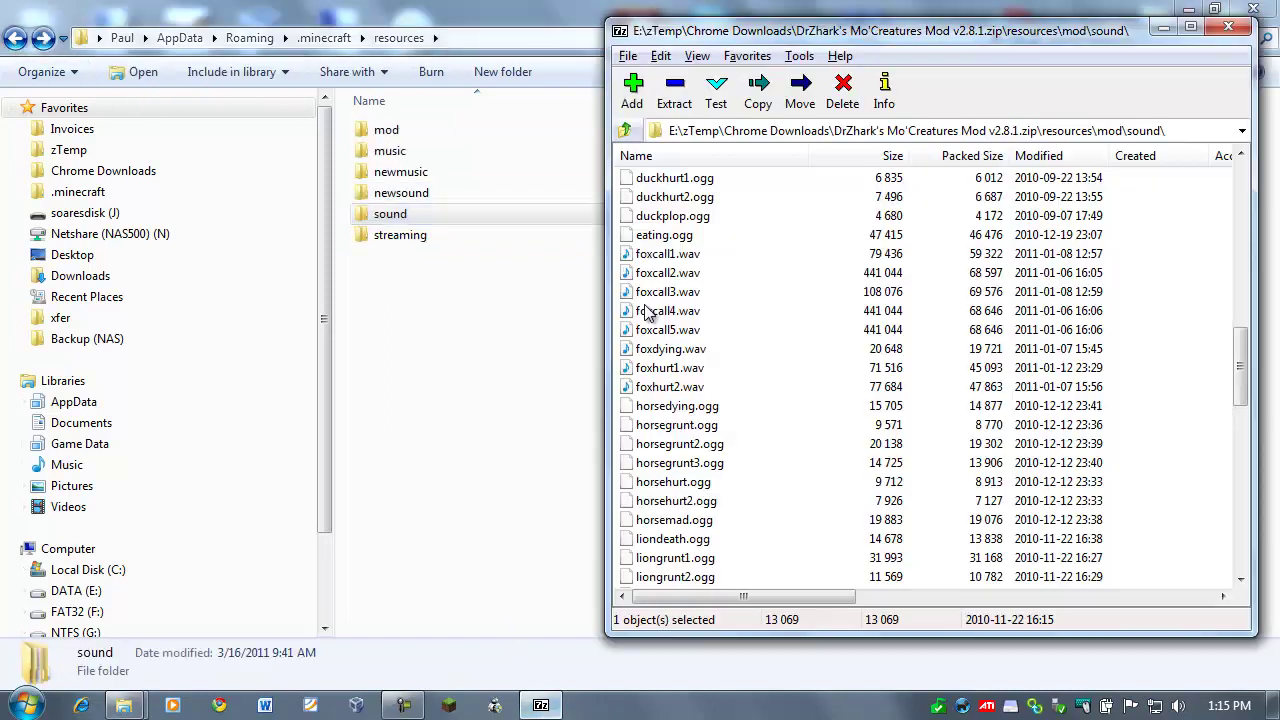
click(625, 133)
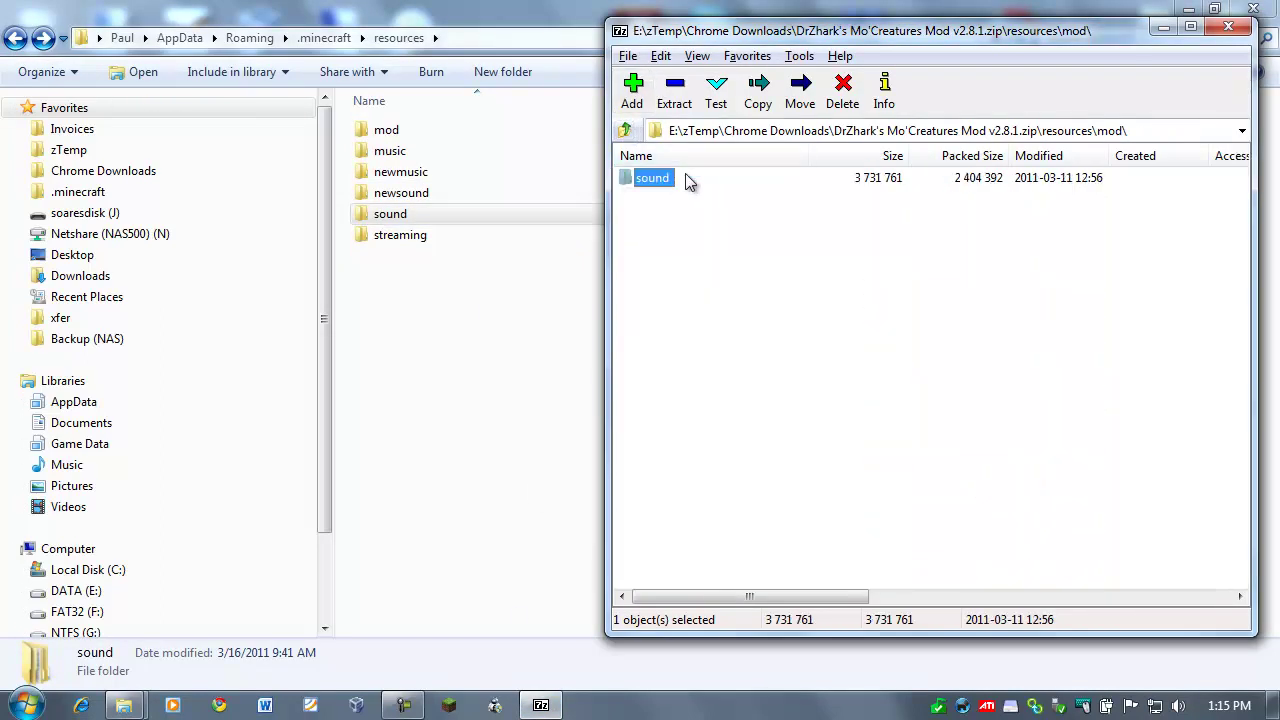
- Check that .minecraft\resources\mod\sound holds the 113 sound files, then close the 7-Zip window
double_click(390, 133)
click(395, 155)
double_click(395, 155)
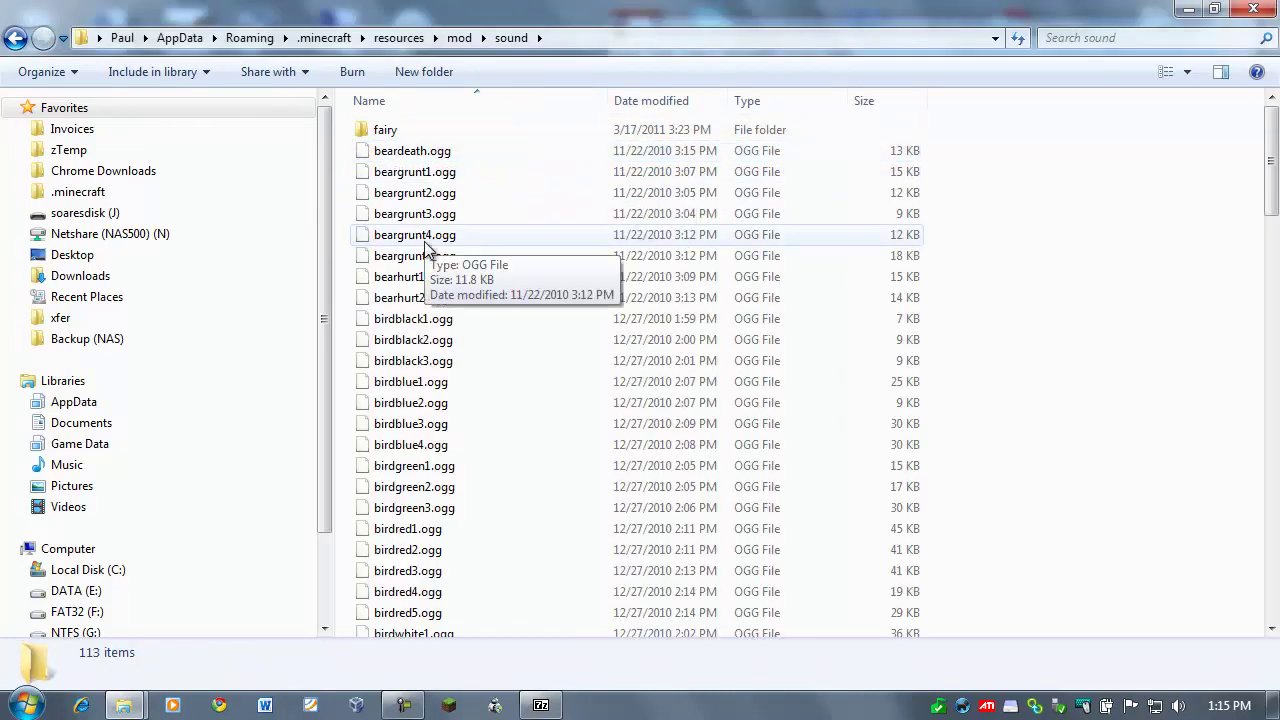
scroll(446, 250, down, 7)
scroll(440, 288, up, 7)
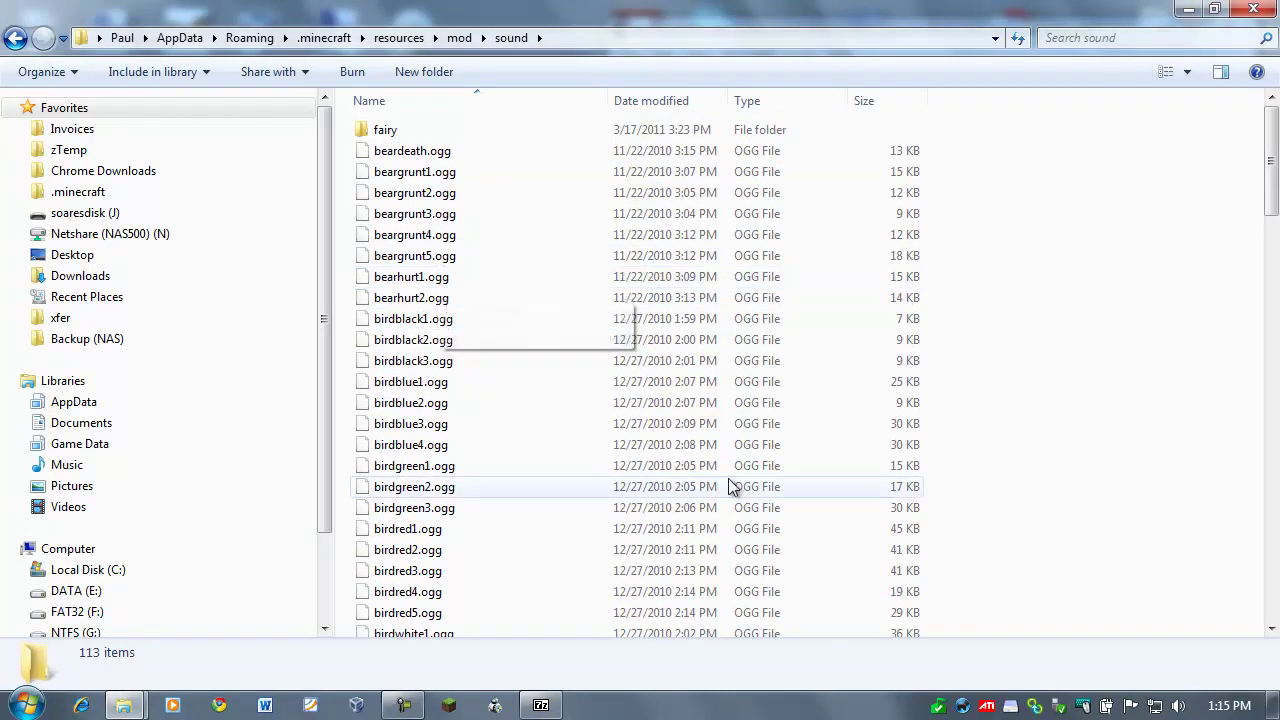
click(541, 705)
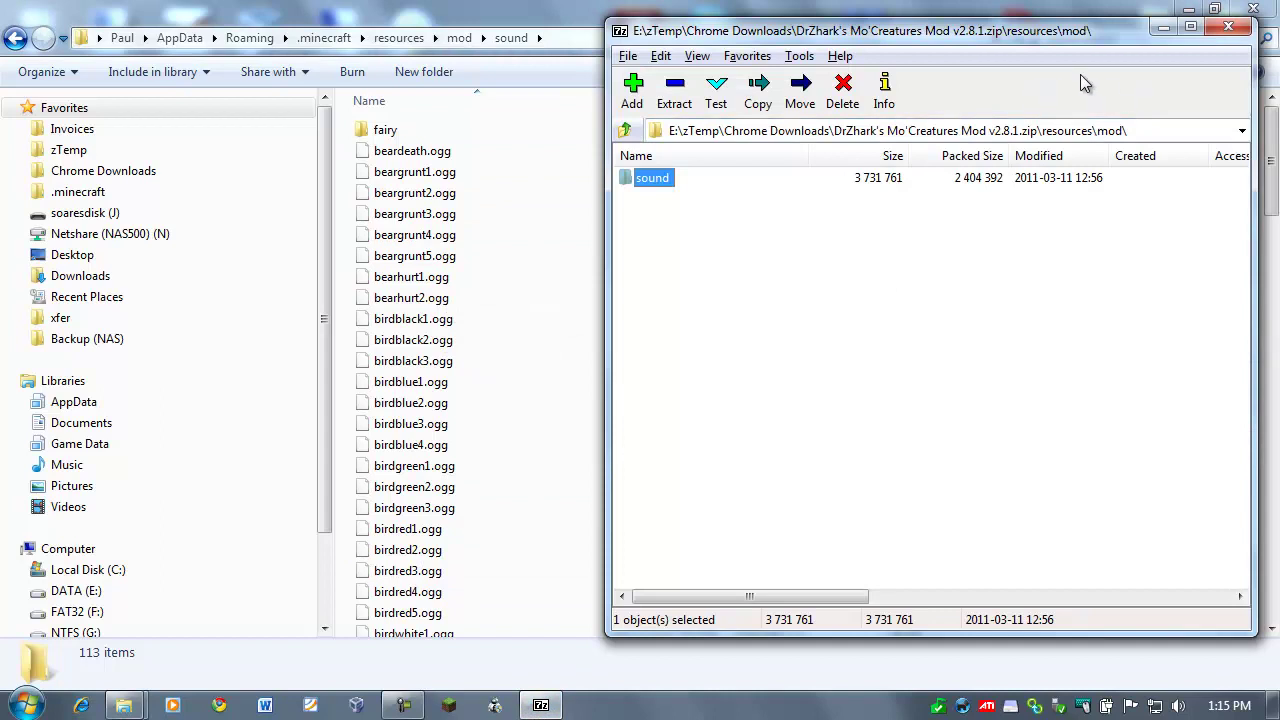
click(1227, 28)
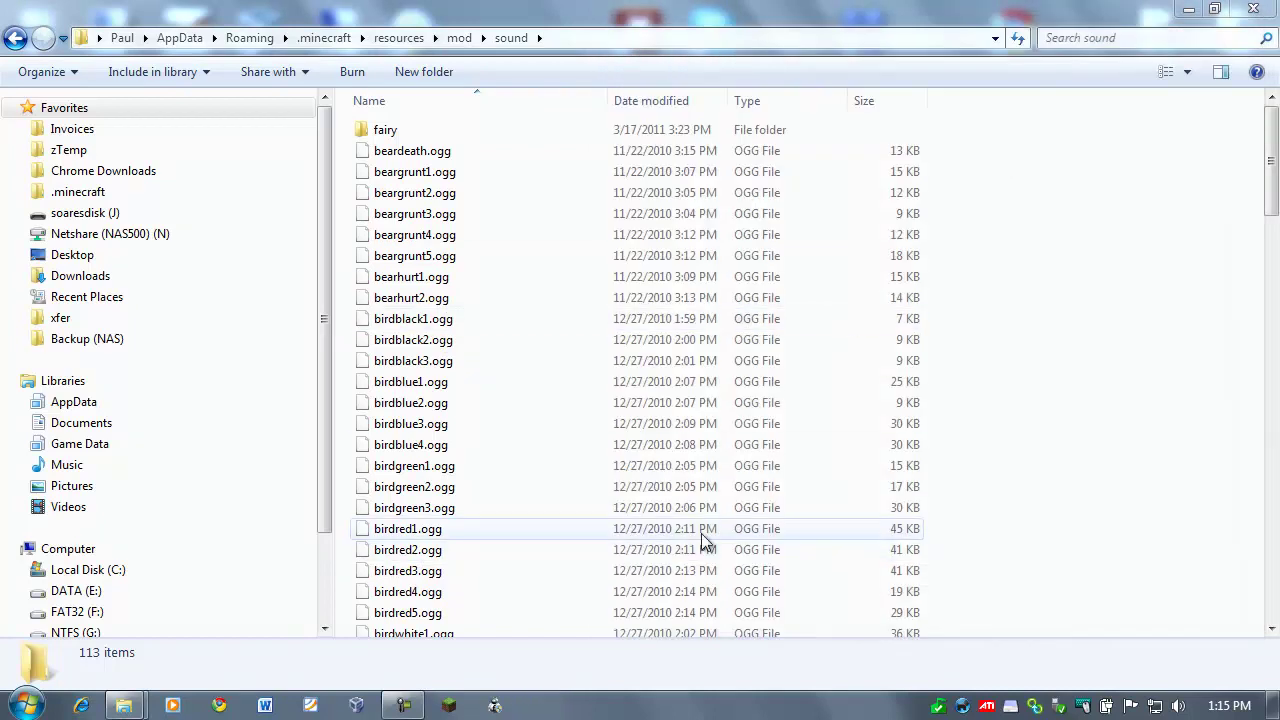
- Launch Minecraft Beta 1.3_01, log in, maximize the window, and play the Tutorial World
click(449, 705)
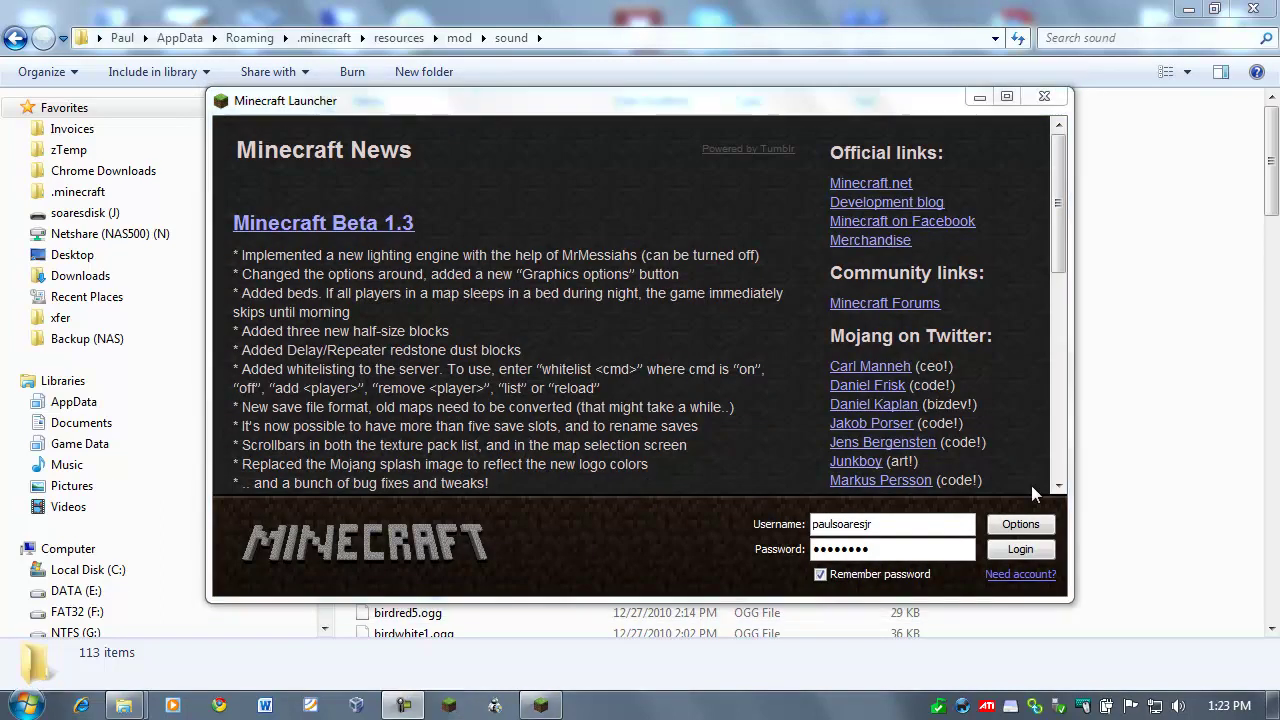
click(1007, 550)
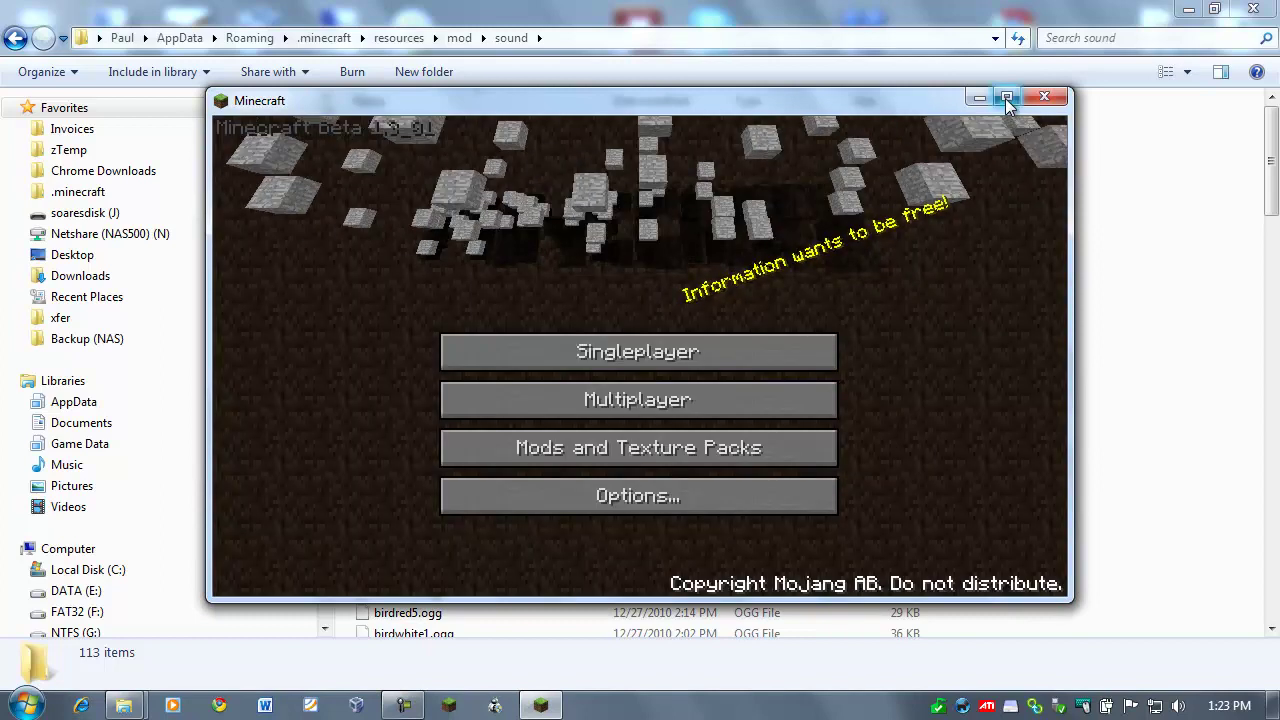
click(1007, 97)
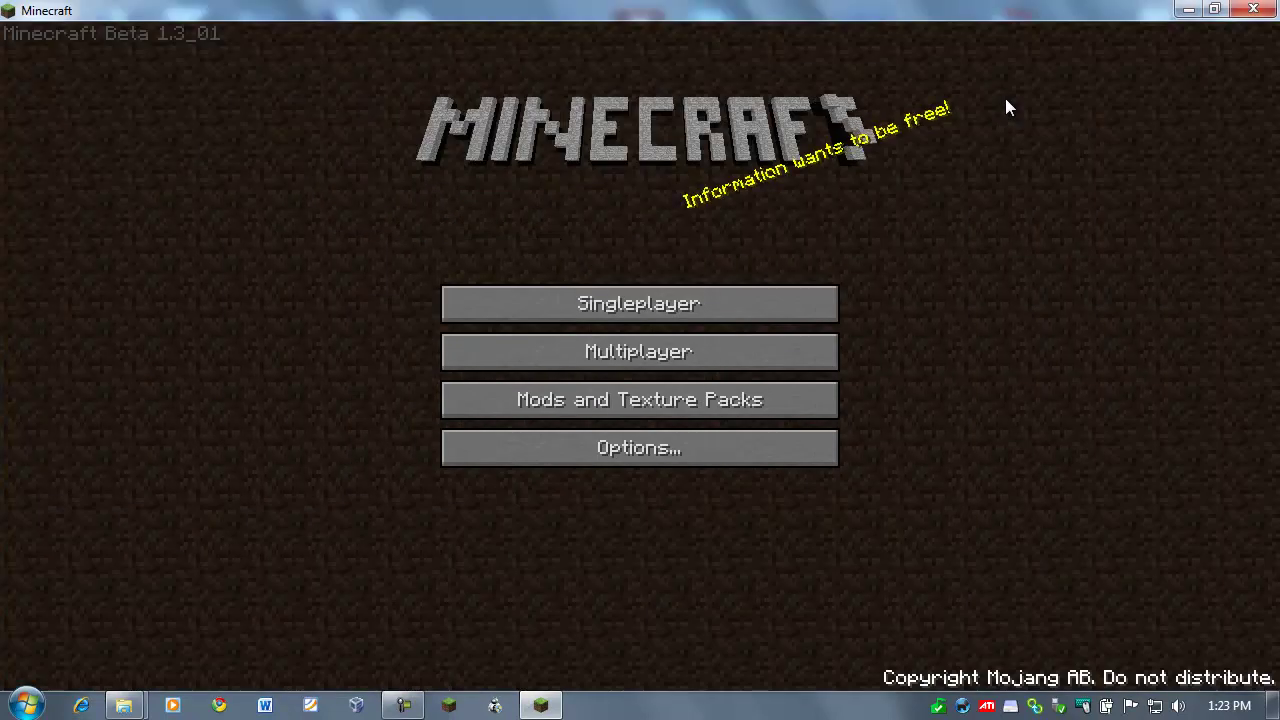
click(738, 306)
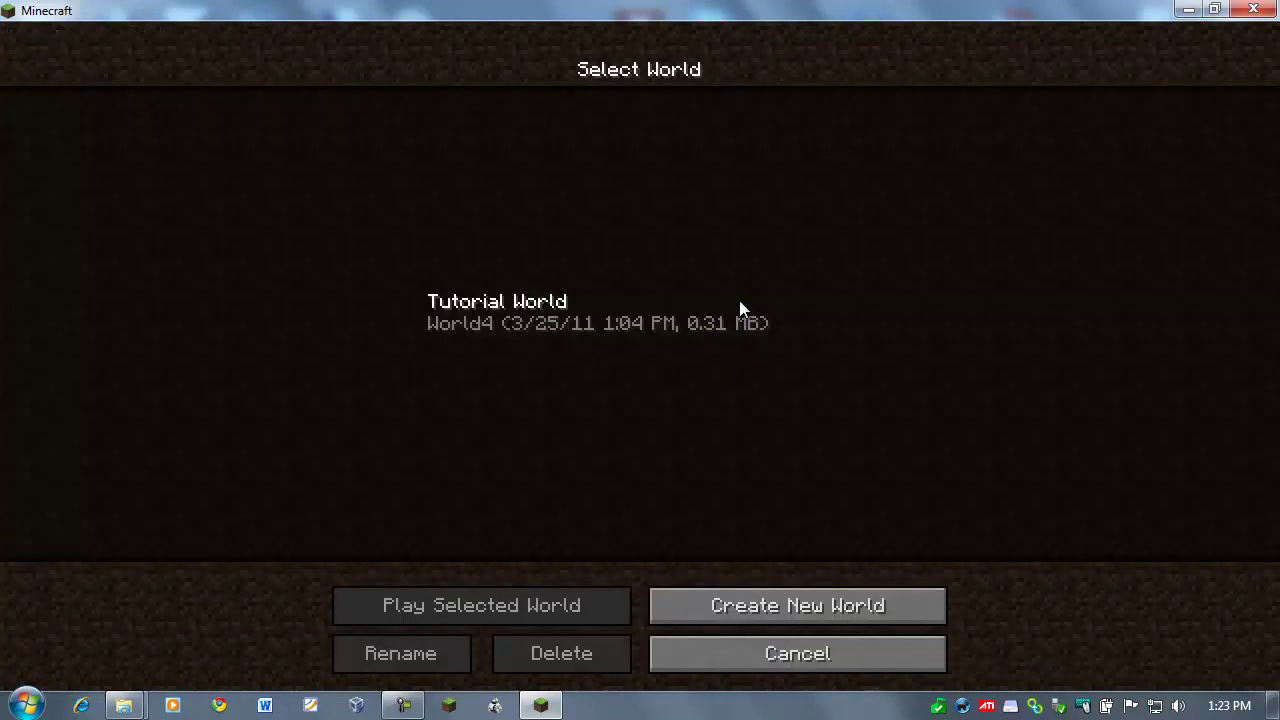
click(600, 322)
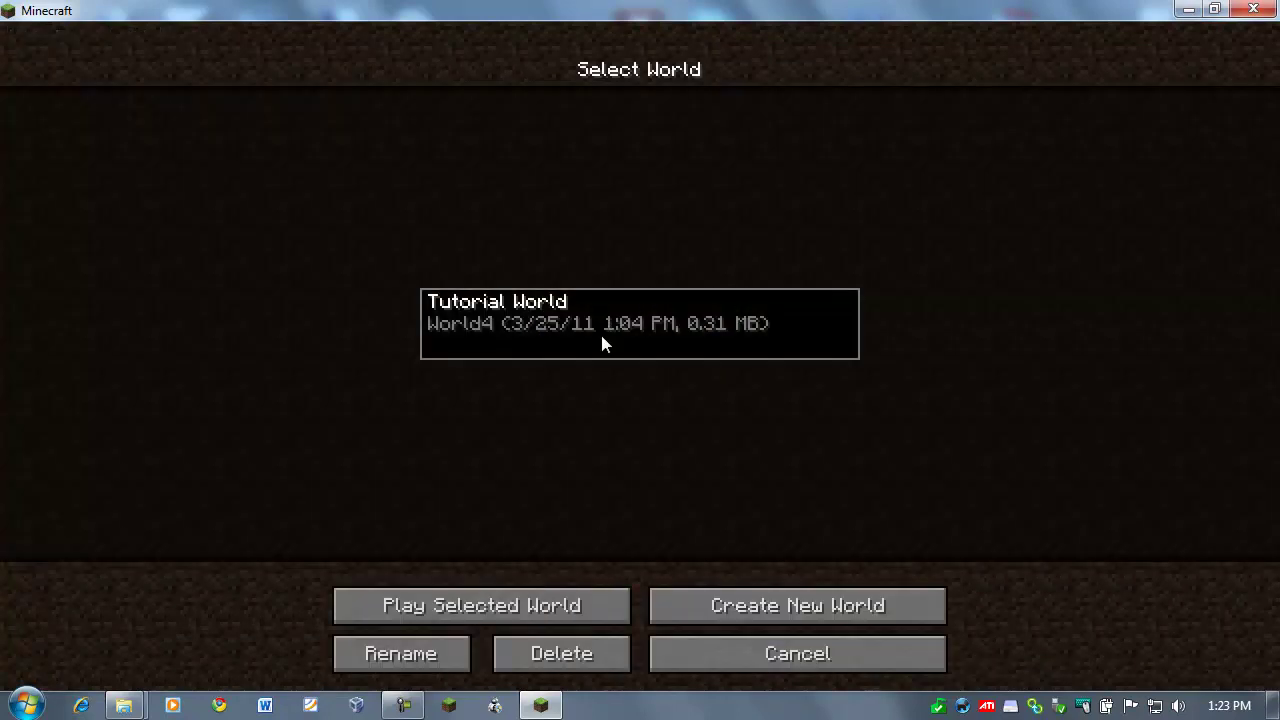
click(575, 606)
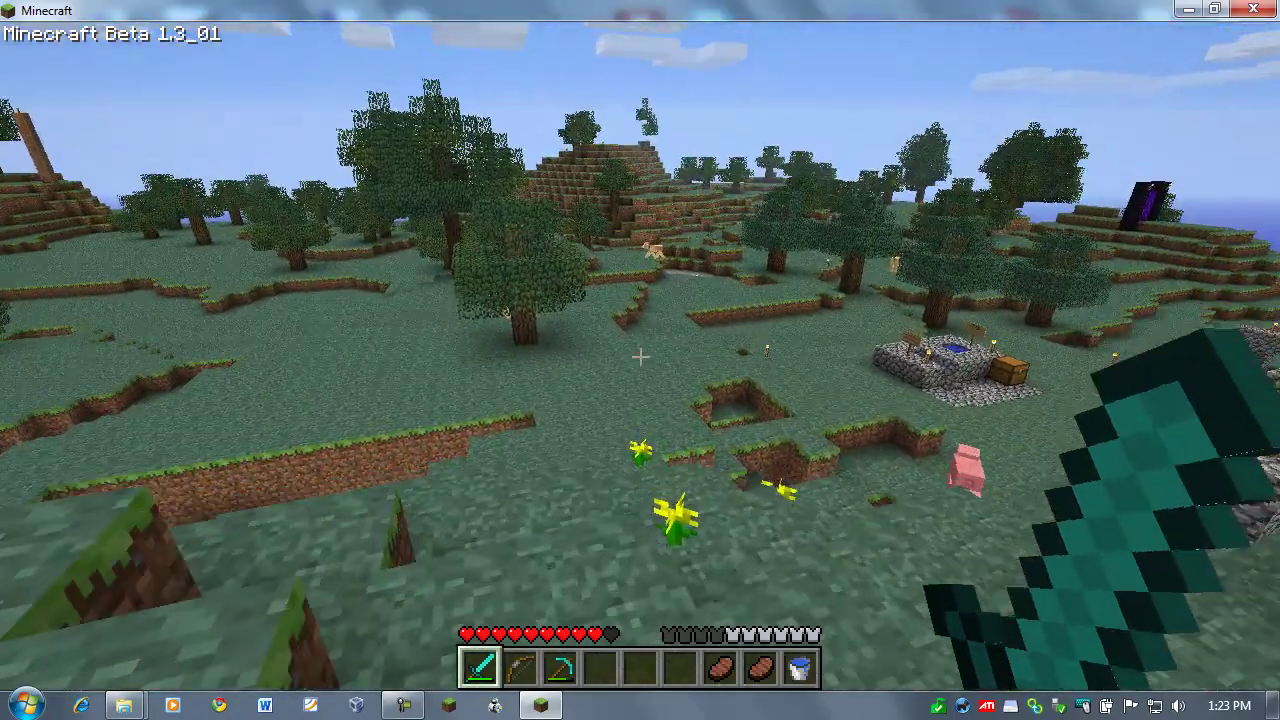
key(Escape)
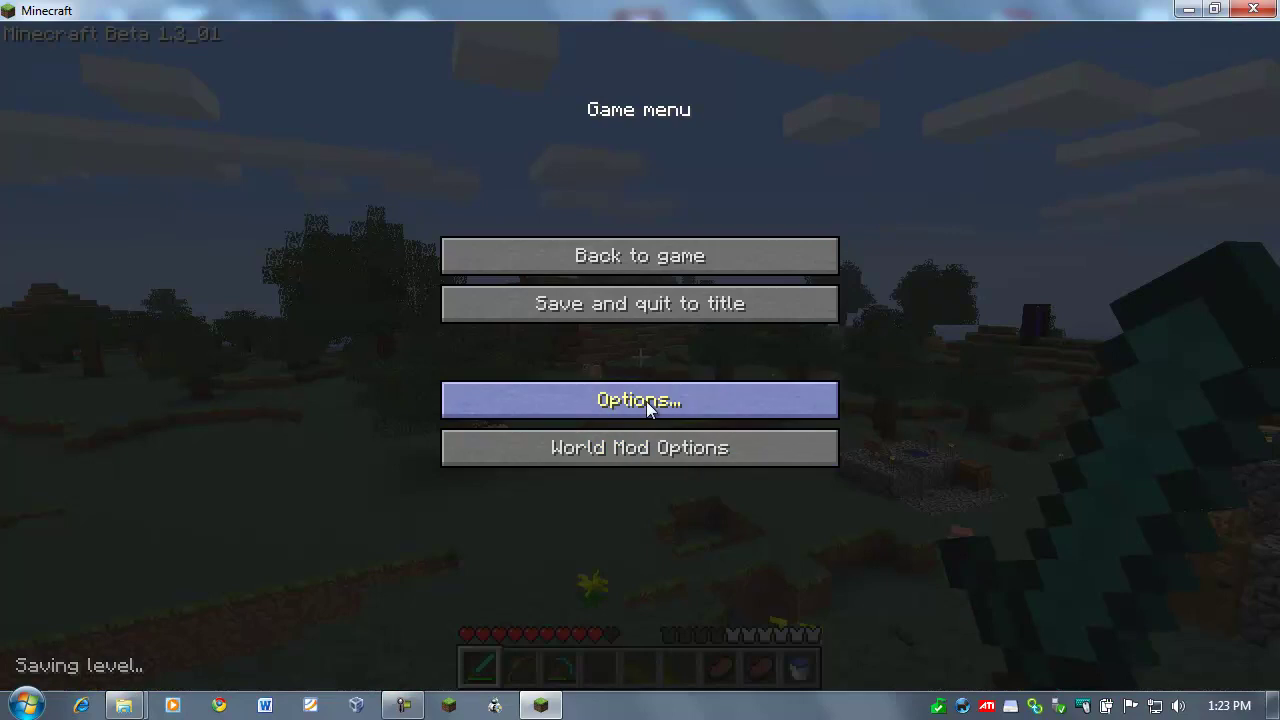
click(644, 443)
click(538, 133)
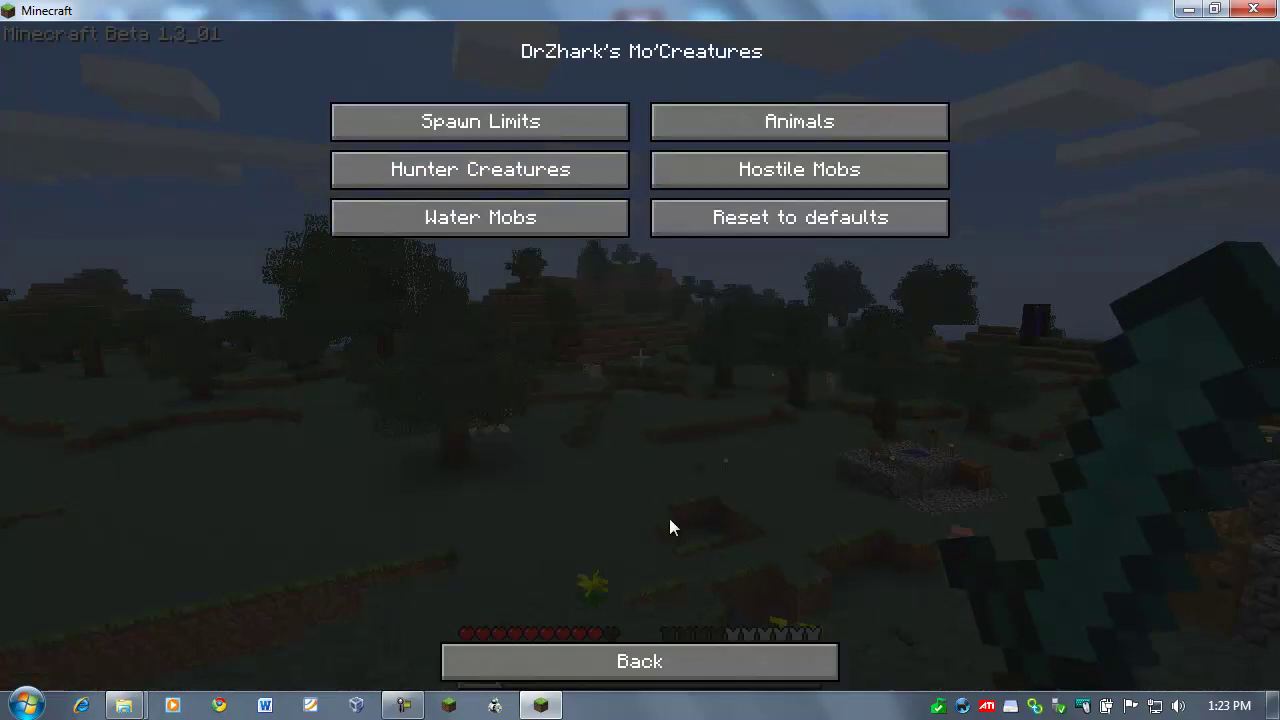
click(689, 657)
click(683, 660)
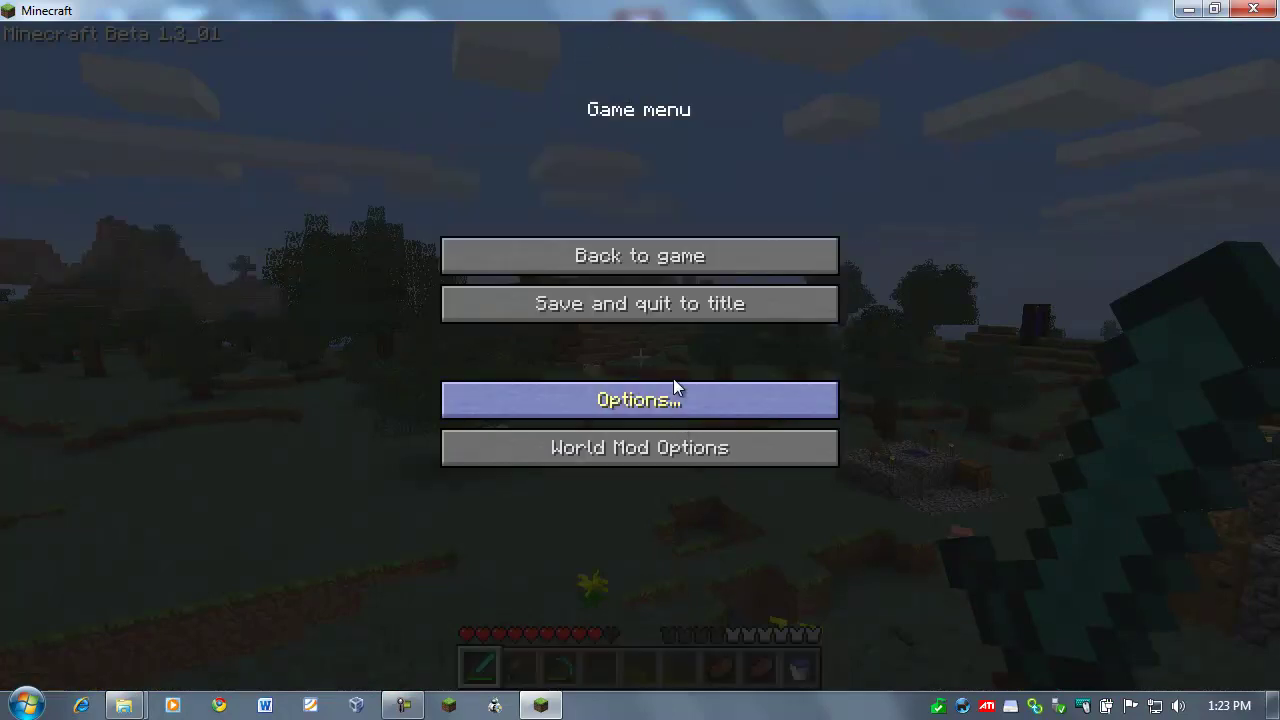
click(677, 262)
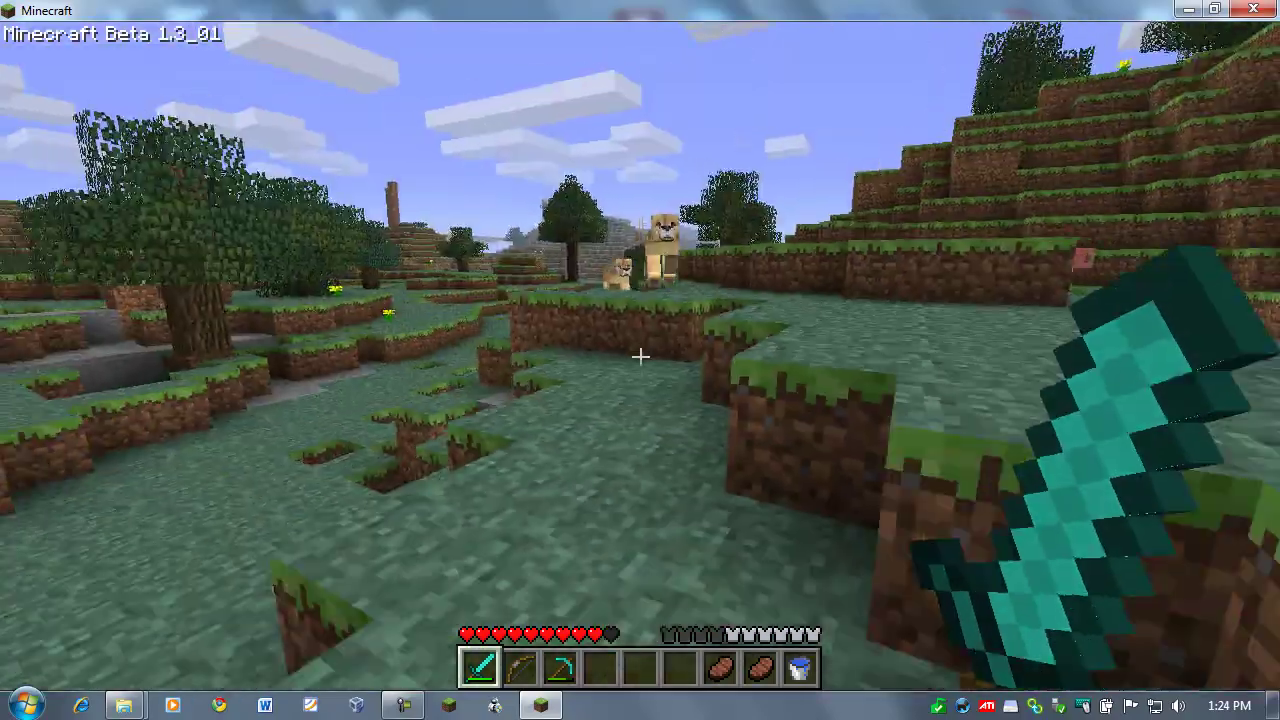
- Equip the bow and walk the hills to find Mo'Creatures animals such as the brown bear
scroll(640, 356, down, 1)
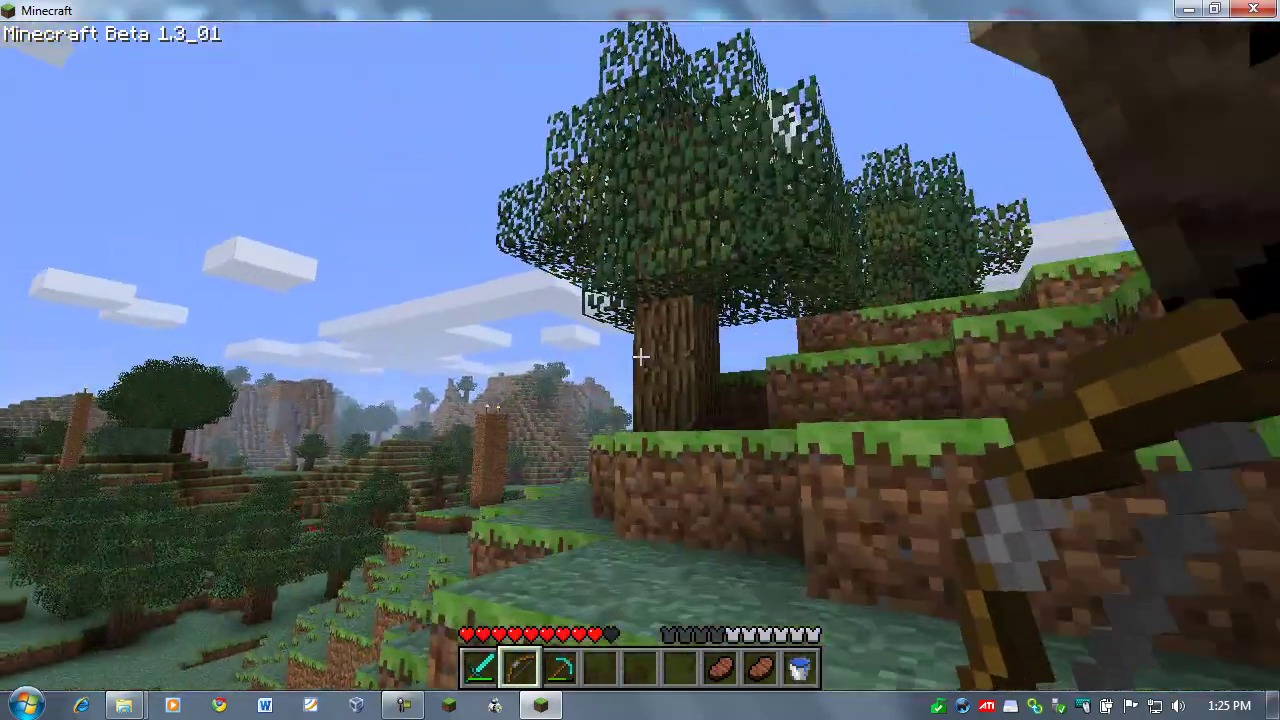
key(w)
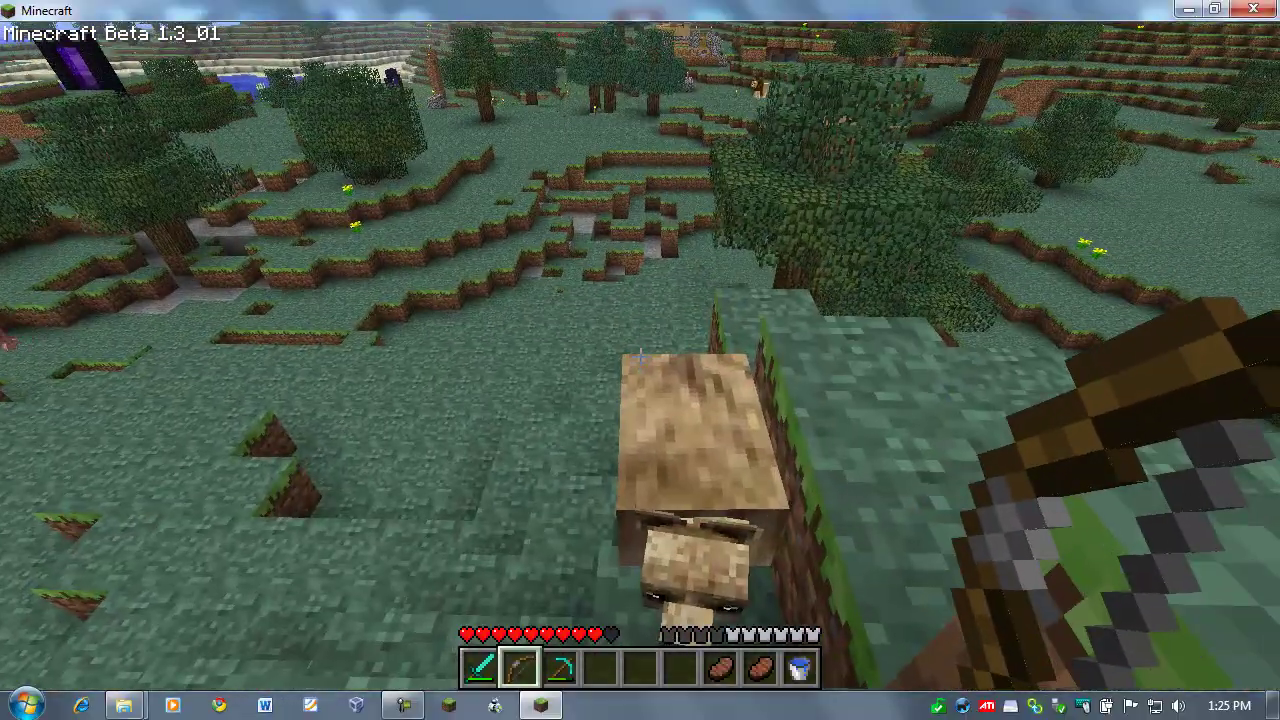
key(w)
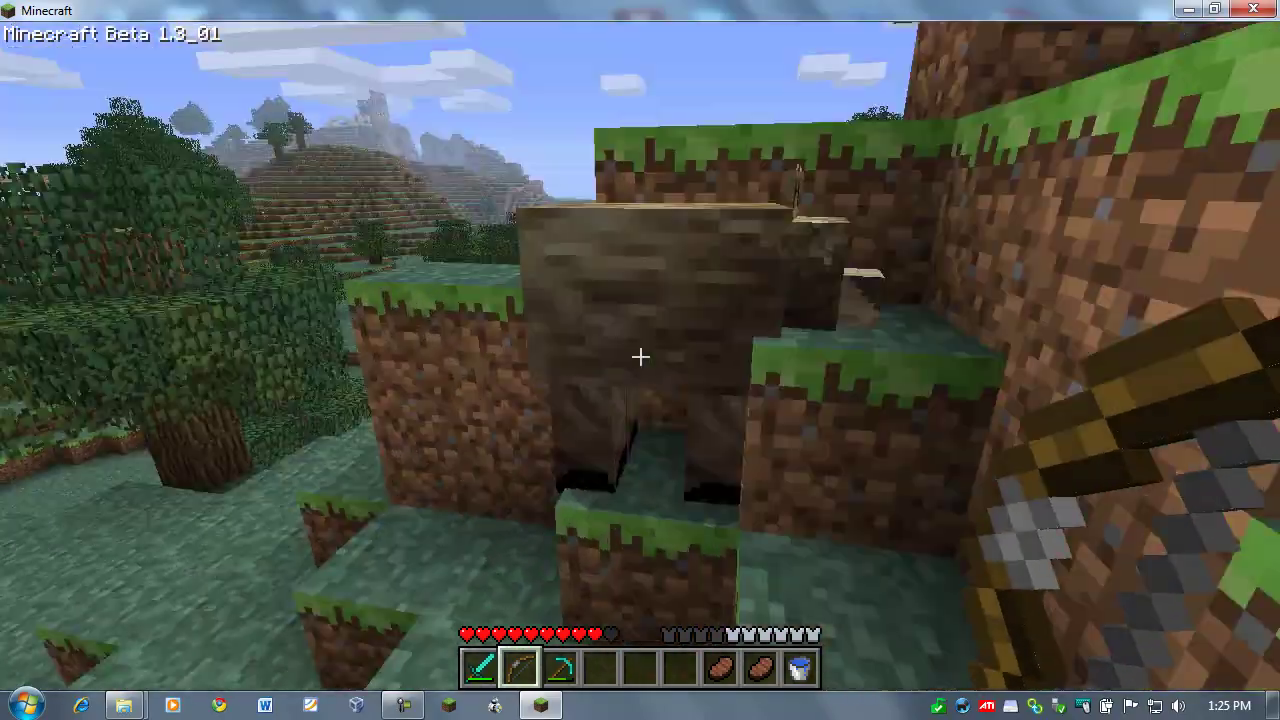
key(s)
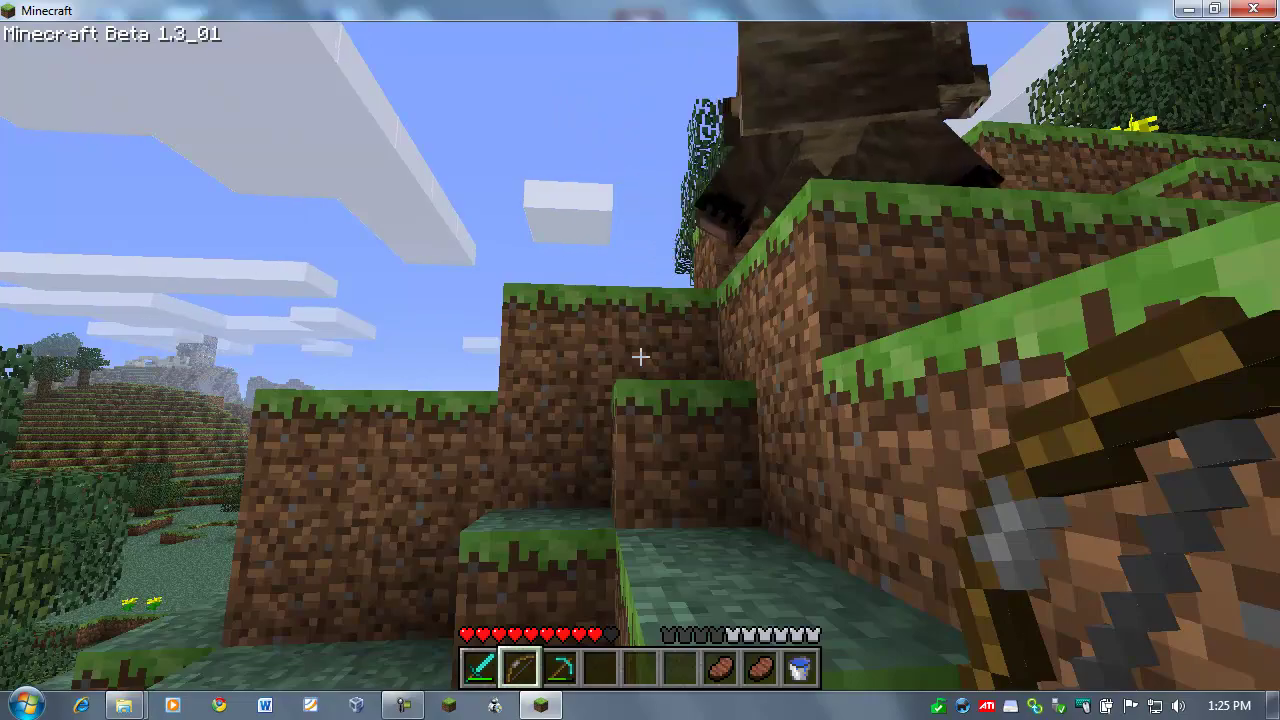
mouse_move(640, 357)
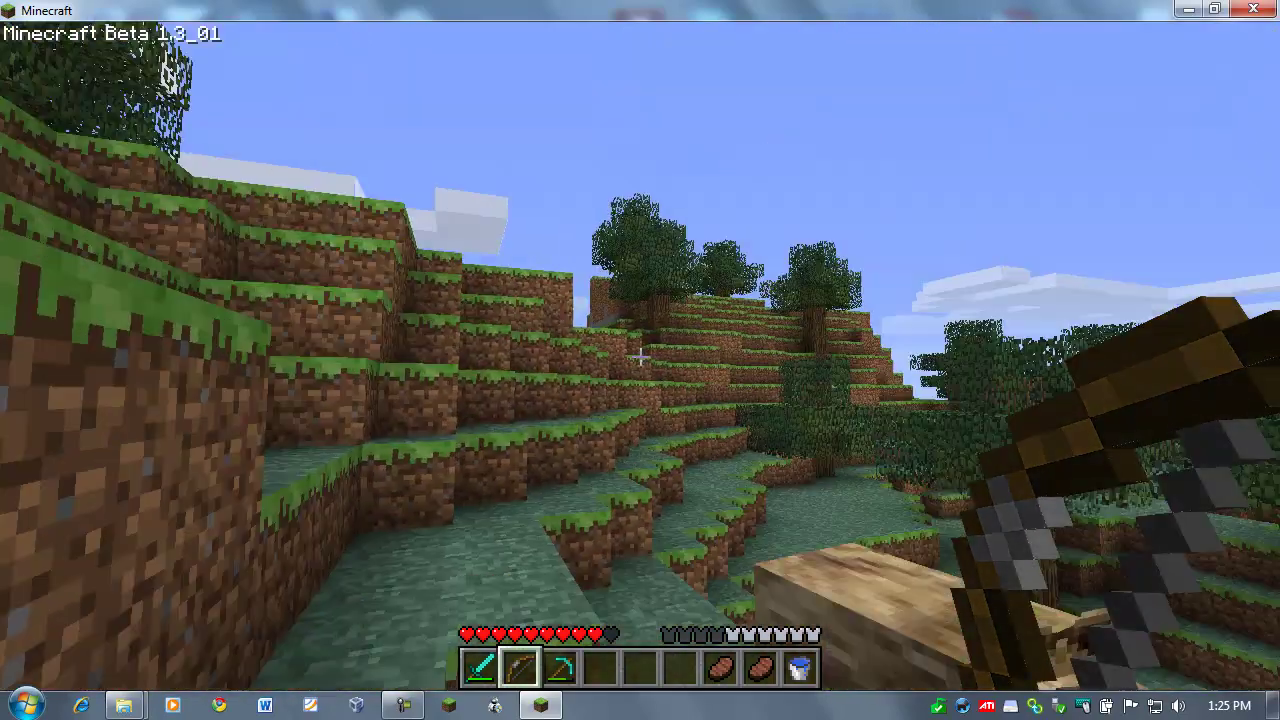